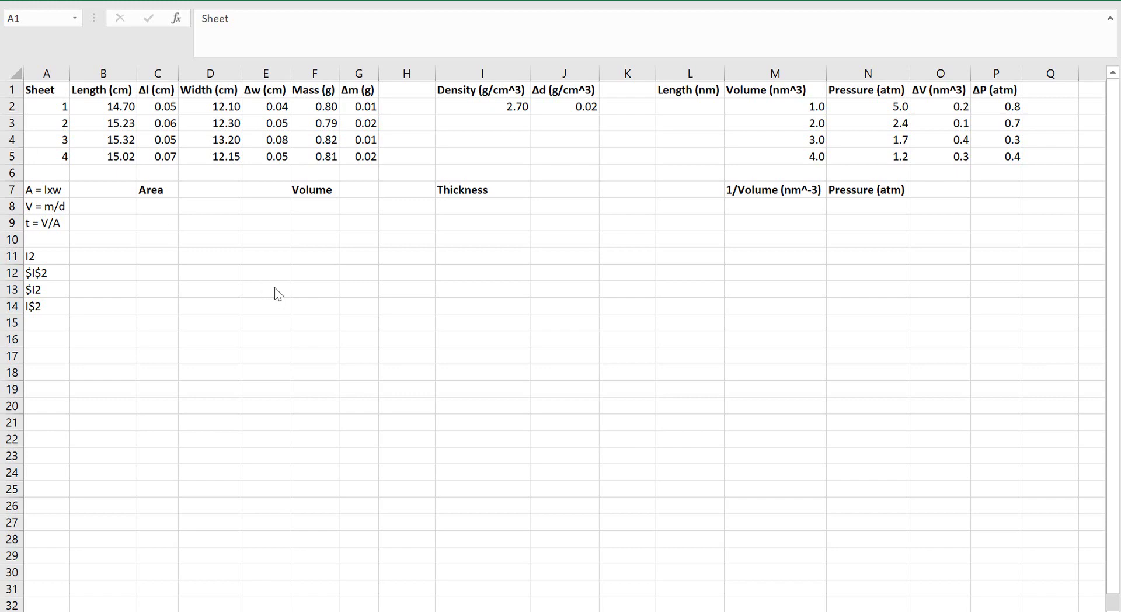
Step: Try out empty cells, entering and then erasing 'test' and '1234' in F17
click(259, 362)
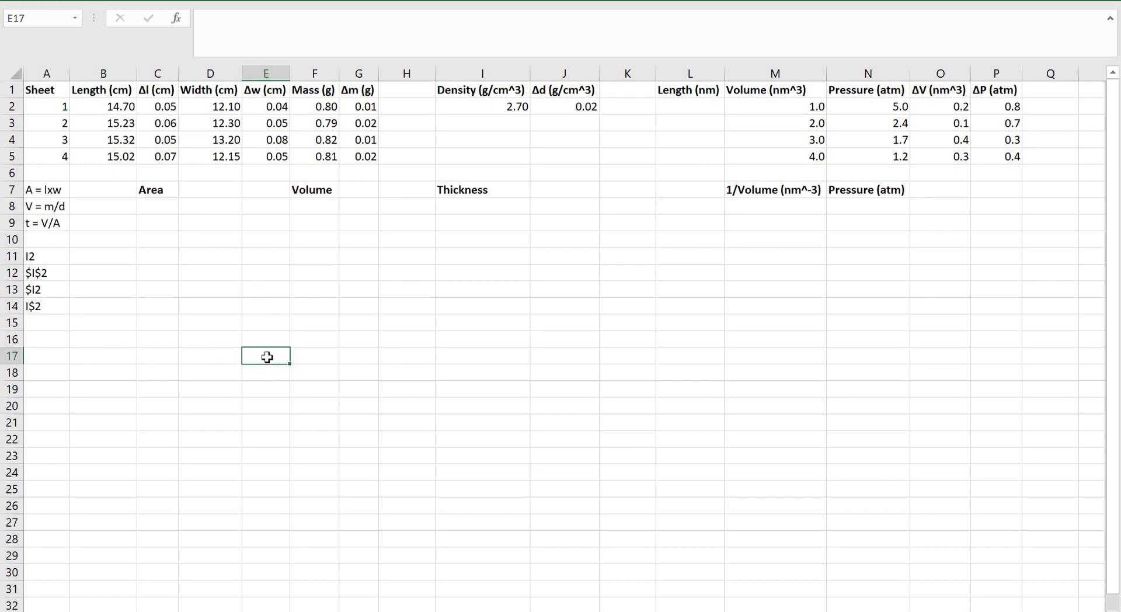
click(580, 426)
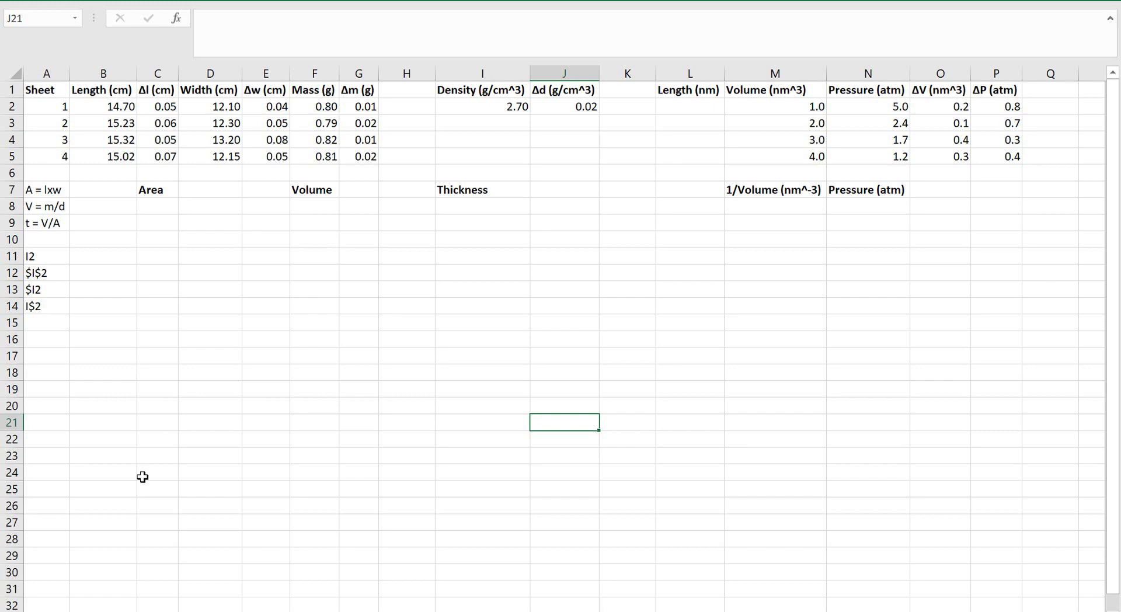
right_click(405, 65)
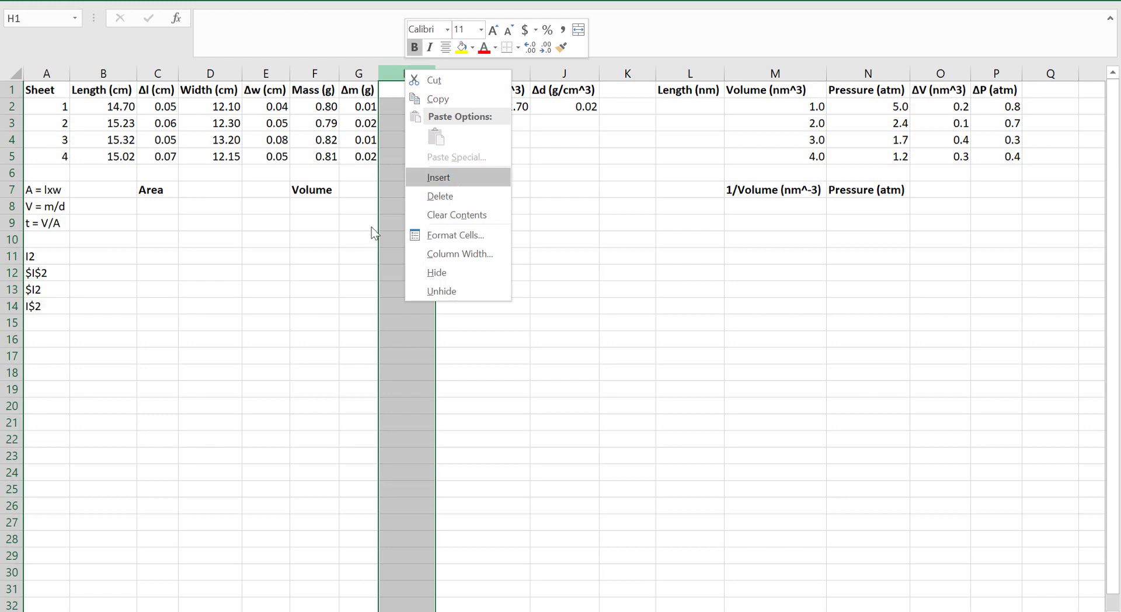
click(303, 354)
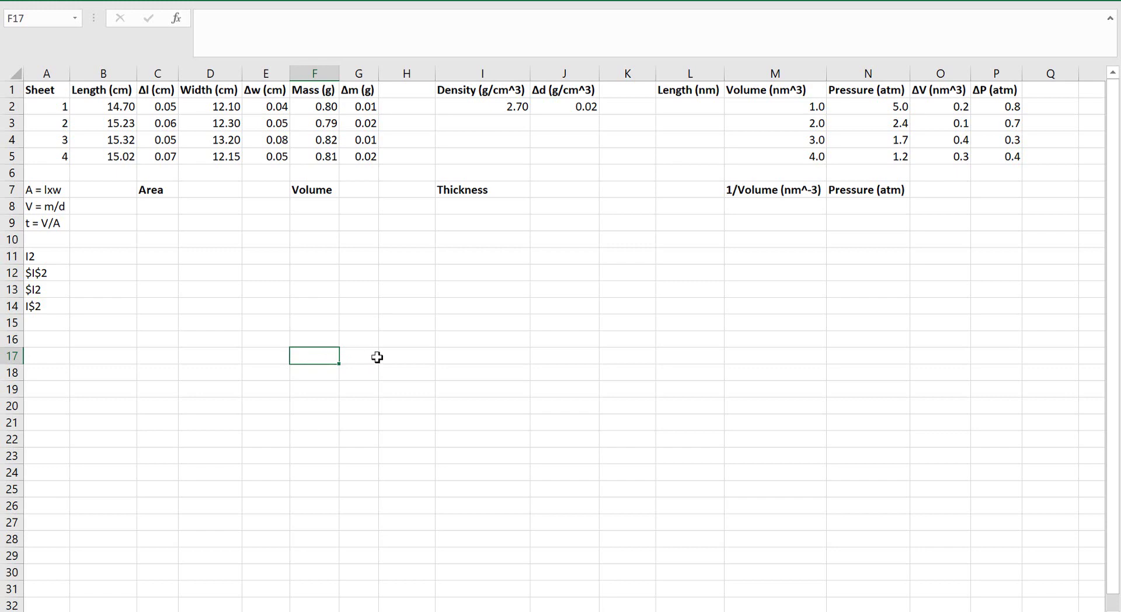
text(test)
key(BackSpace)
key(BackSpace)
key(BackSpace)
key(BackSpace)
text(1234)
key(BackSpace)
key(BackSpace)
key(BackSpace)
key(BackSpace)
Step: Select the first Length value in B2, moving between it and the Δl cell C2
click(126, 107)
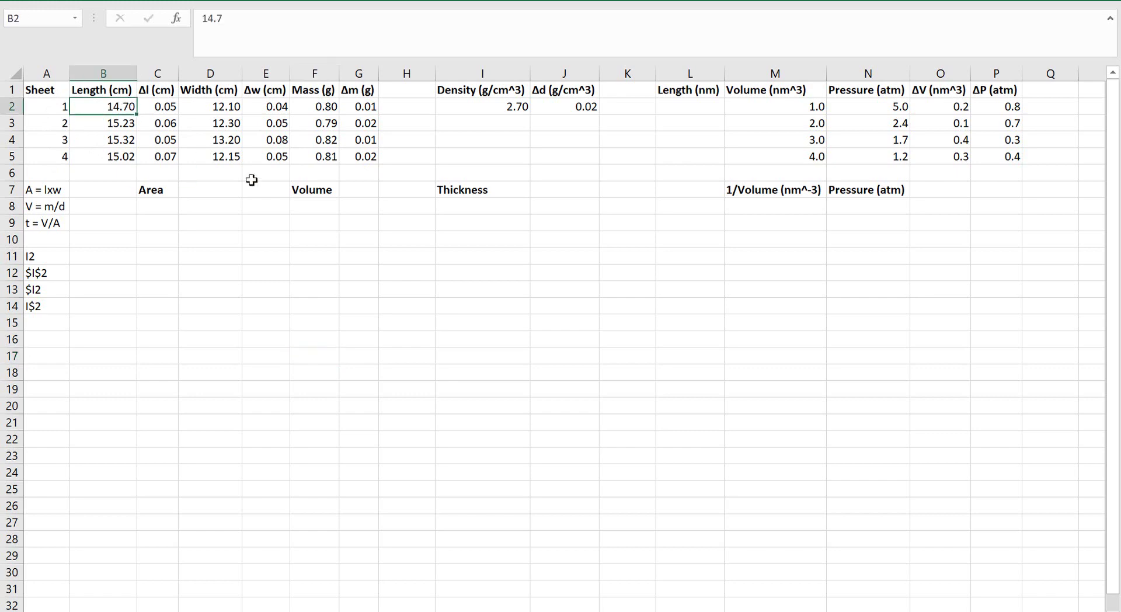
key(Down)
key(Down)
key(Up)
key(Up)
click(158, 106)
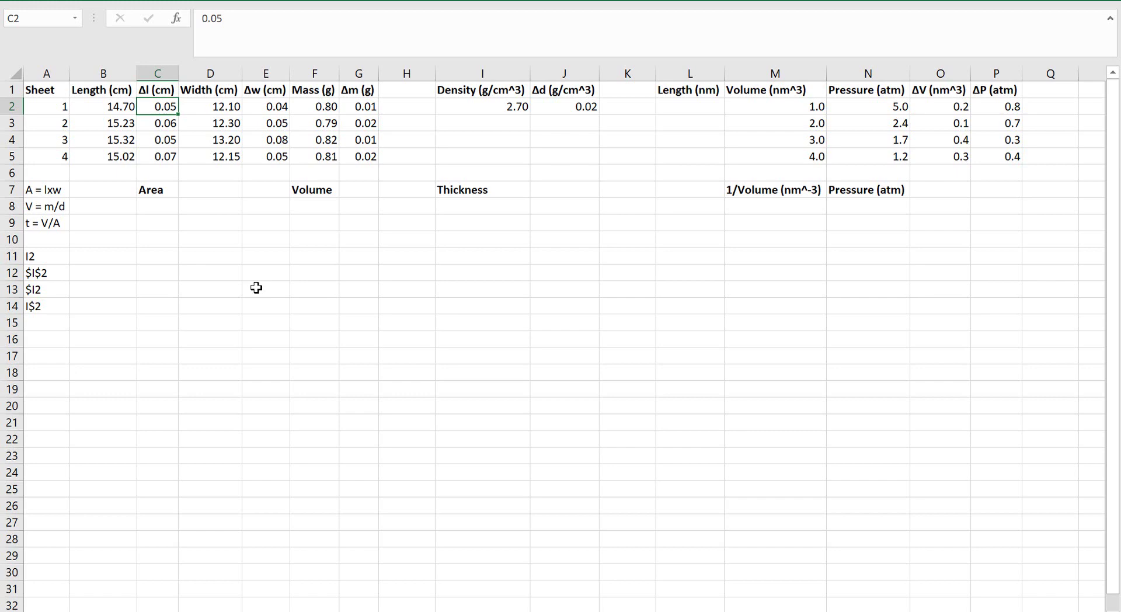
click(118, 104)
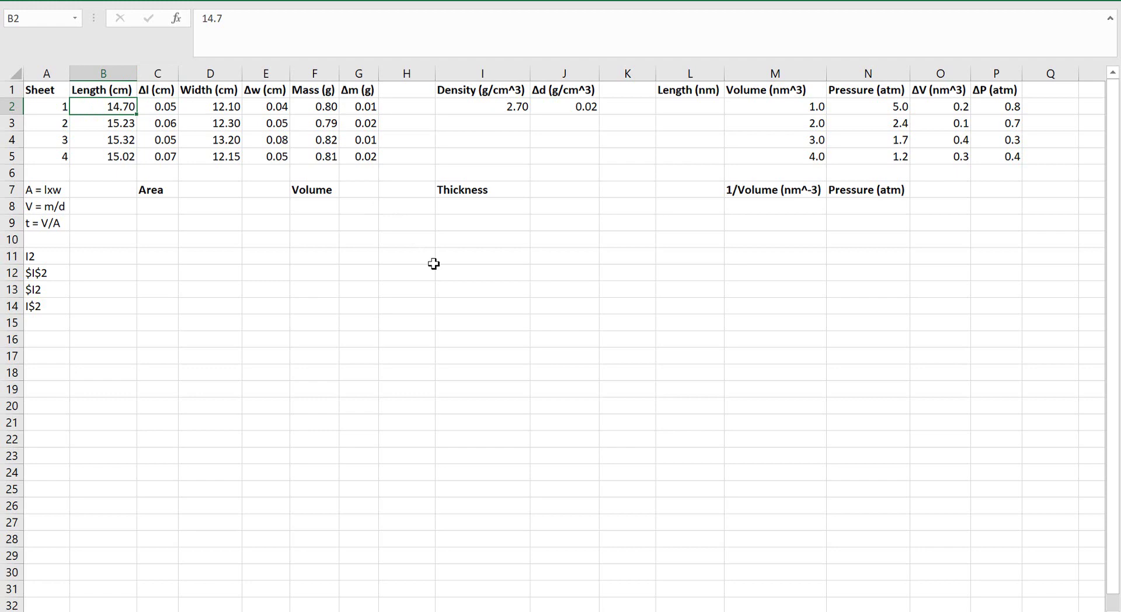
click(164, 110)
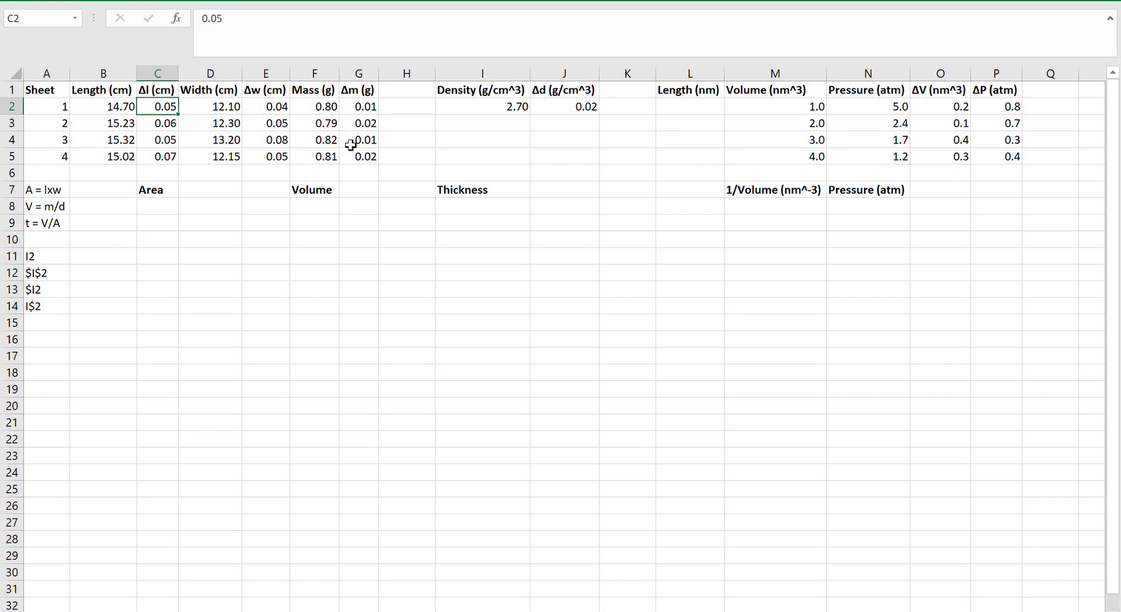
click(117, 105)
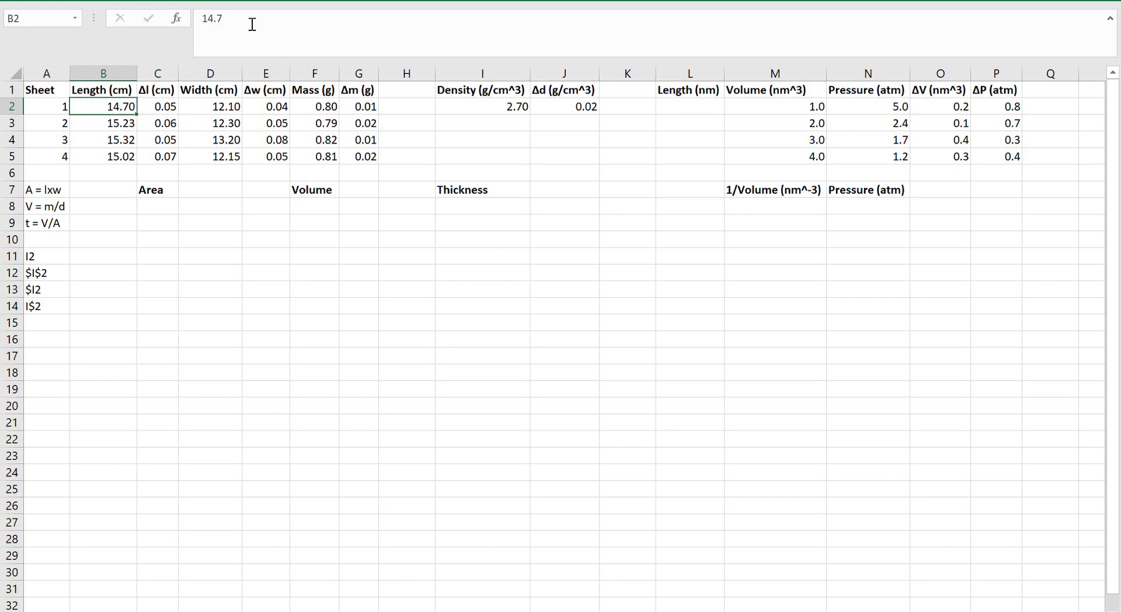
Step: Format B2 as Number with 2 decimal places via Format Cells, so 14.7 displays as 14.70
right_click(88, 105)
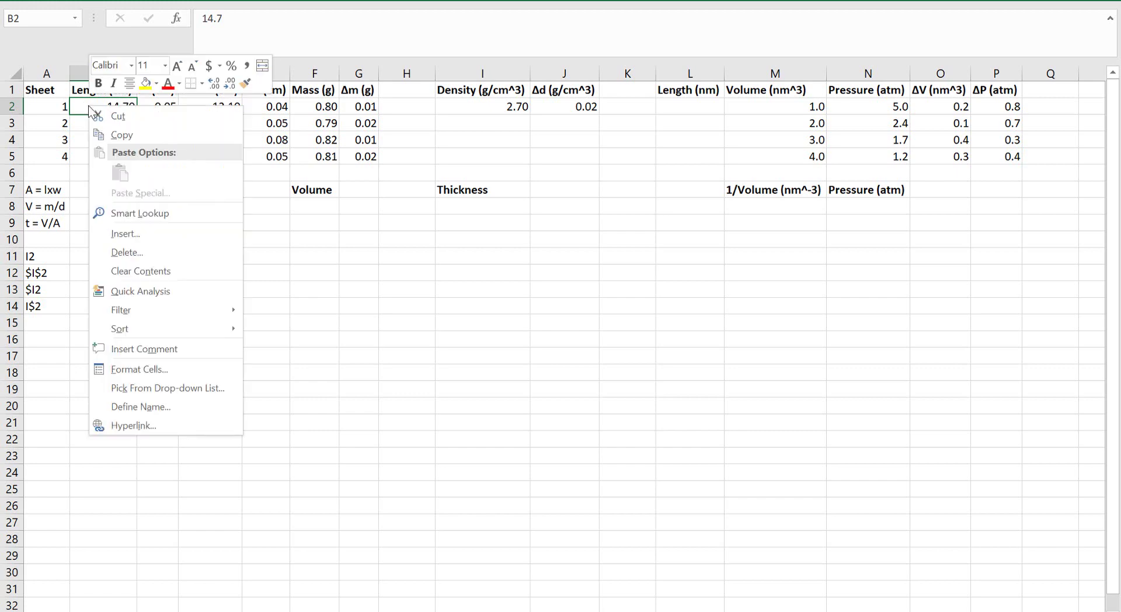
click(197, 368)
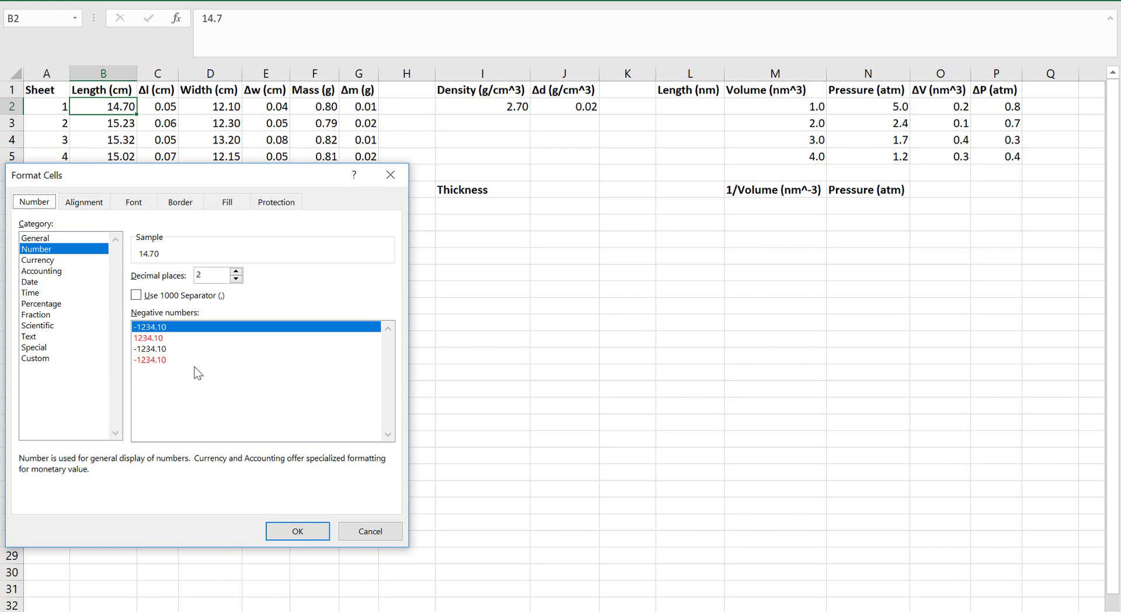
click(40, 239)
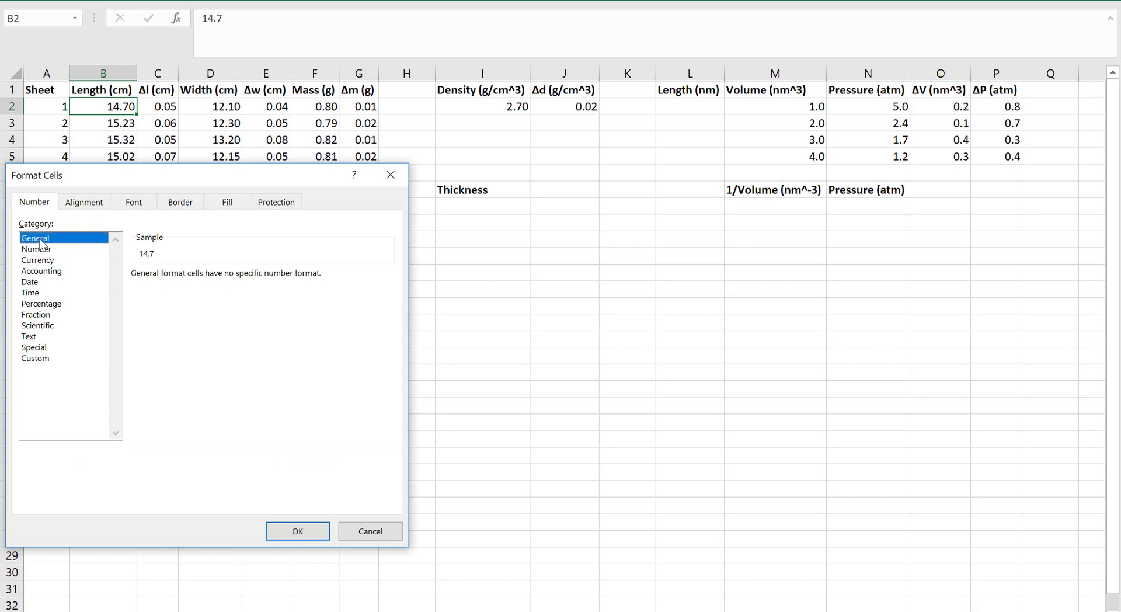
click(40, 250)
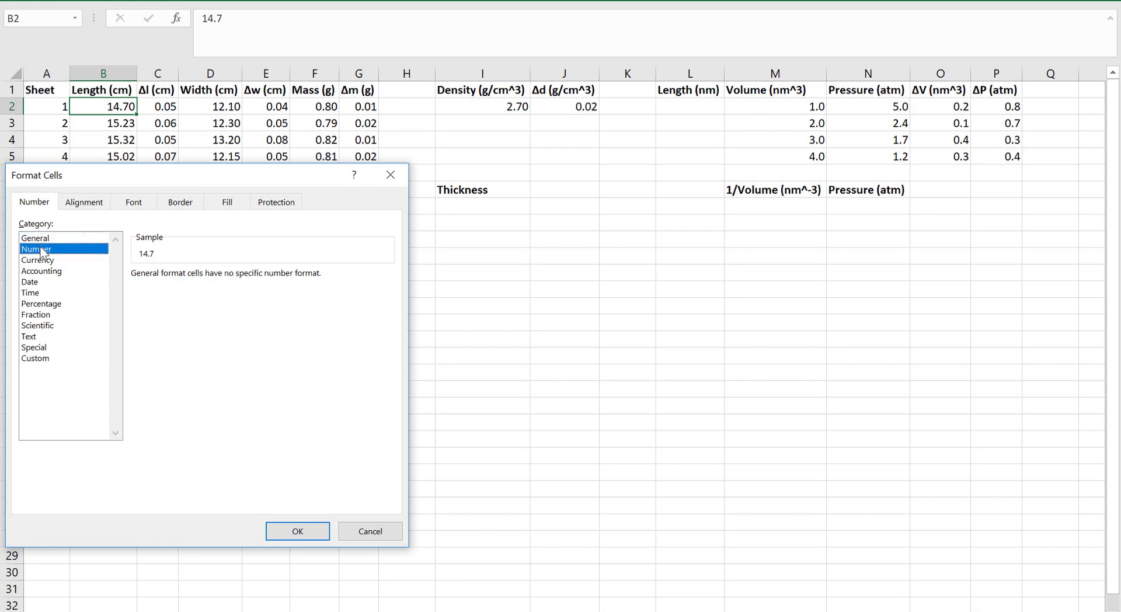
click(236, 280)
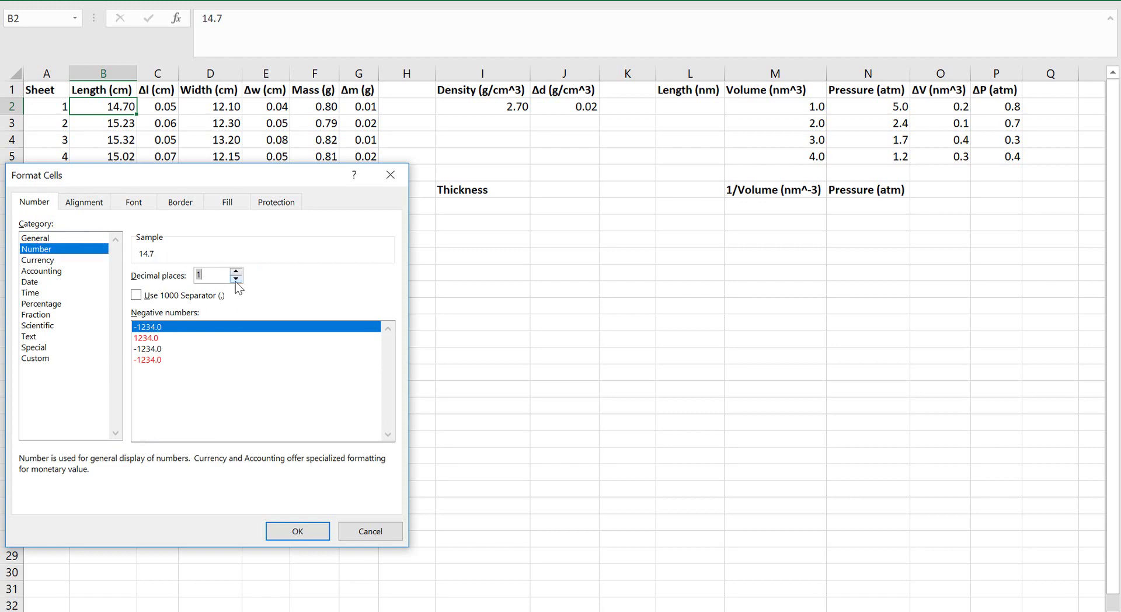
click(236, 281)
click(236, 273)
click(236, 272)
click(236, 272)
click(236, 279)
click(282, 532)
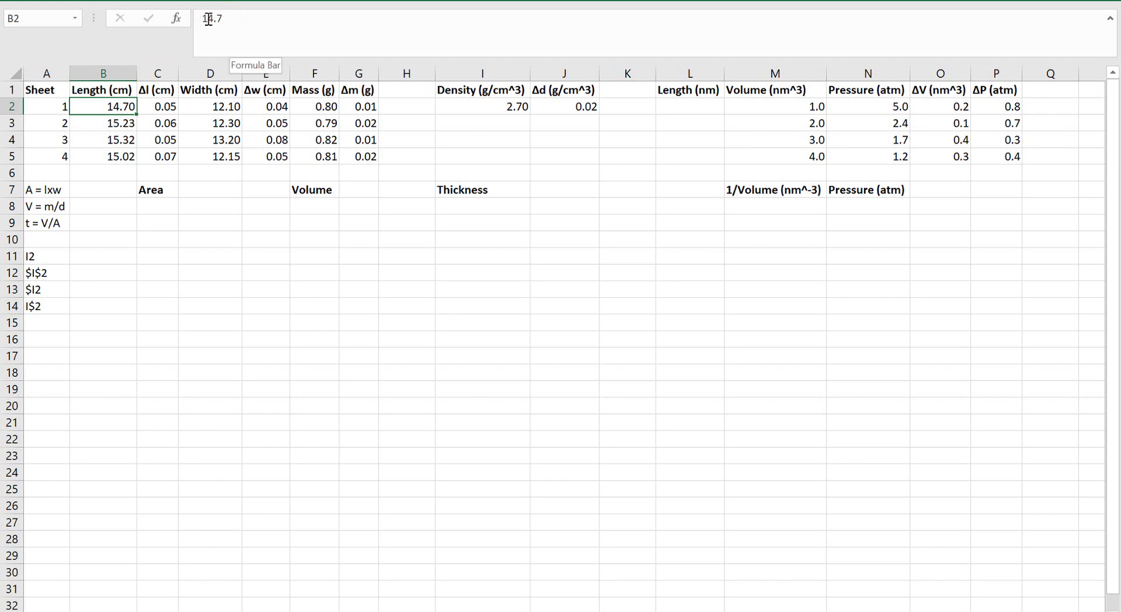
Step: Re-enter B2 as '14.7, then convert it back to a number showing 14.70
click(115, 125)
click(108, 106)
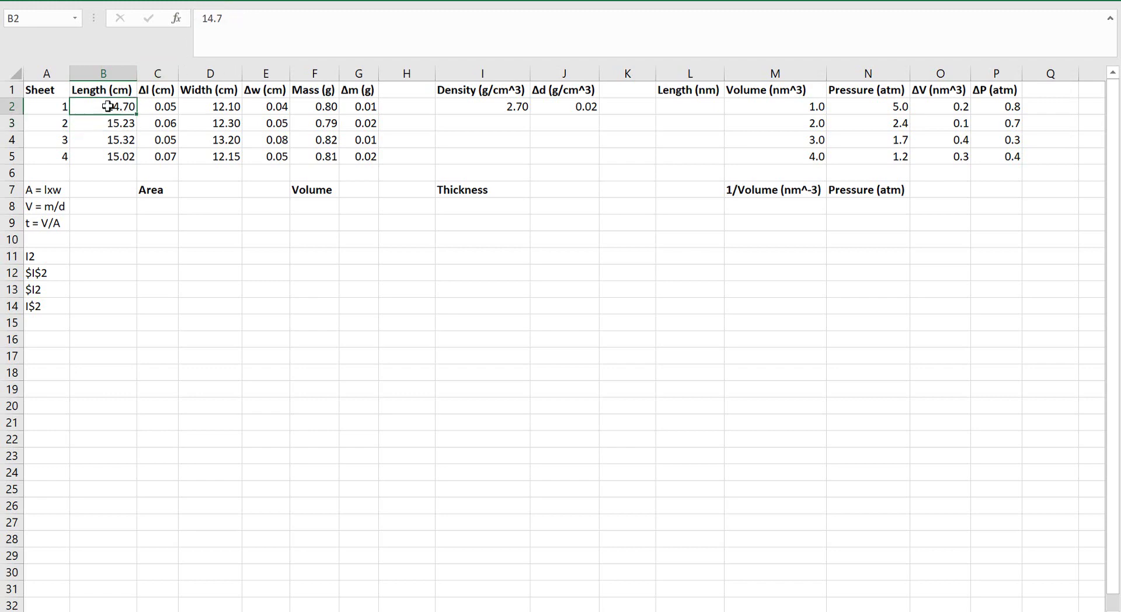
drag(239, 35, 135, 19)
text(')
text(14.7)
key(Return)
key(Up)
key(alt+shift+F10)
key(Return)
click(82, 0)
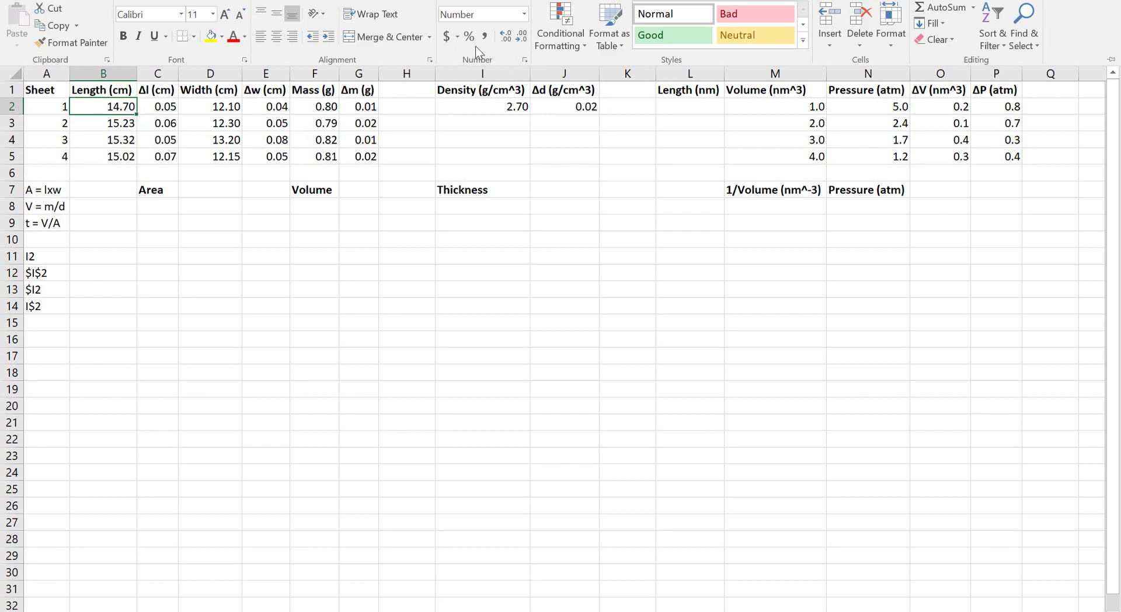
click(504, 36)
click(114, 140)
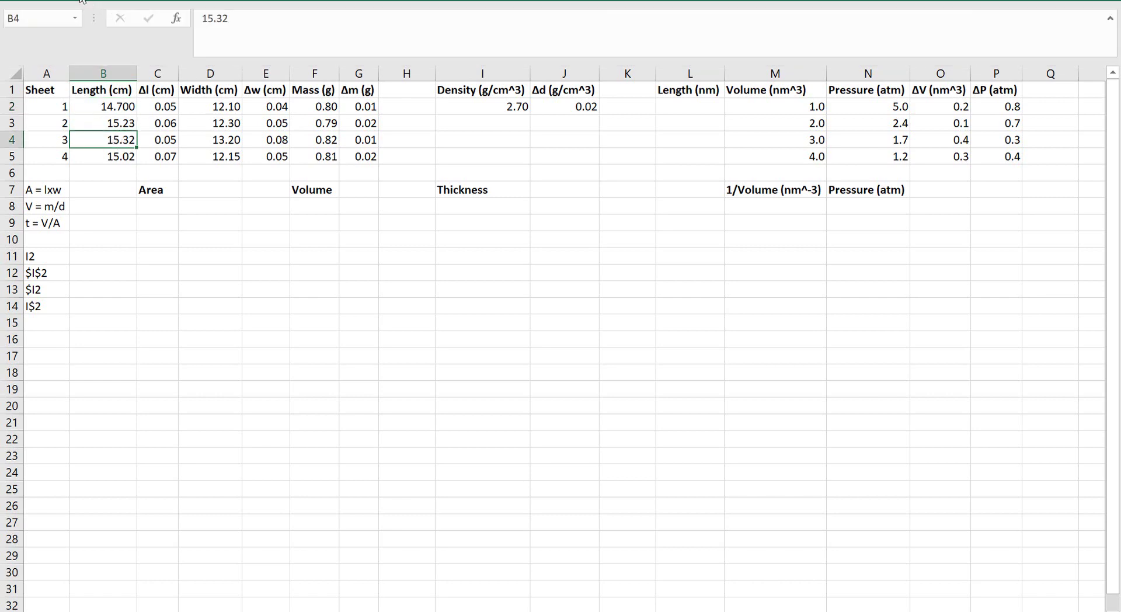
click(521, 37)
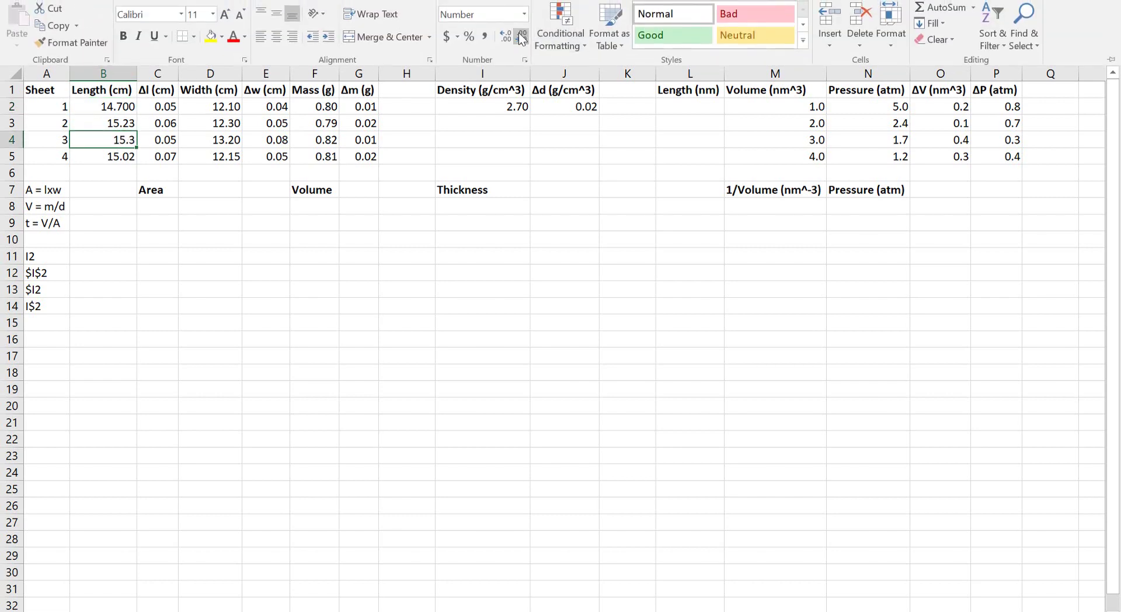
click(508, 34)
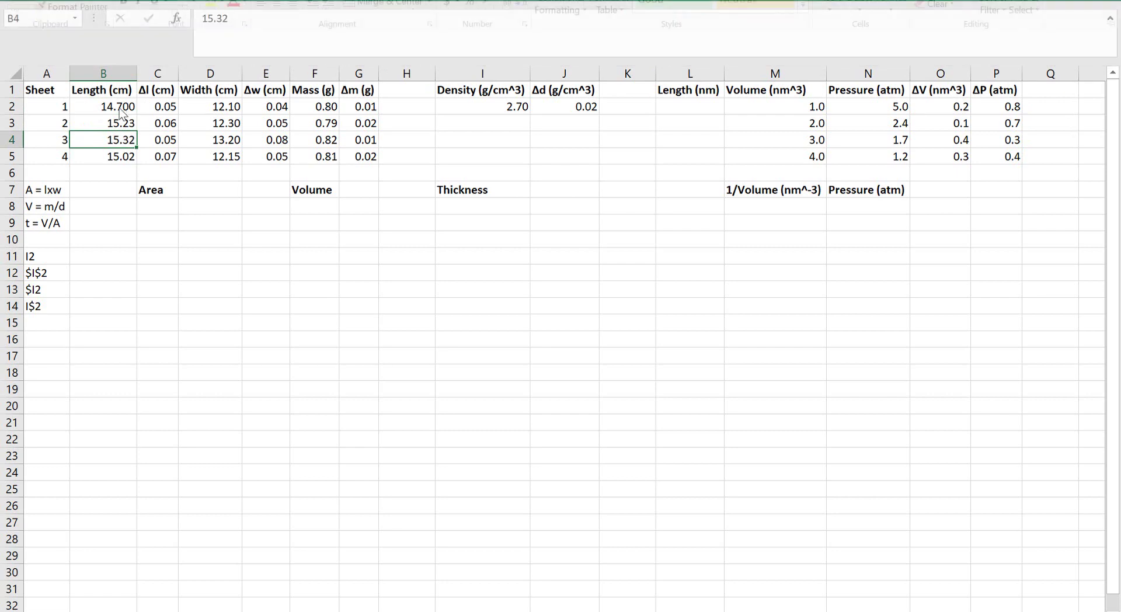
click(119, 107)
click(525, 3)
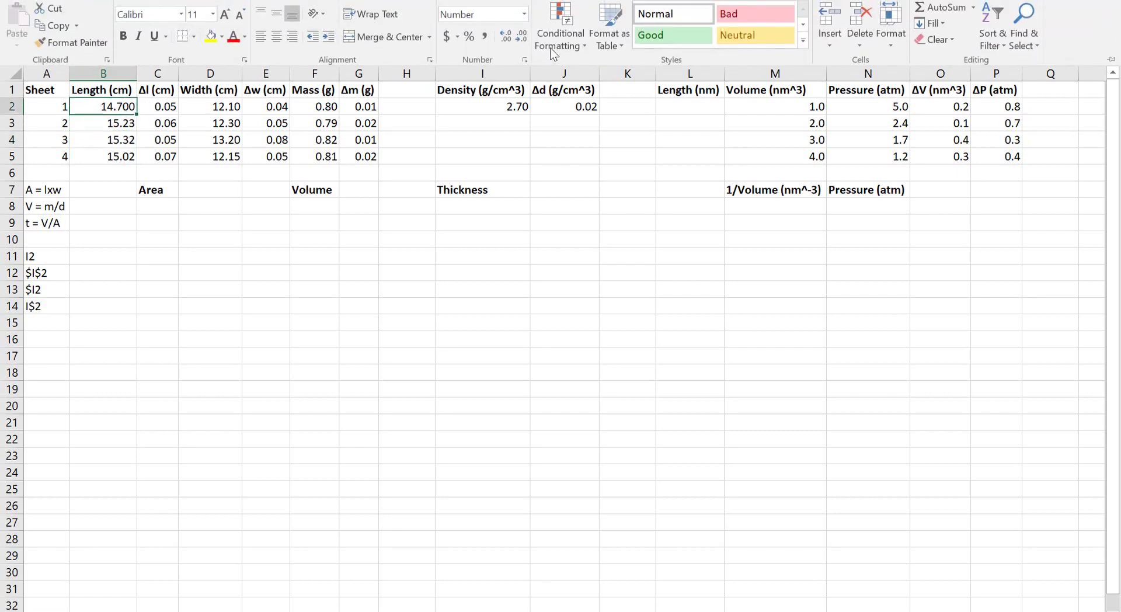
click(522, 37)
key(Right)
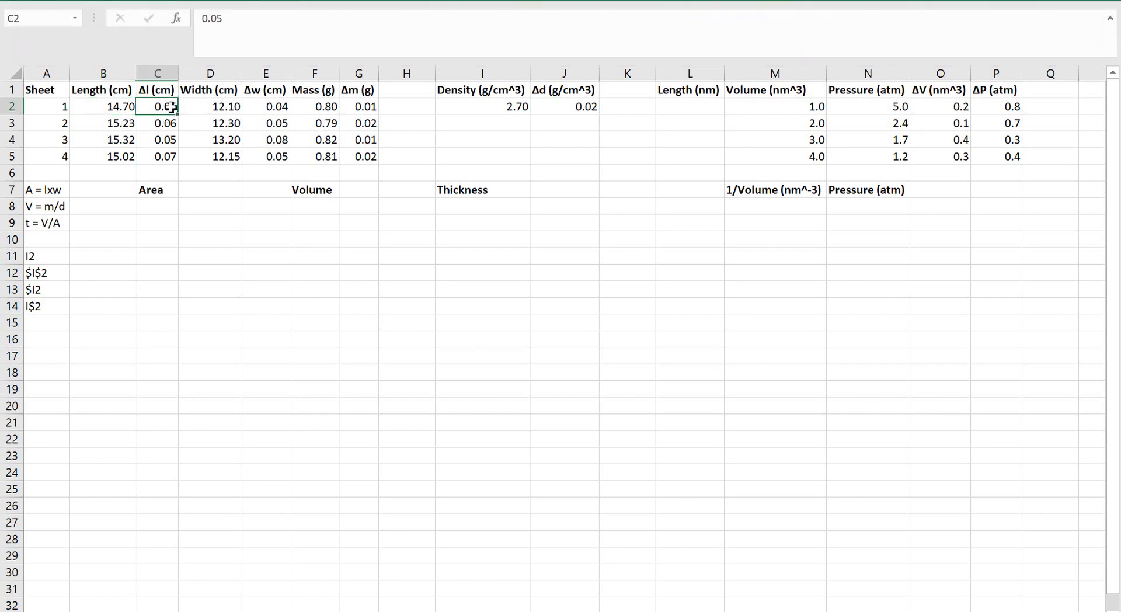
key(Right)
key(Right)
key(Right)
key(Right)
key(Down)
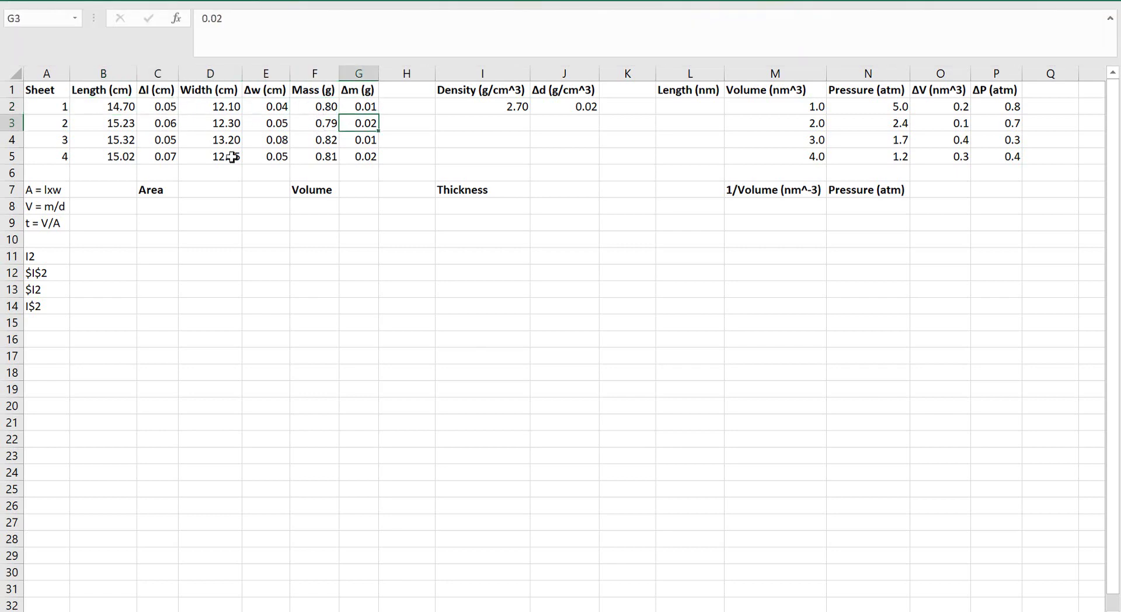
key(Left)
key(Left)
key(Left)
key(Left)
key(Left)
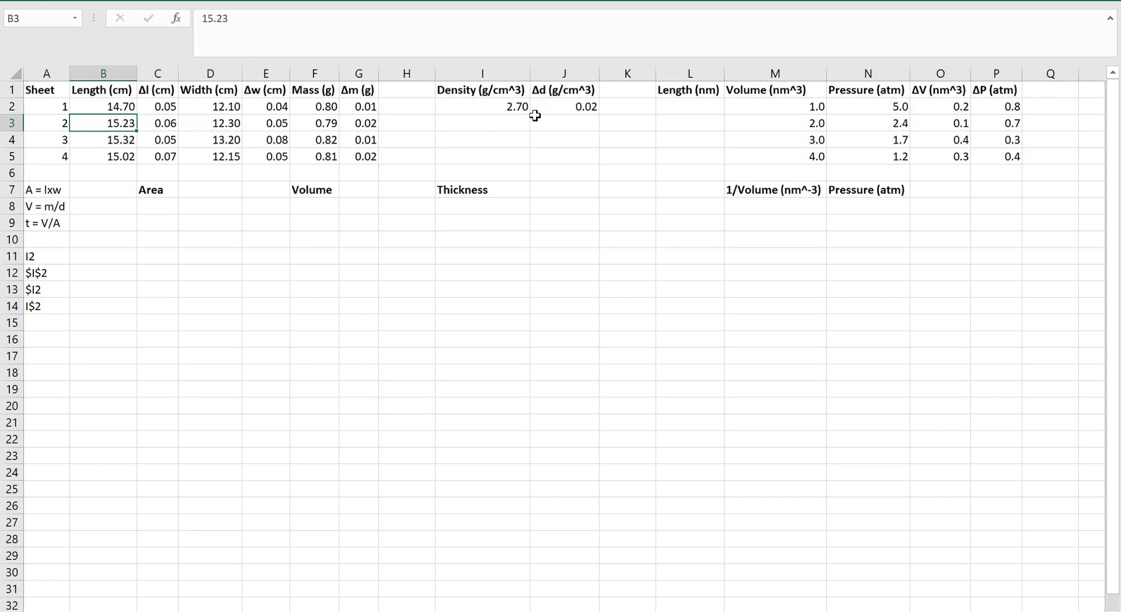
click(501, 105)
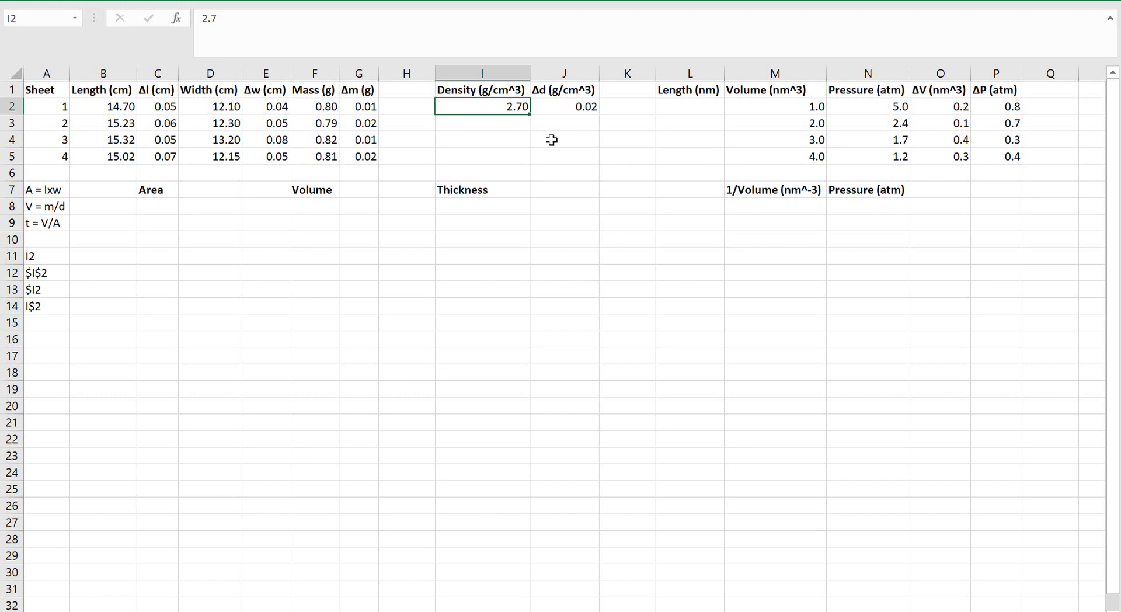
key(Down)
key(Down)
key(Down)
key(Down)
key(Down)
key(Down)
key(Left)
key(Left)
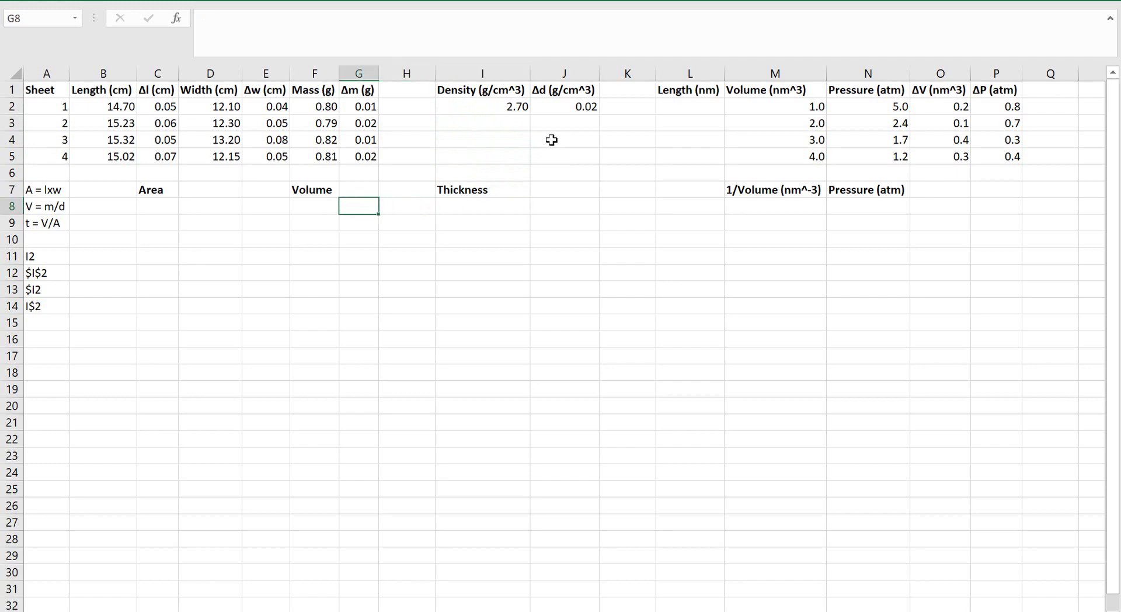
key(Left)
key(Left)
key(Left)
key(Left)
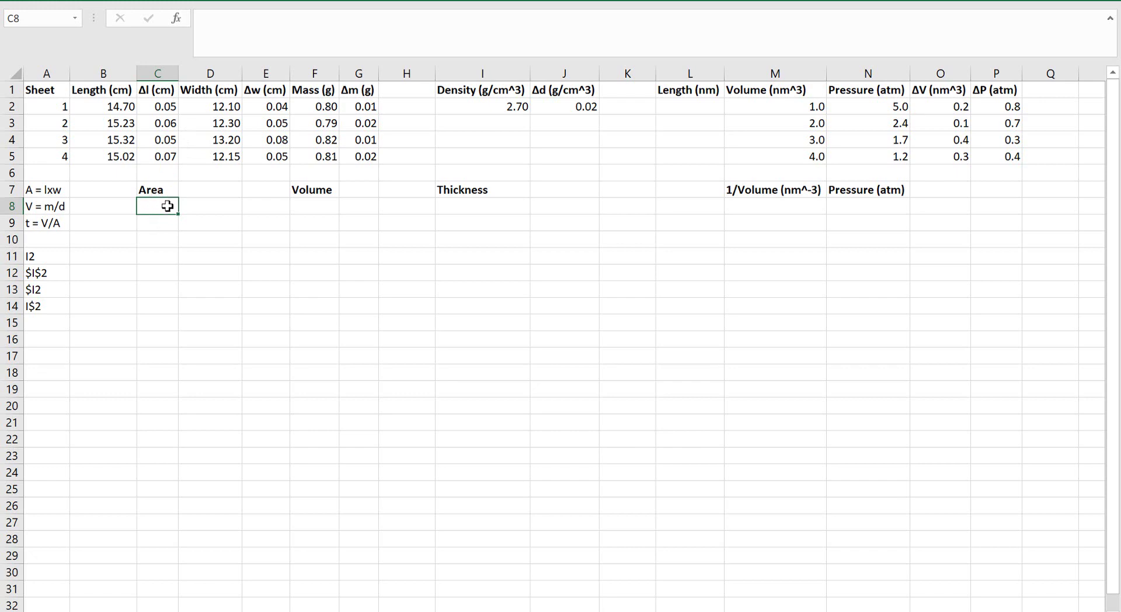
Step: Start the Area formula in C8 with an equals sign
text(=)
Step: Enter =B2*D2 in C8 so sheet 1's area shows 177.87
click(114, 107)
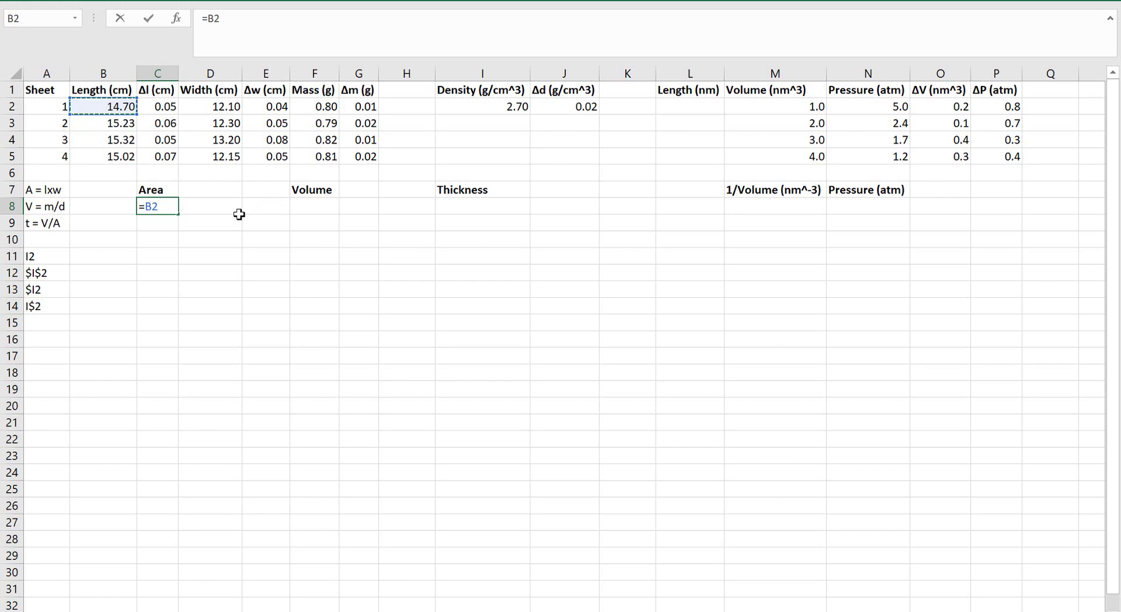
text(+-)
text(*)
text(/)
key(BackSpace)
key(BackSpace)
key(BackSpace)
key(BackSpace)
click(263, 27)
text(*)
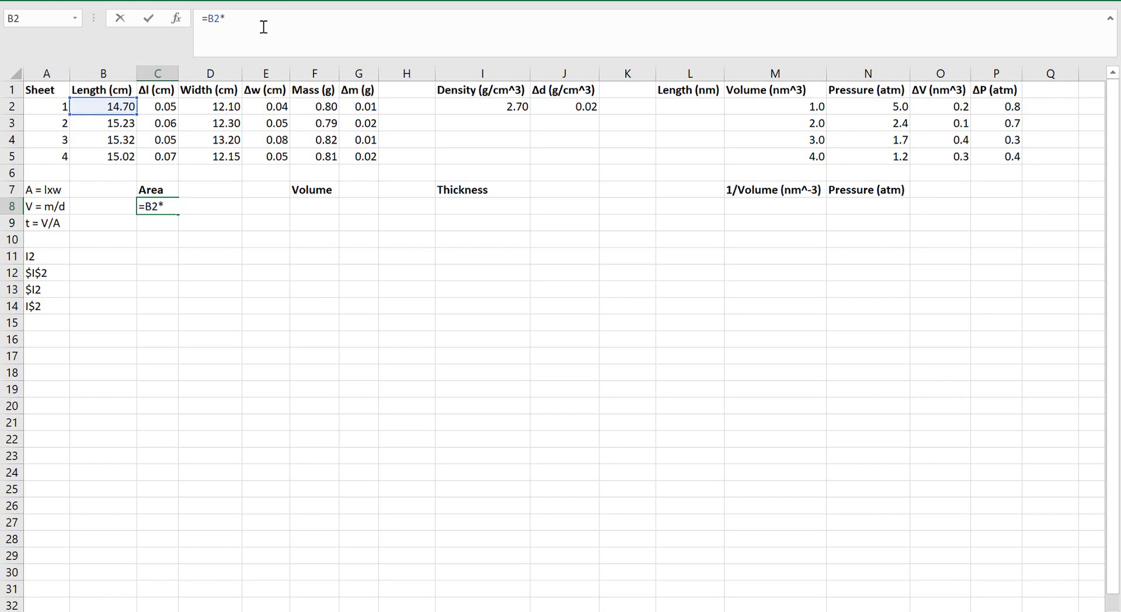
click(216, 107)
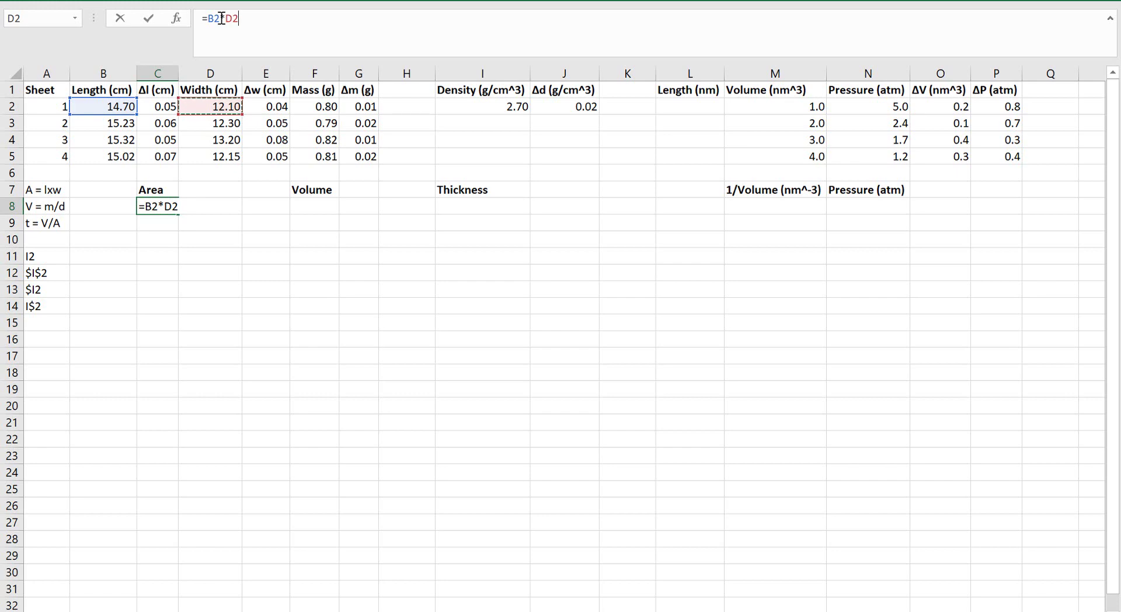
key(Return)
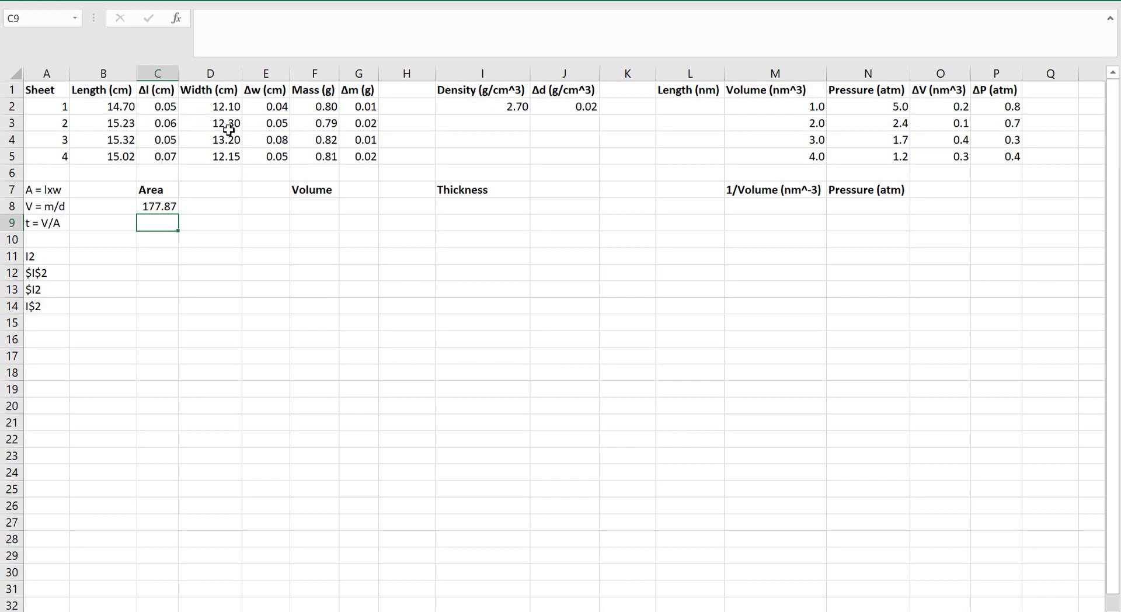
Step: Copy the C8 area formula into C9, C10 and C11 for sheets 2–4
click(170, 208)
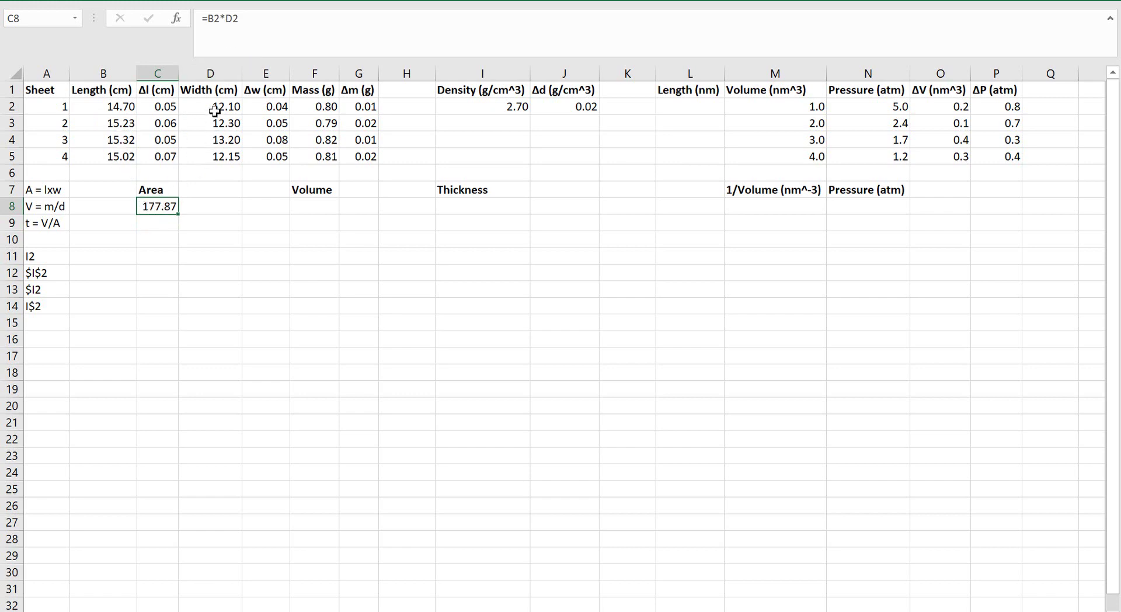
click(158, 225)
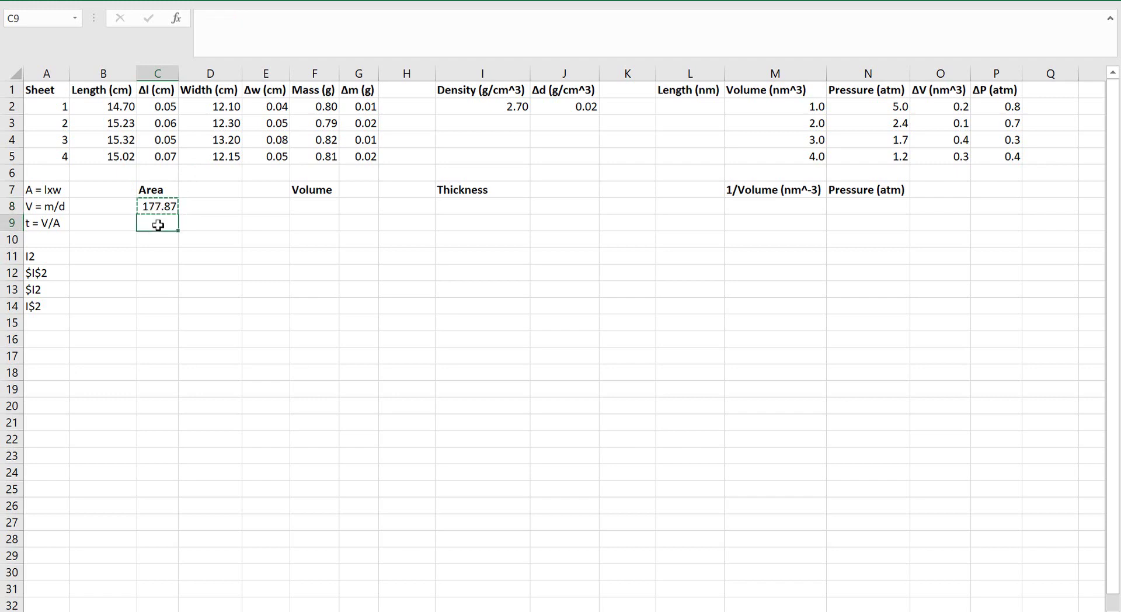
key(ctrl+v)
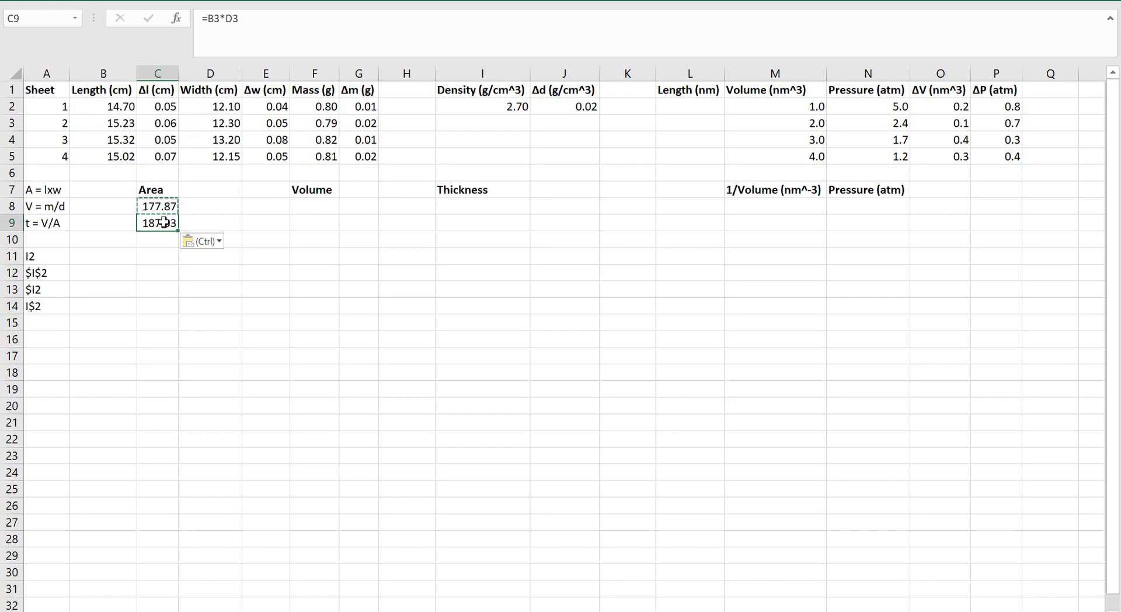
key(ctrl+c)
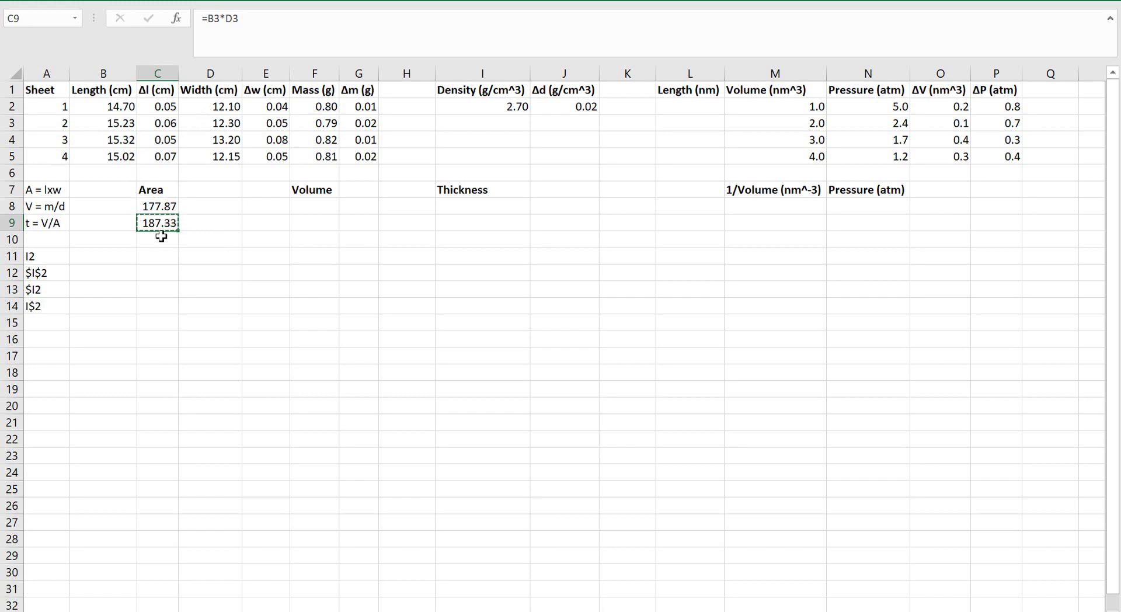
click(158, 243)
key(ctrl+v)
key(Down)
key(ctrl+v)
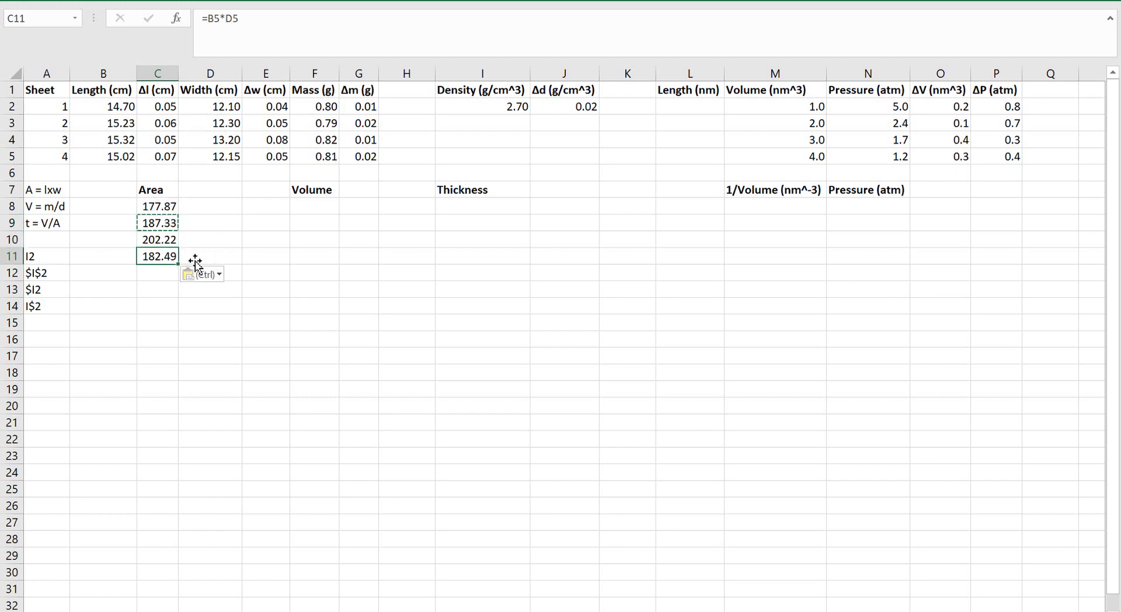
click(171, 206)
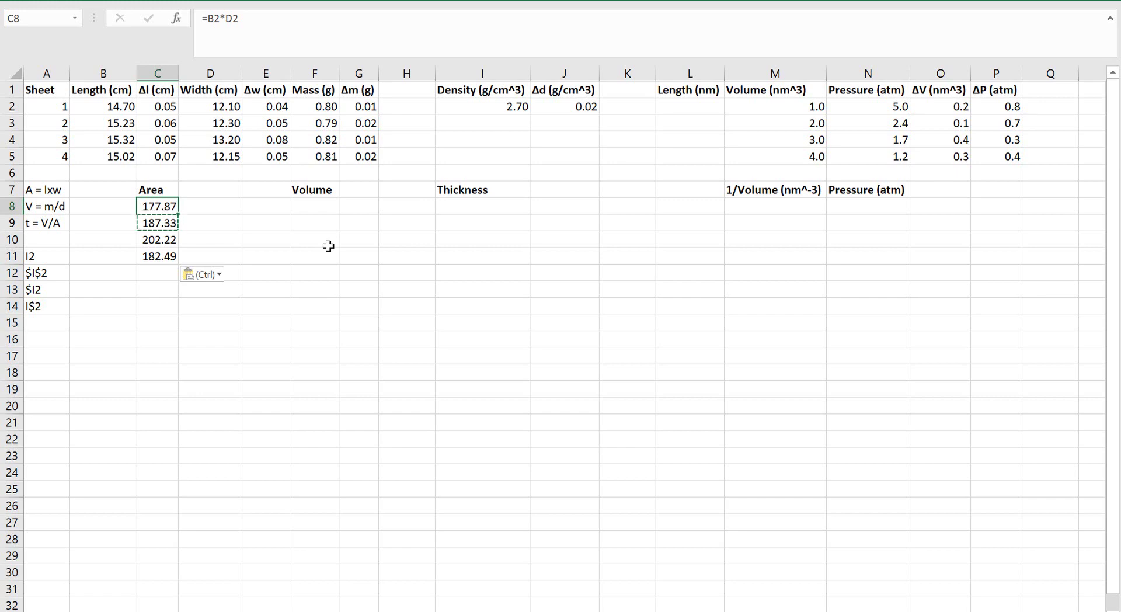
click(218, 205)
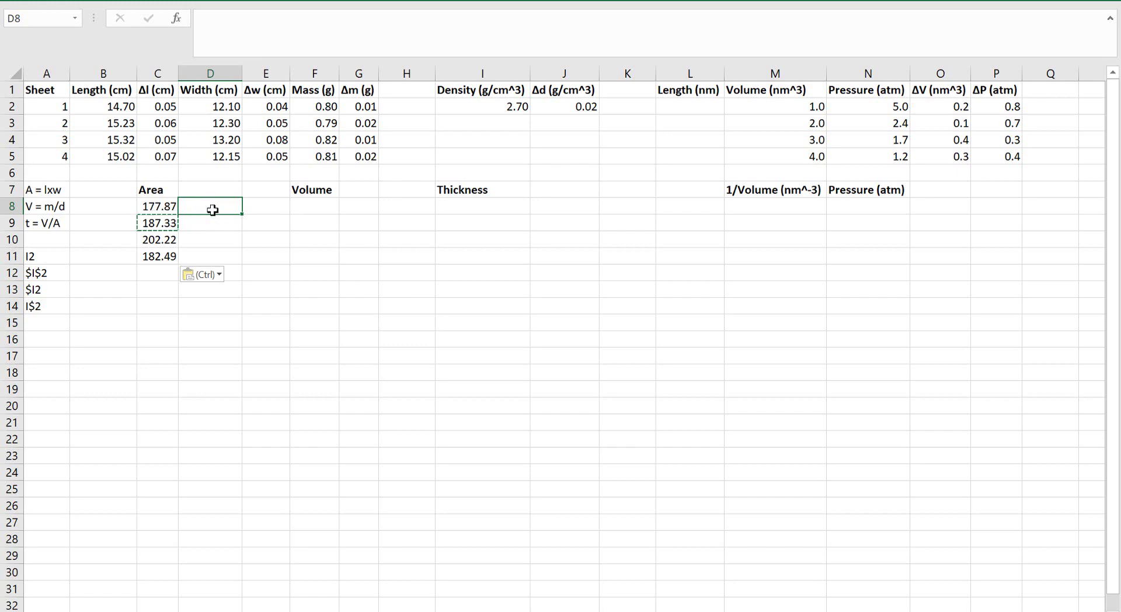
Step: Enter =(C2/B2+E2/D2)*C8 in D8, giving sheet 1's area uncertainty 1.193
text(=)
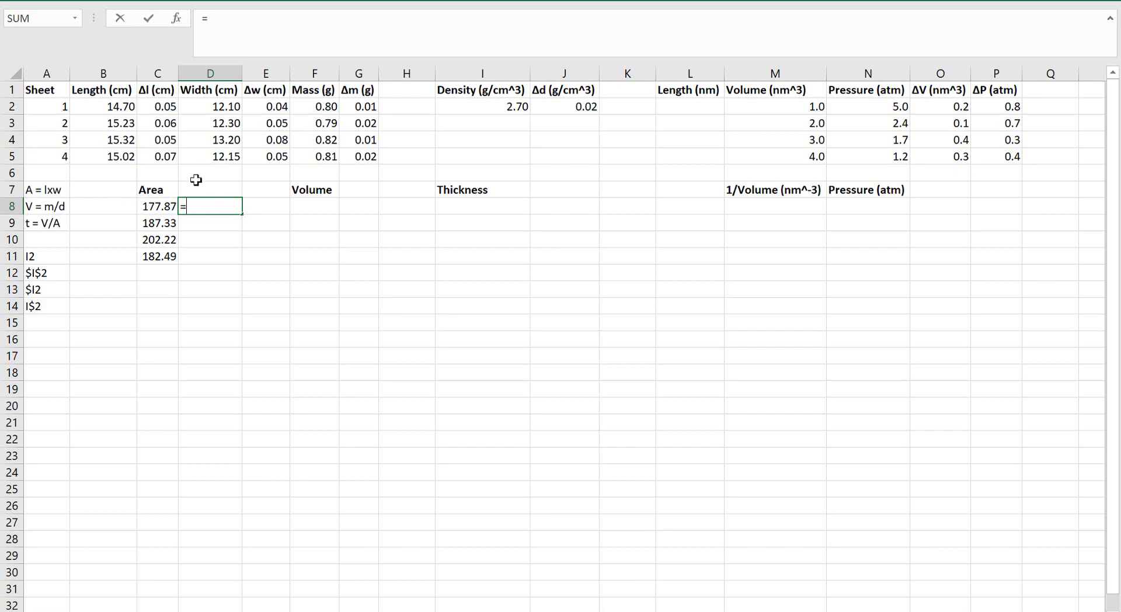
click(164, 108)
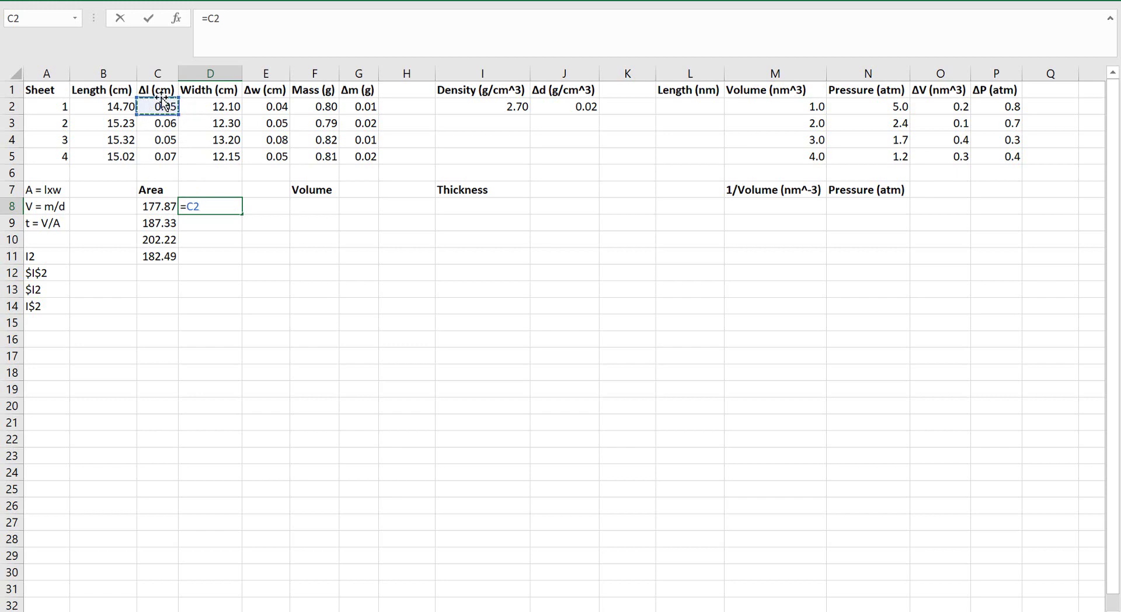
click(241, 38)
text(/)
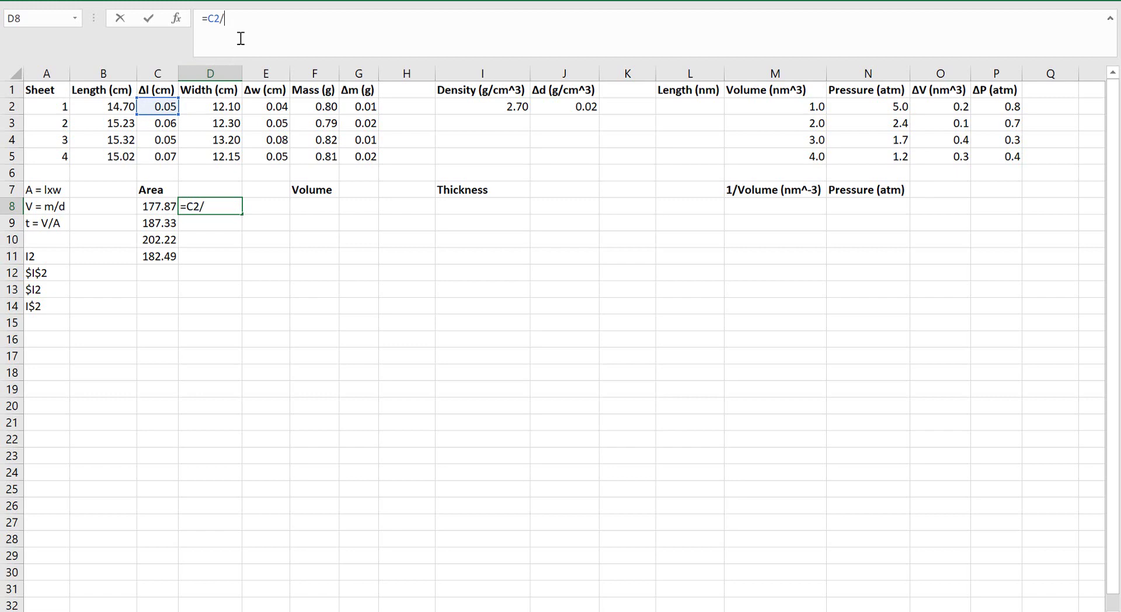
click(98, 107)
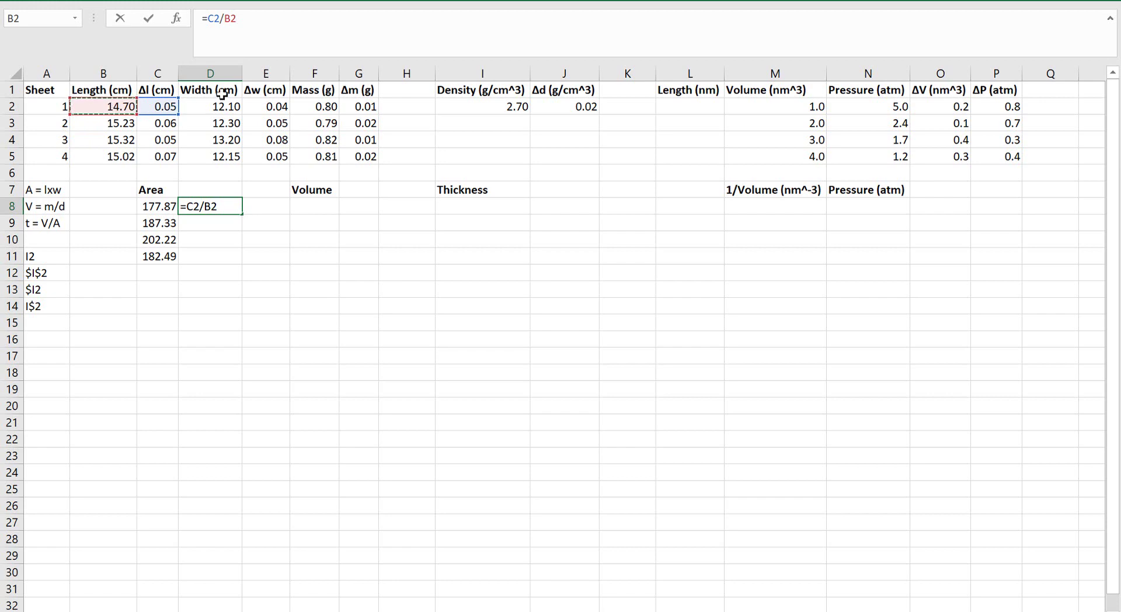
text(+)
click(267, 108)
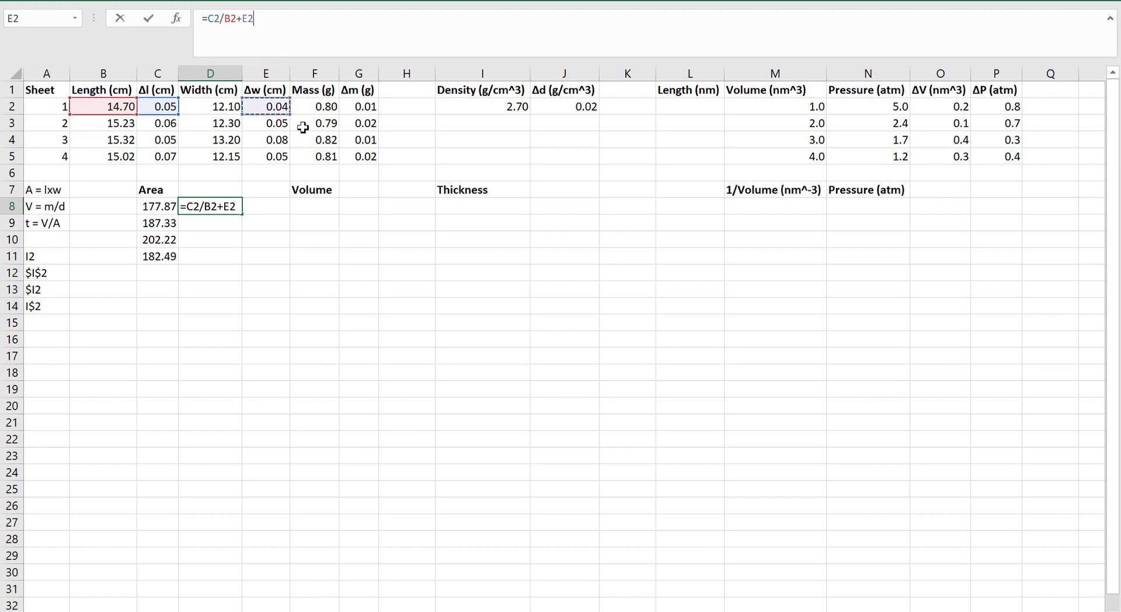
text(/)
click(212, 106)
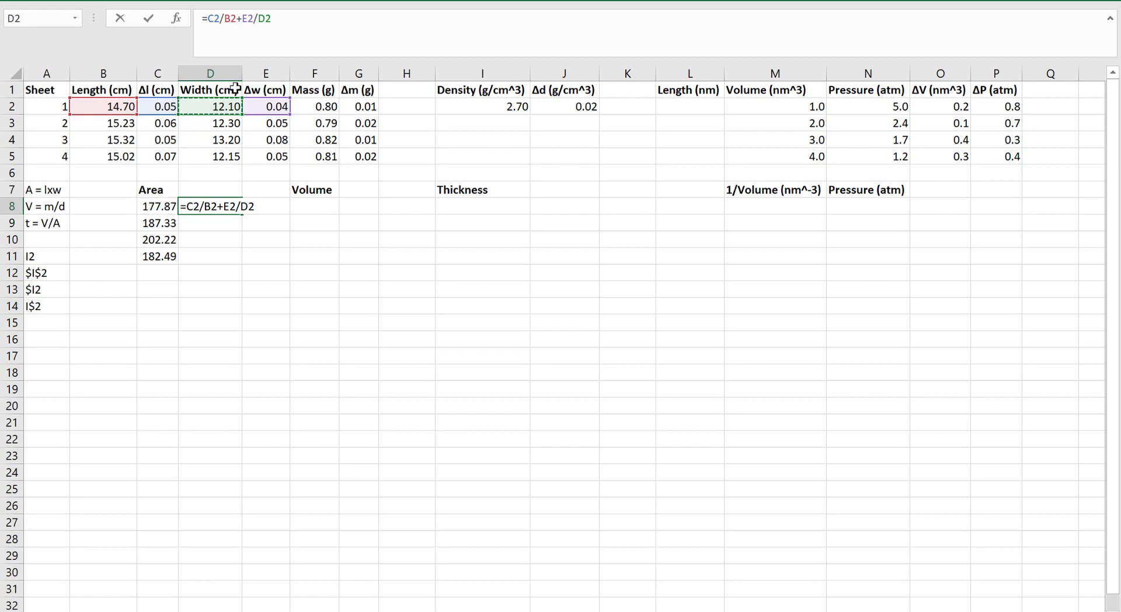
click(208, 19)
text(()
text())
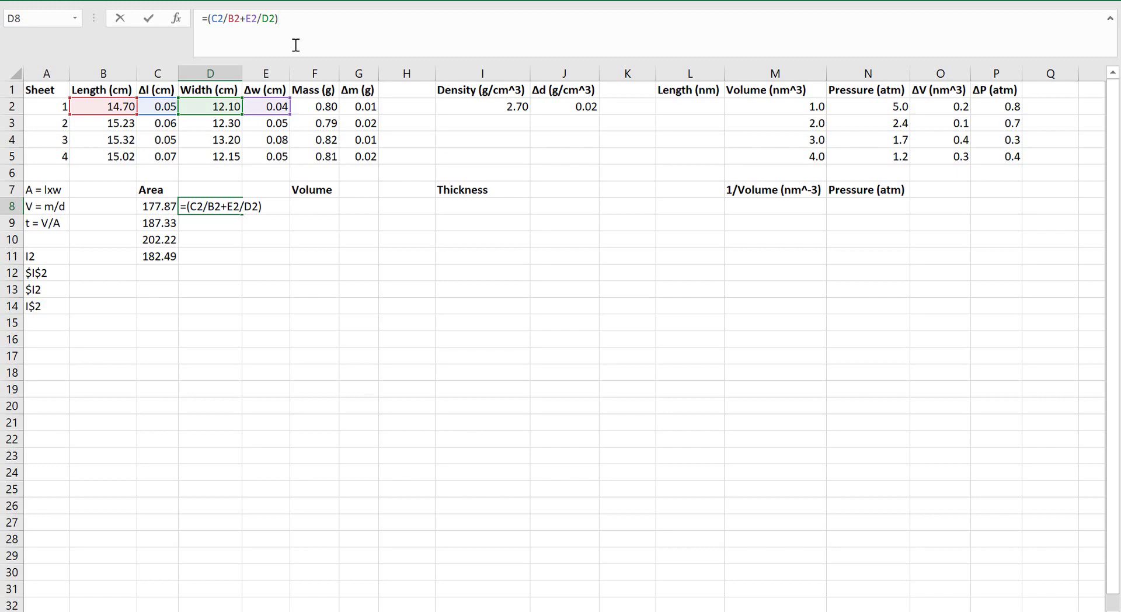
text(*)
click(173, 202)
key(Return)
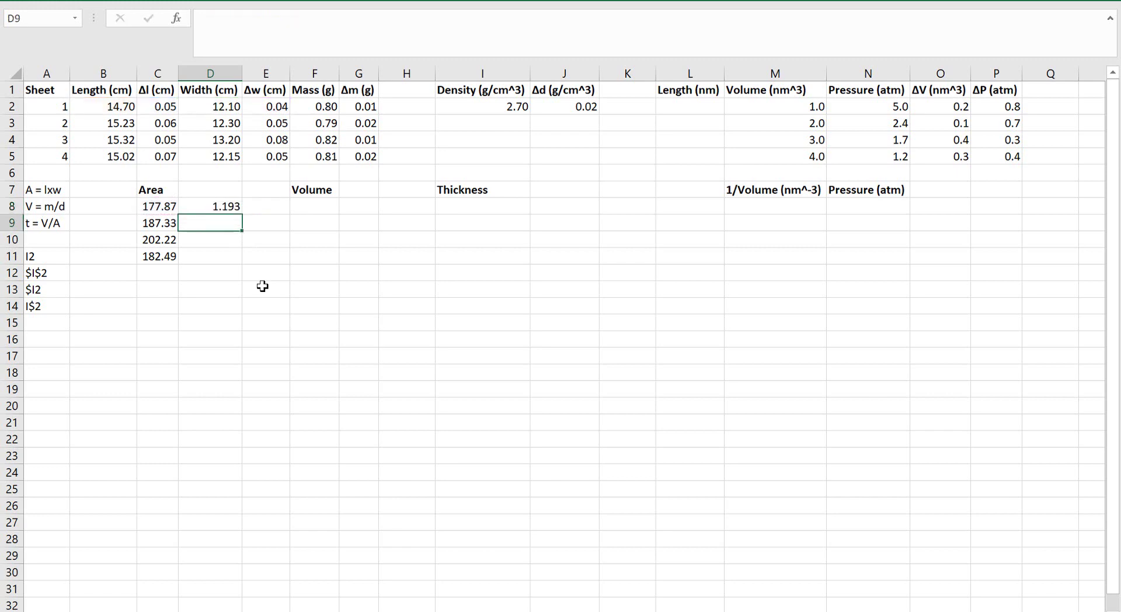
Step: Fill D8's uncertainty formula down to D11, giving 1.4995, 1.8856 and 1.6015
click(201, 207)
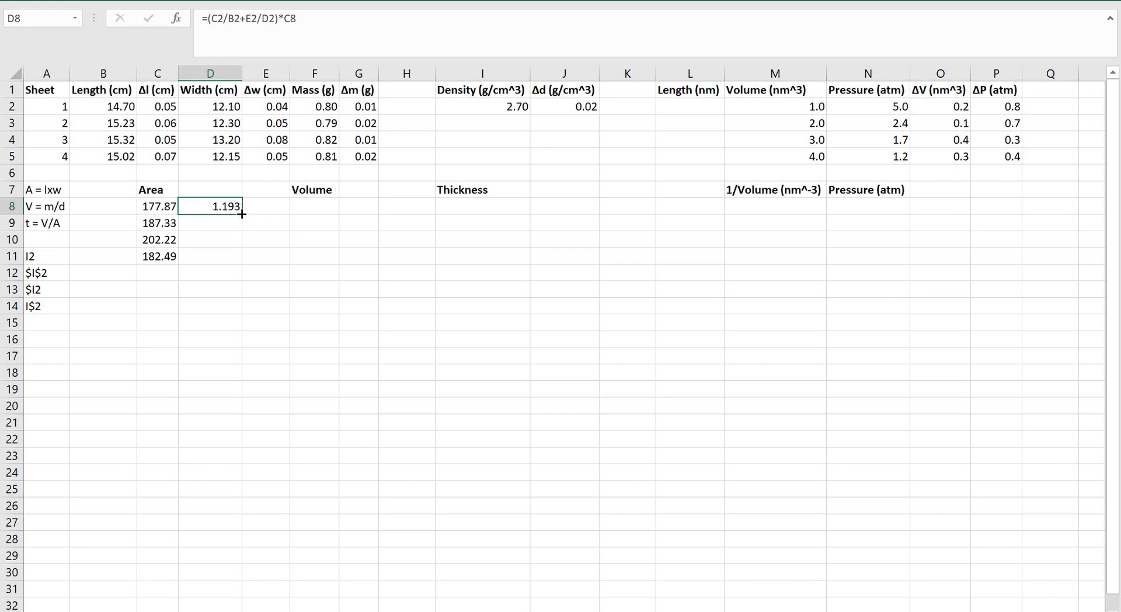
drag(242, 214, 239, 265)
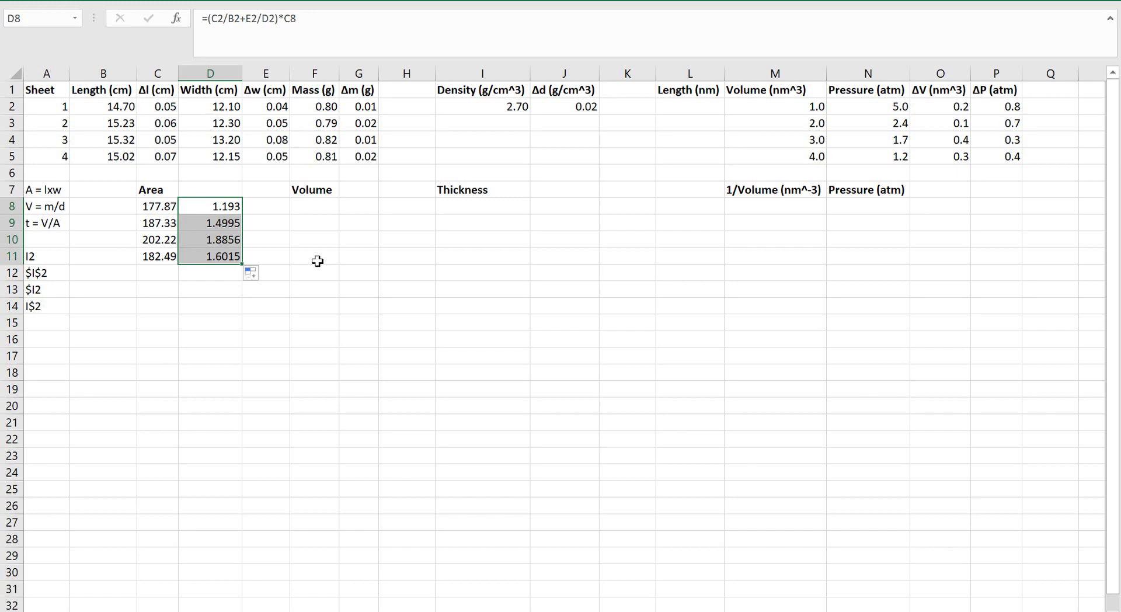
Step: Change B3 from 15.23 to 14.6 and check the new area 179.58 and uncertainty 1.468
click(111, 125)
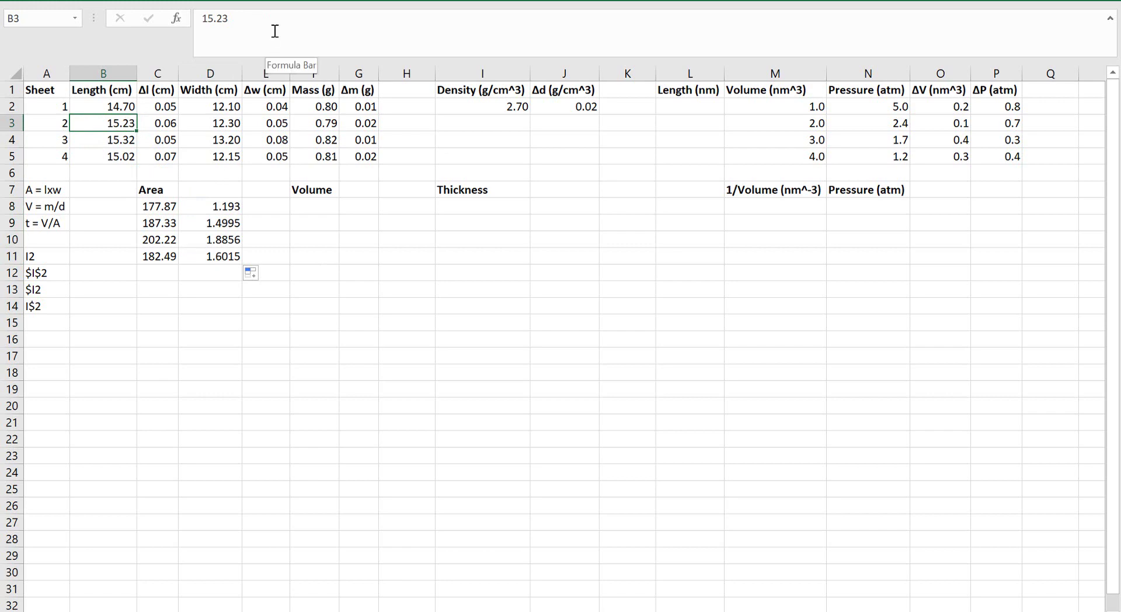
click(244, 22)
double_click(243, 23)
text(14.6)
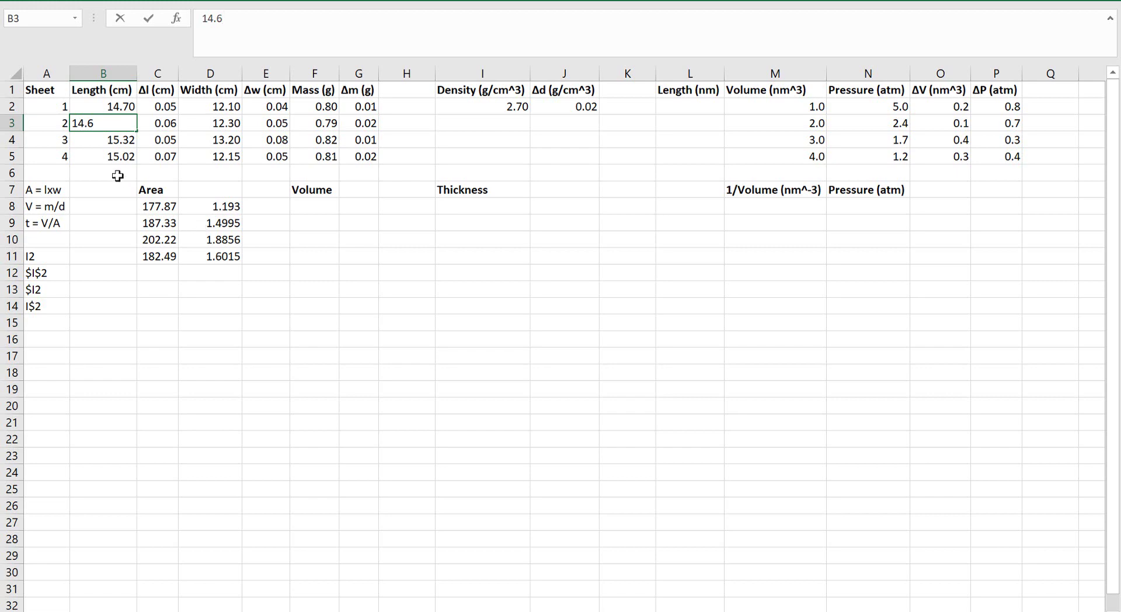
click(123, 138)
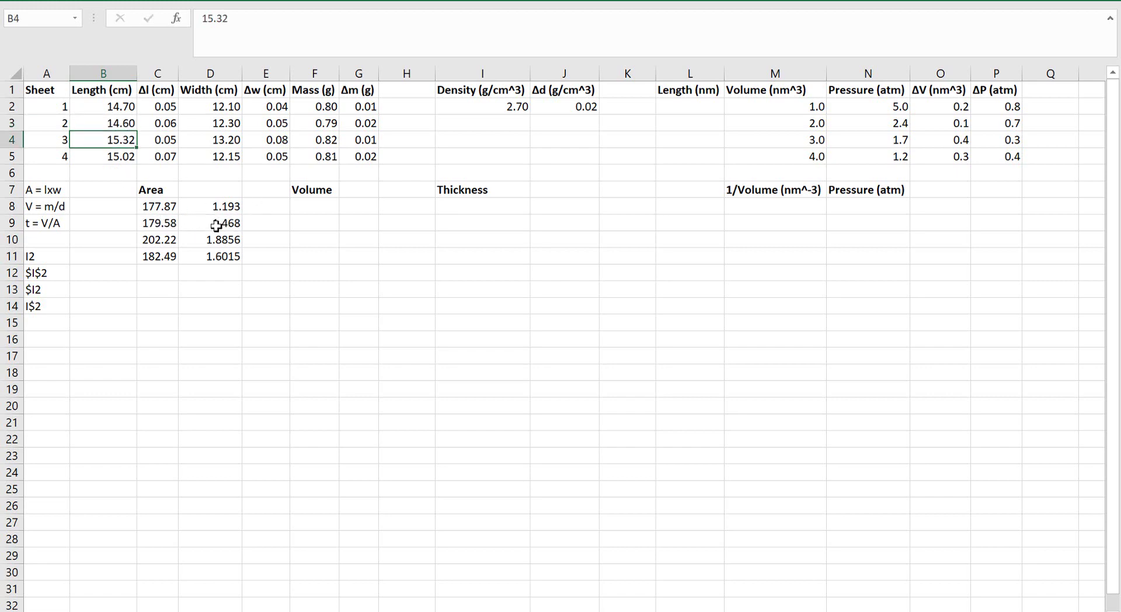
click(166, 222)
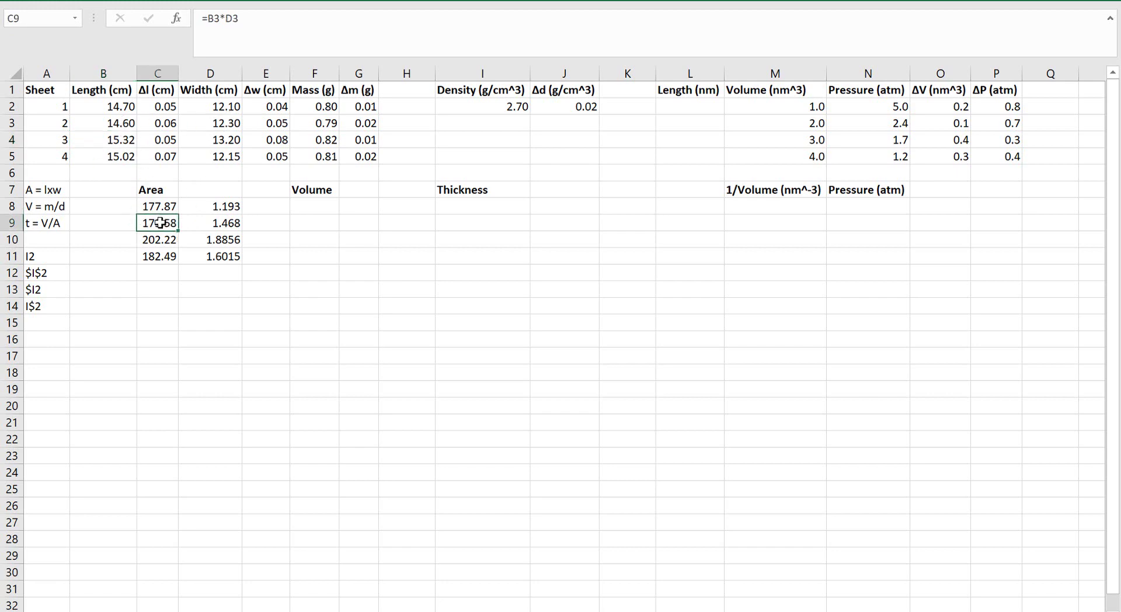
click(216, 226)
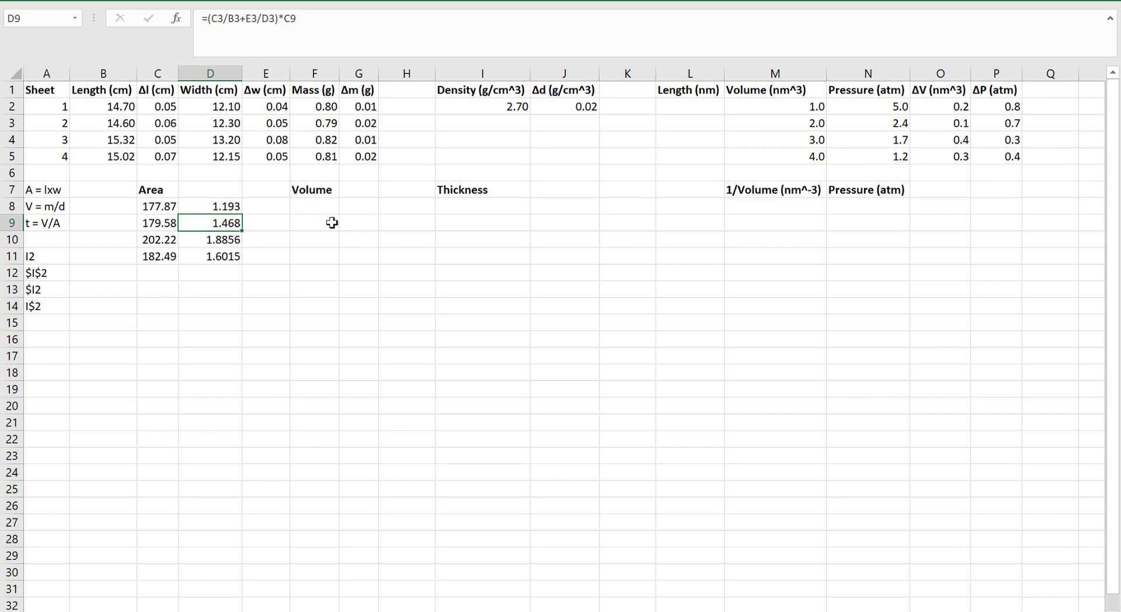
click(318, 206)
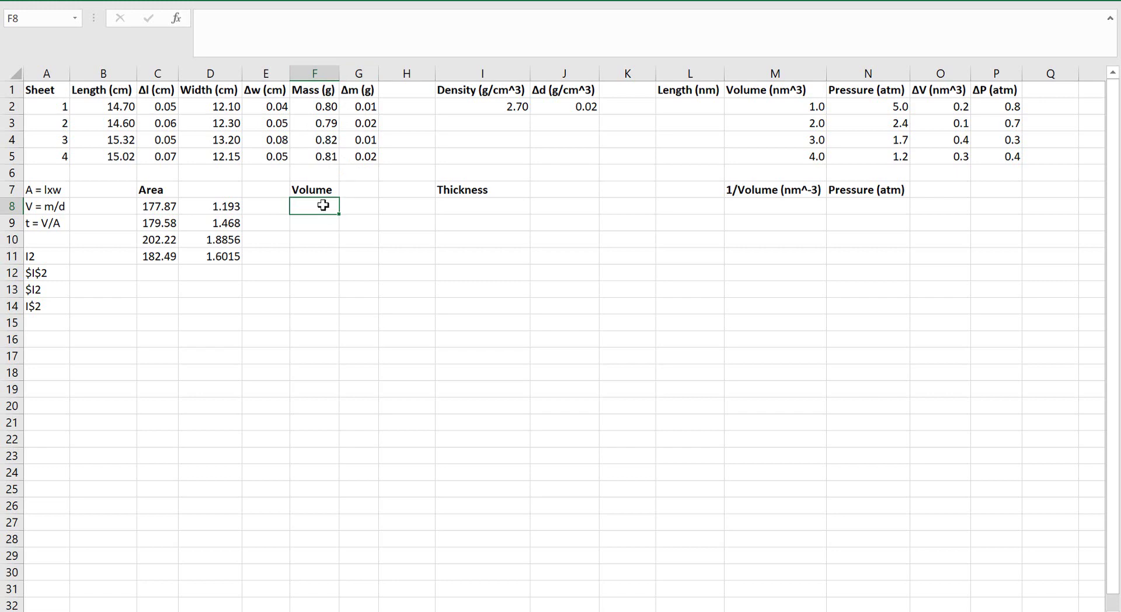
Step: Enter =F2/I2 in F8 for a volume of 0.2963, then start the uncertainty formula in G8
text(=)
click(327, 106)
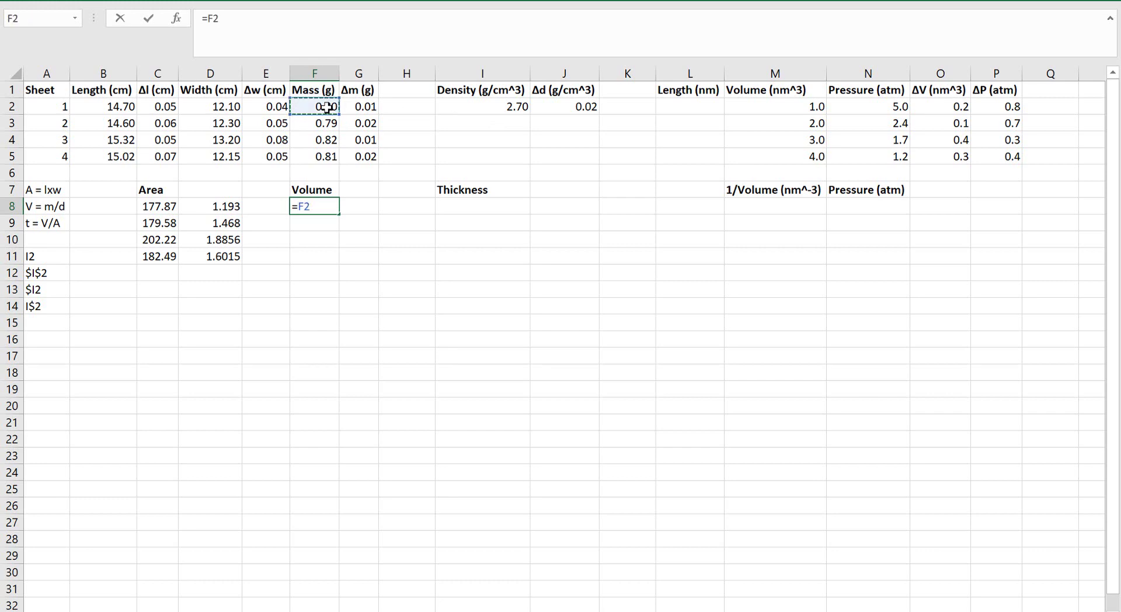
text(/)
click(505, 105)
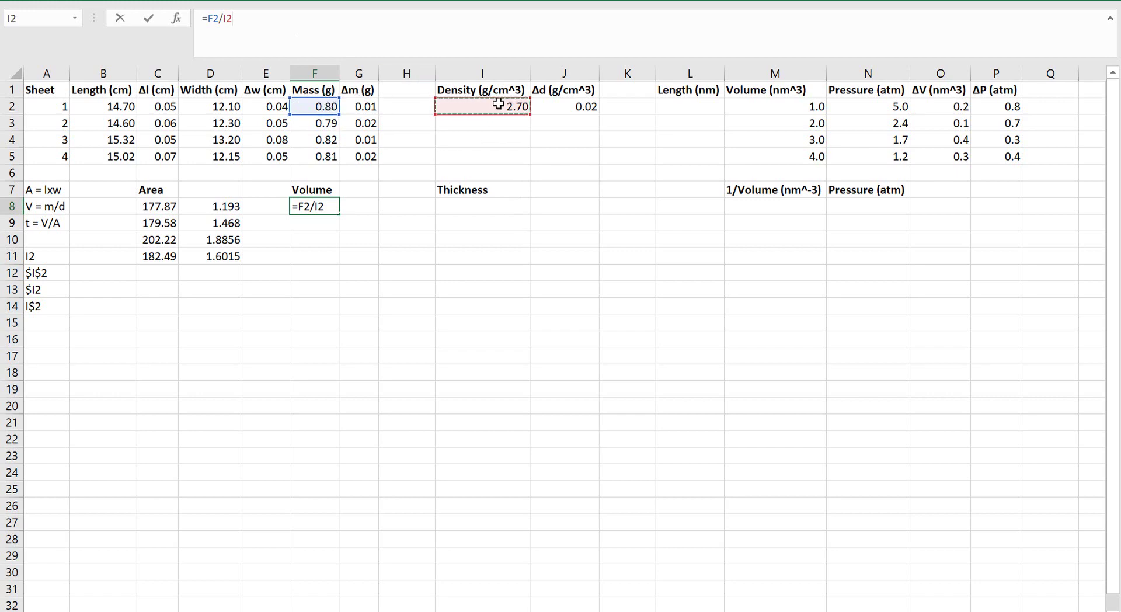
key(Return)
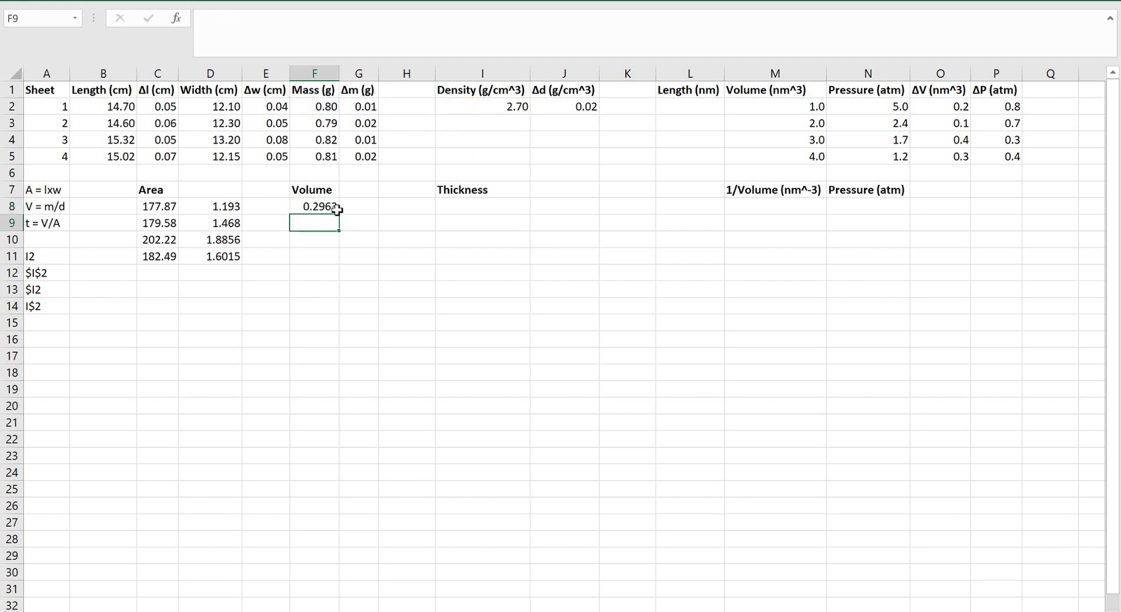
click(357, 207)
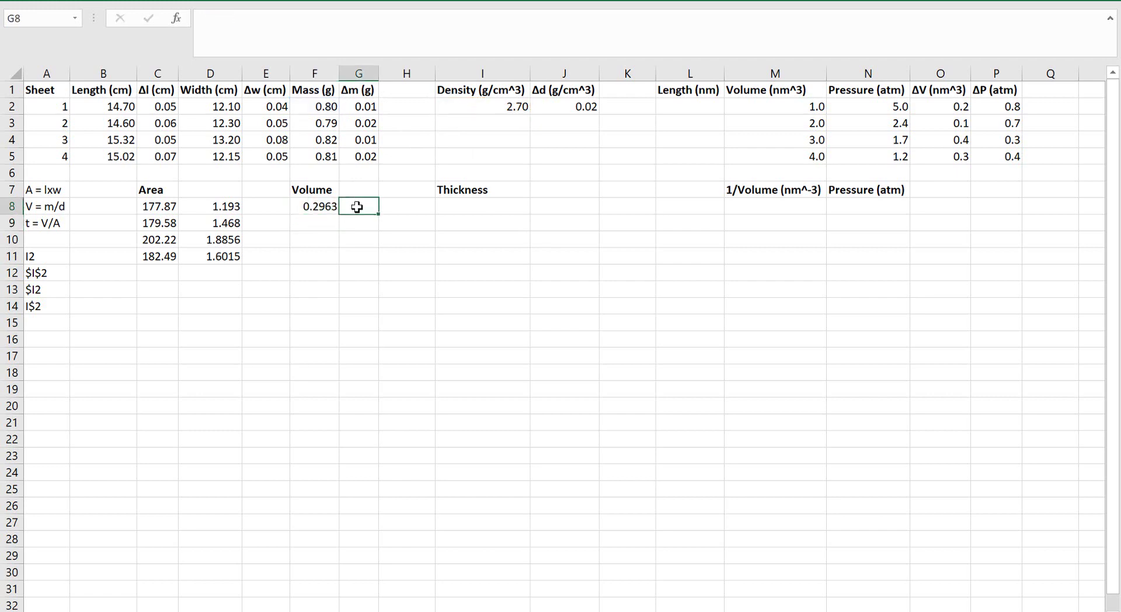
text(=)
Step: Complete G8 as =(G2/F2+J2/I2)*F8 so the volume uncertainty reads 0.006
click(368, 107)
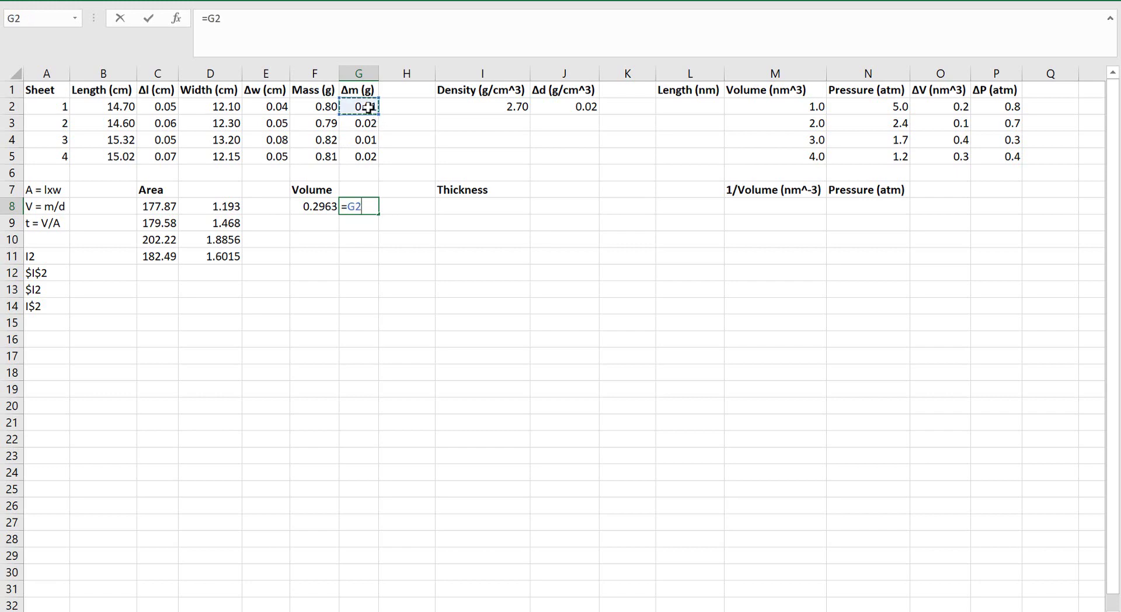
text(/)
click(327, 107)
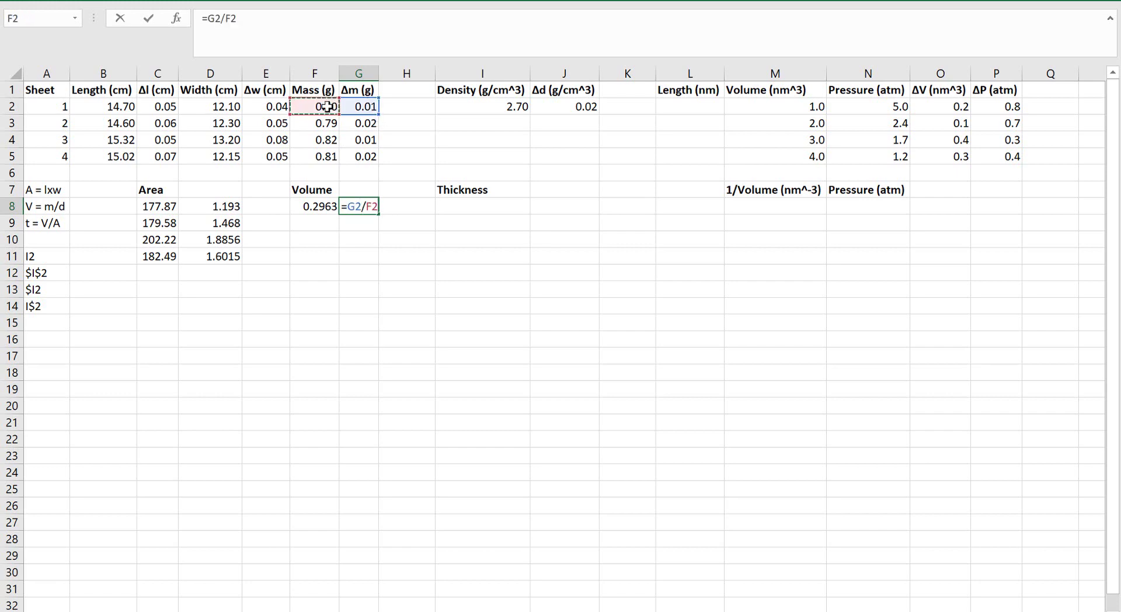
text(+)
click(581, 106)
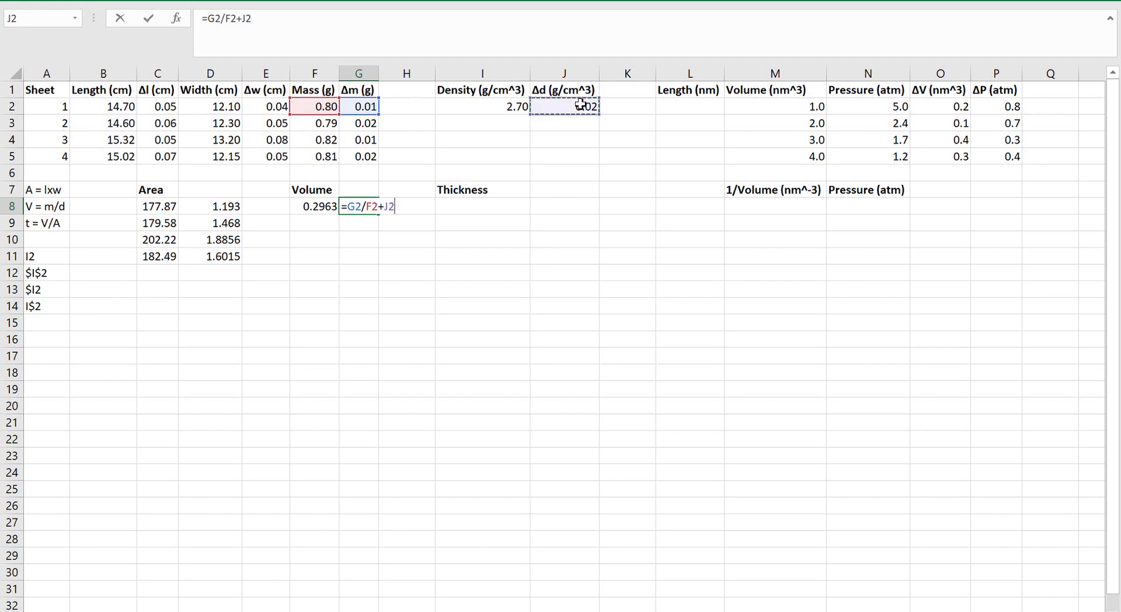
text(/)
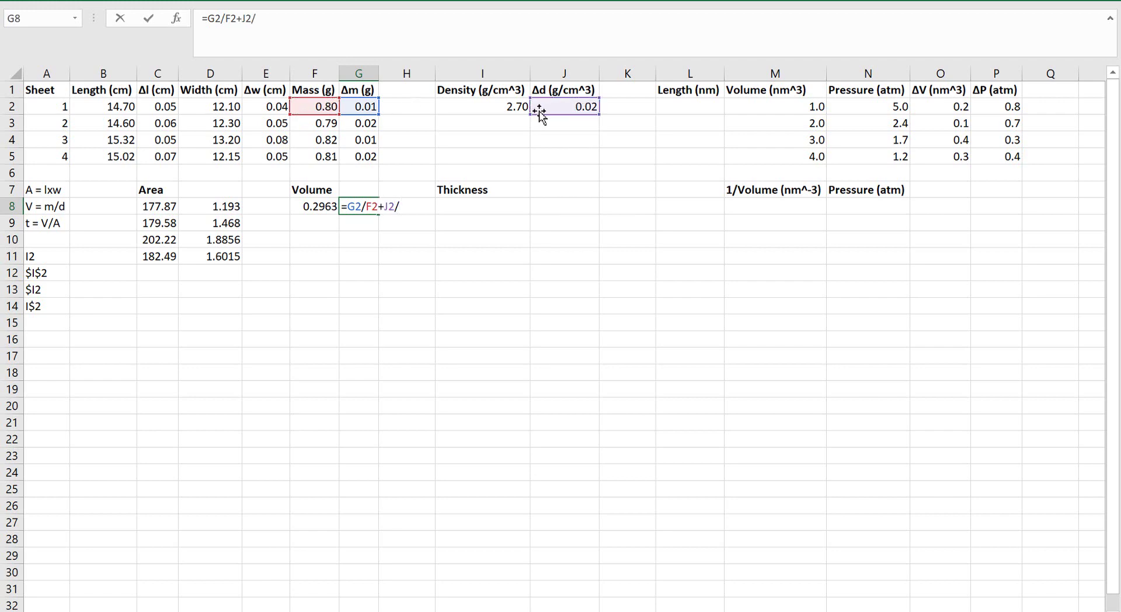
click(519, 107)
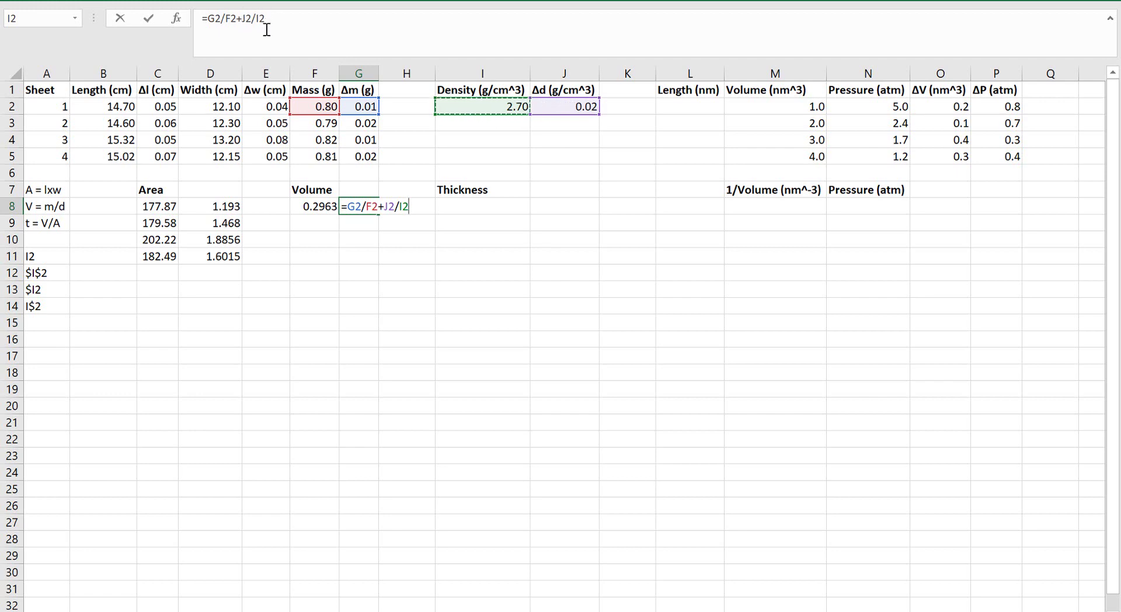
click(207, 19)
text(()
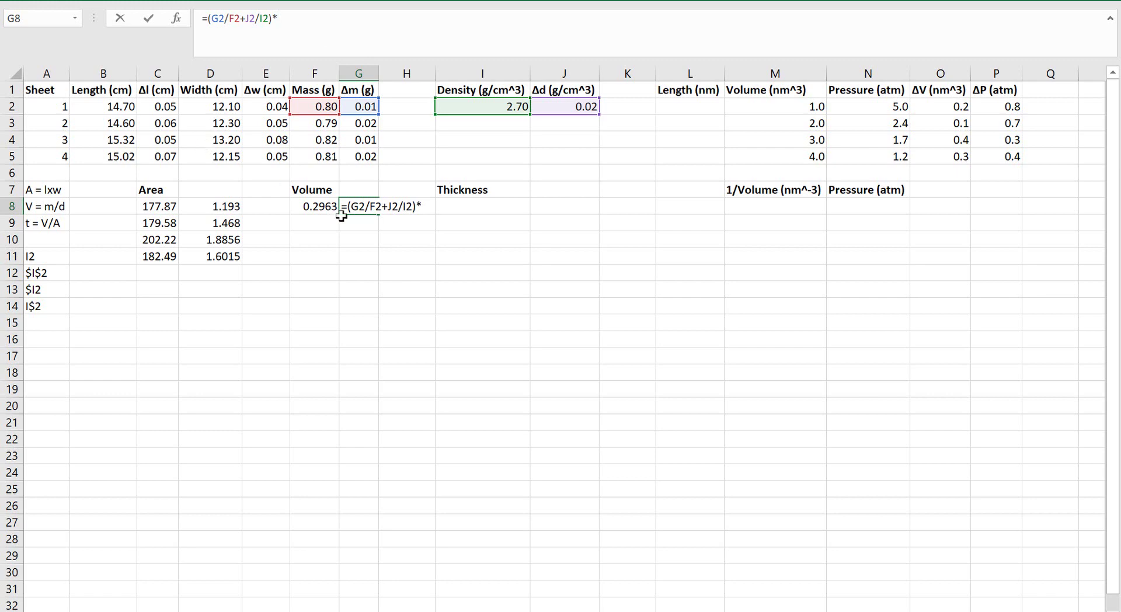
click(308, 206)
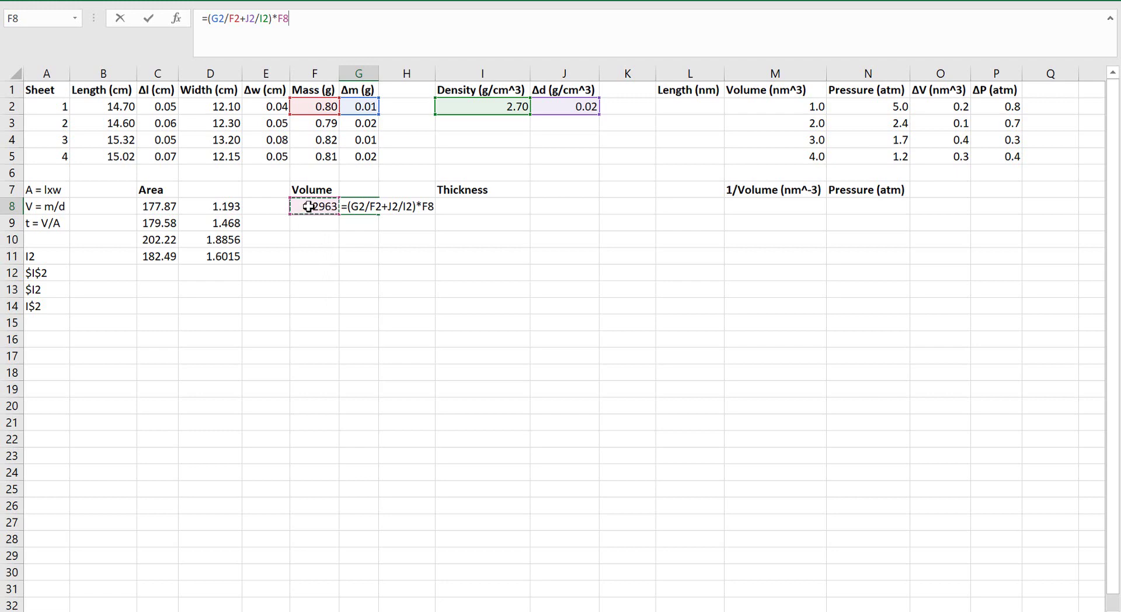
key(Return)
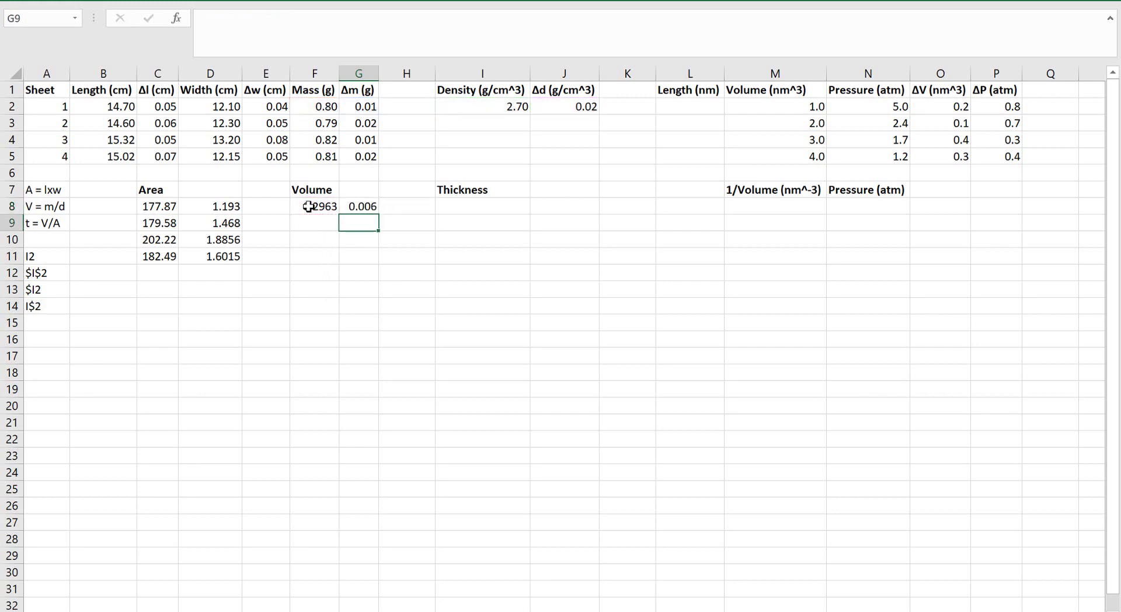
click(308, 206)
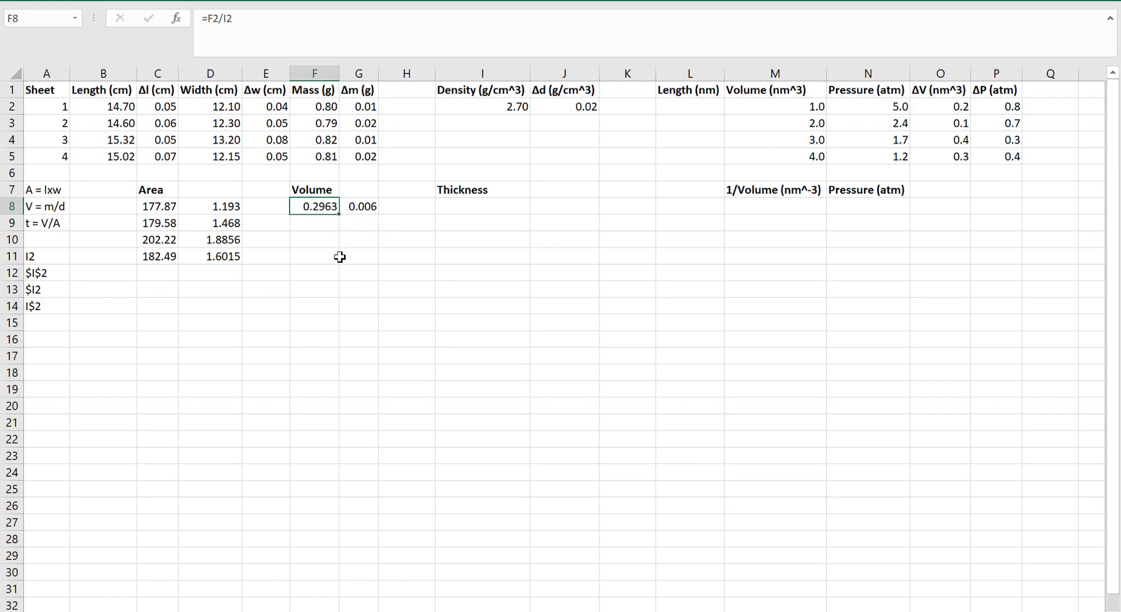
Step: Fill the Volume formula from F8 down to F11 and review the formulas in F9–F11
drag(340, 215, 339, 264)
click(321, 211)
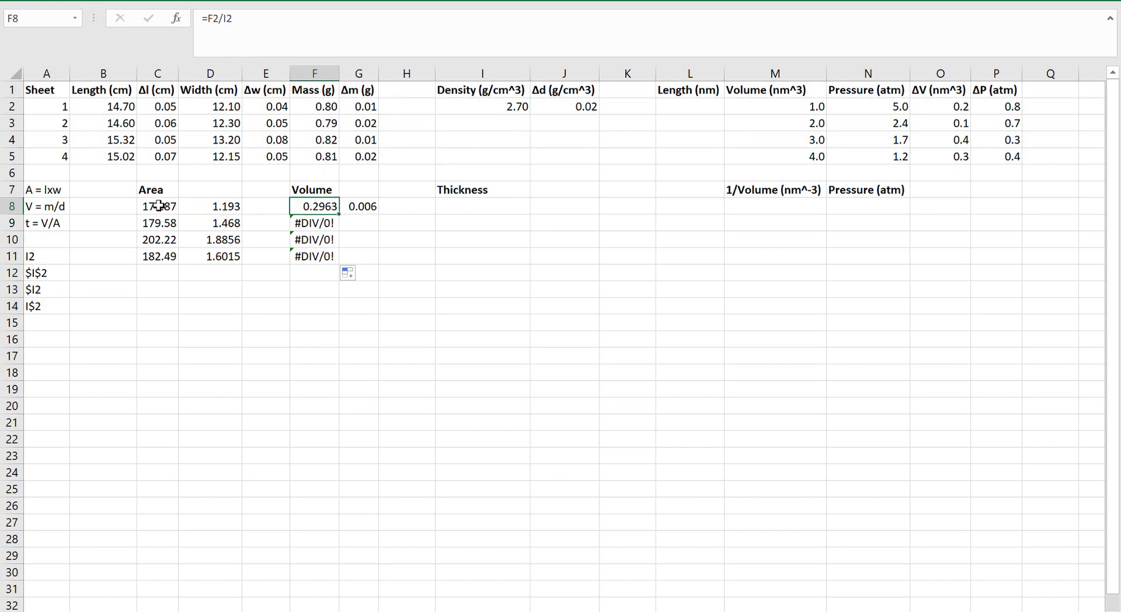
scroll(160, 220, down, 1)
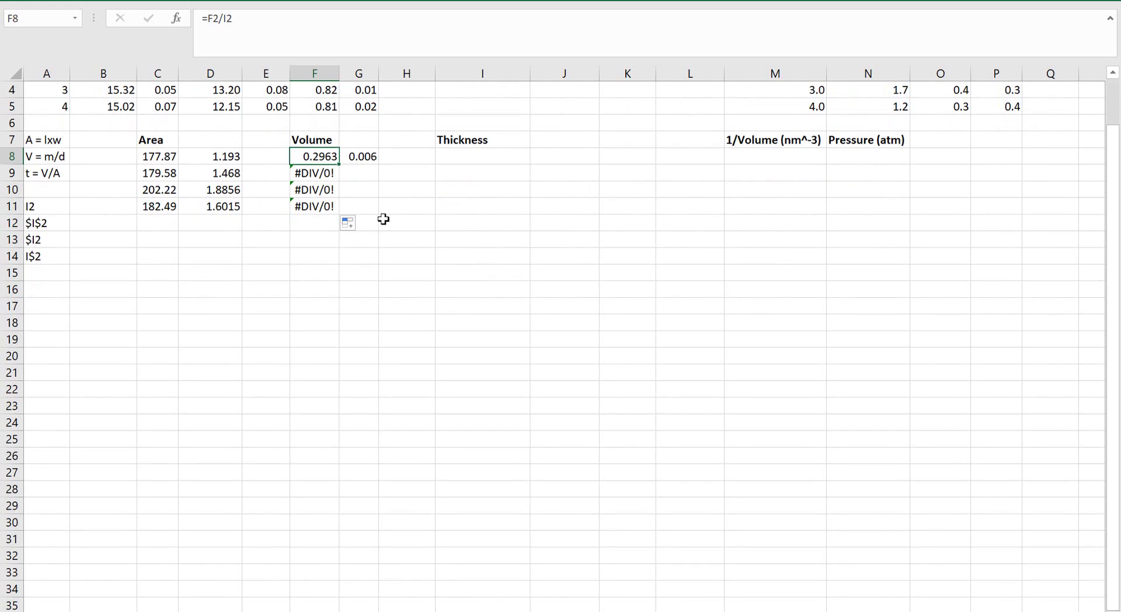
scroll(384, 219, up, 1)
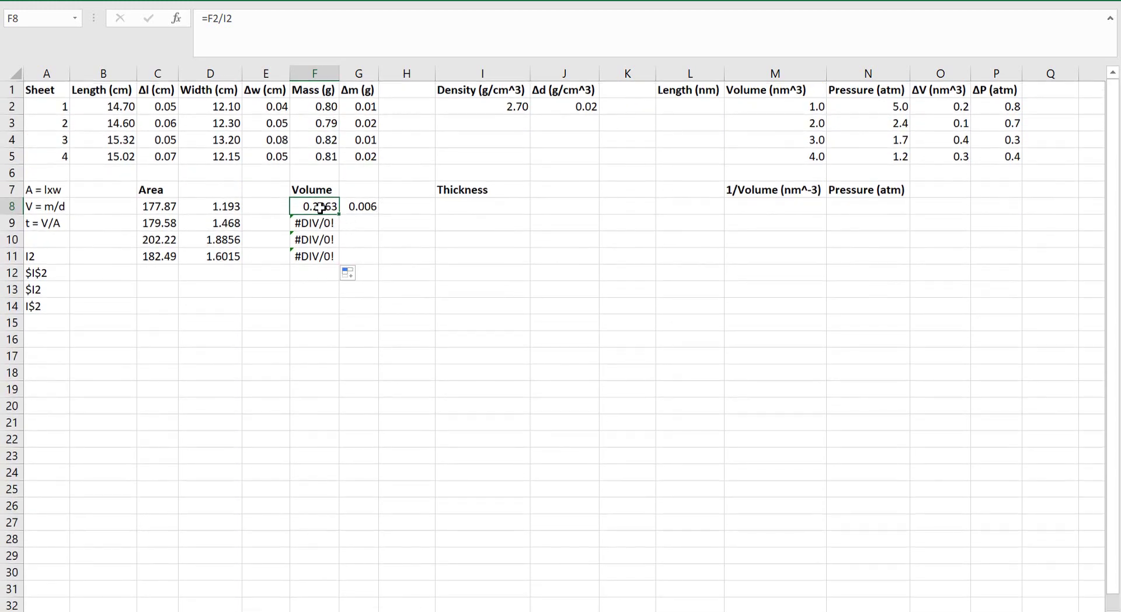
click(325, 225)
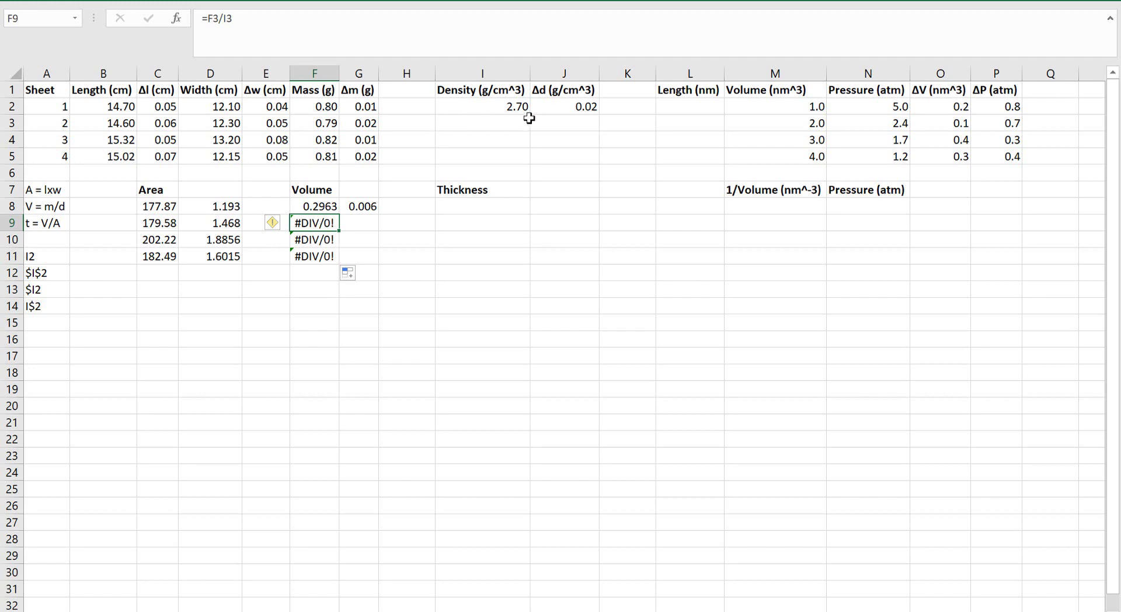
click(311, 238)
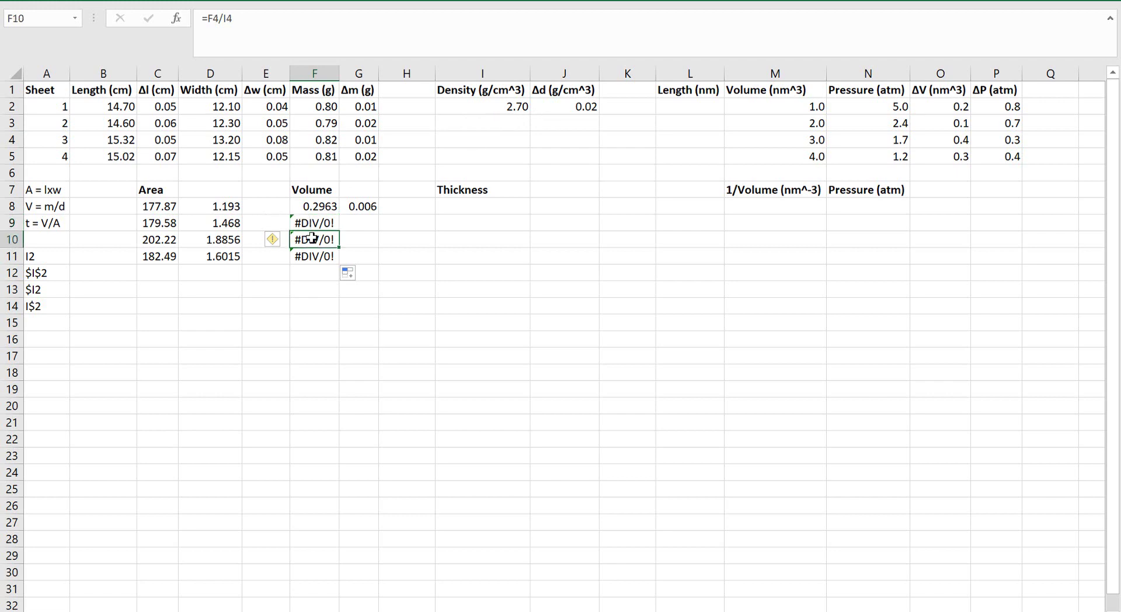
click(314, 256)
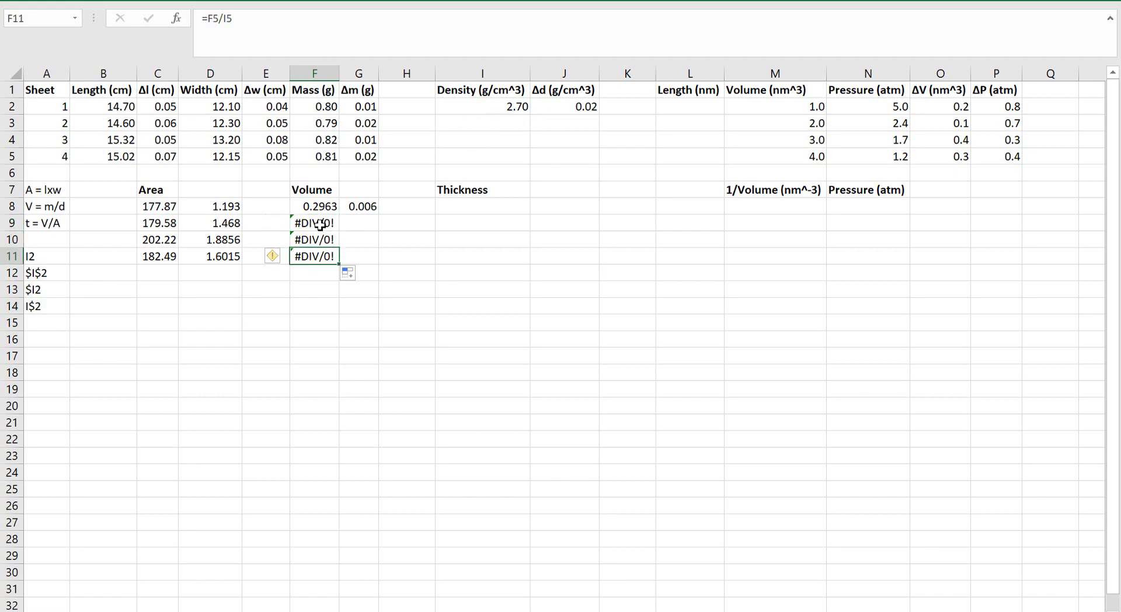
click(318, 224)
Step: Copy the density and Δd from I2:J2 into I3:J3, so F9 shows 0.29259
drag(525, 107, 548, 108)
key(ctrl+c)
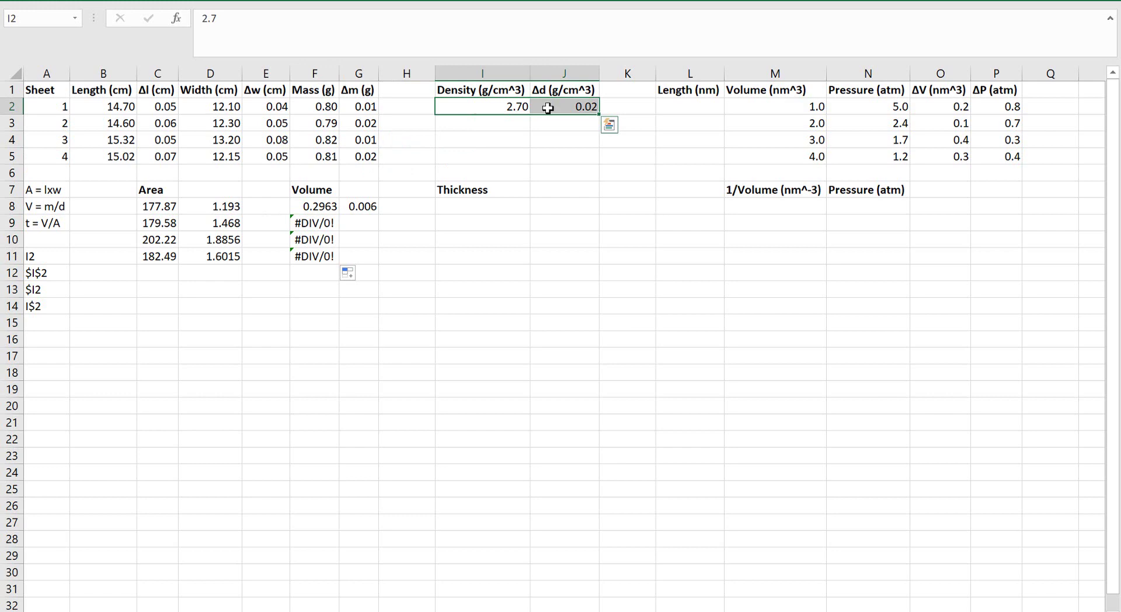
click(517, 124)
key(ctrl+v)
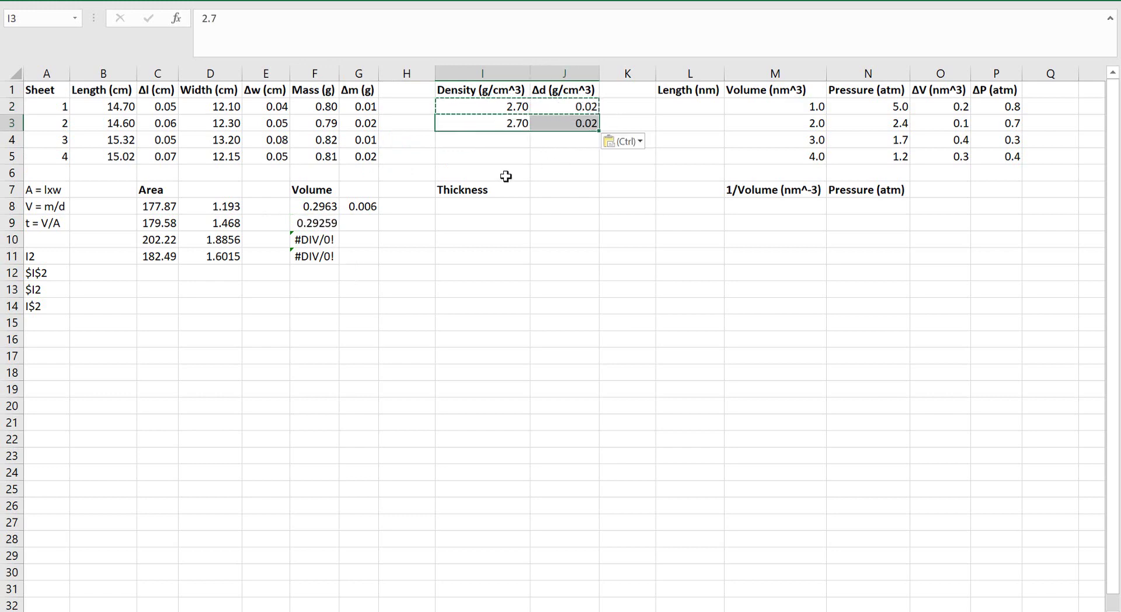
click(323, 221)
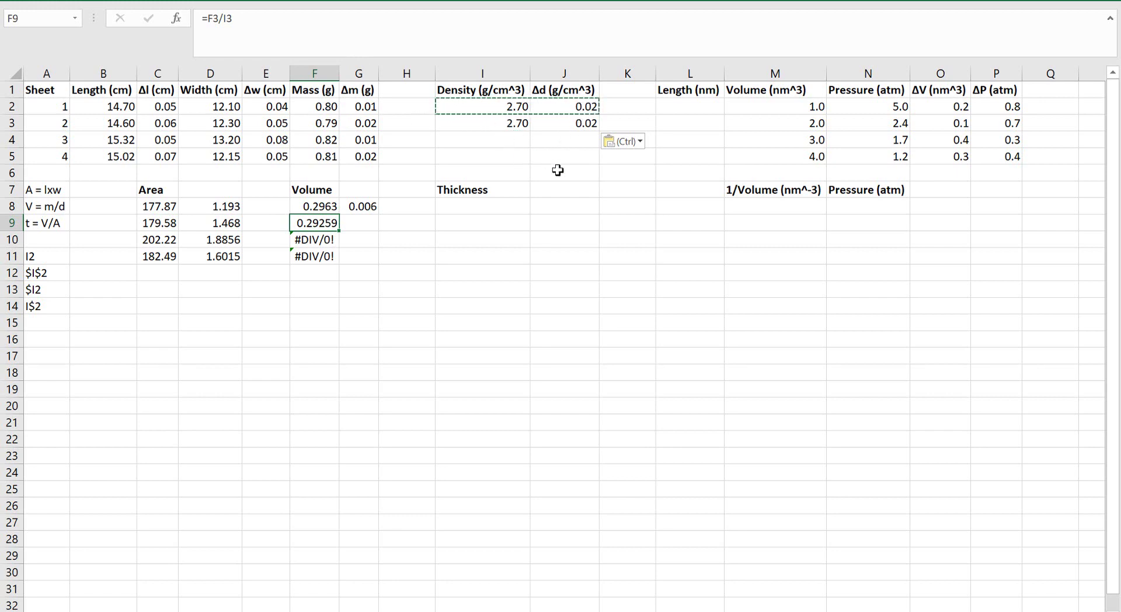
Step: Undo the row 3 density paste and review the I2, F8 and A11 references
key(ctrl+z)
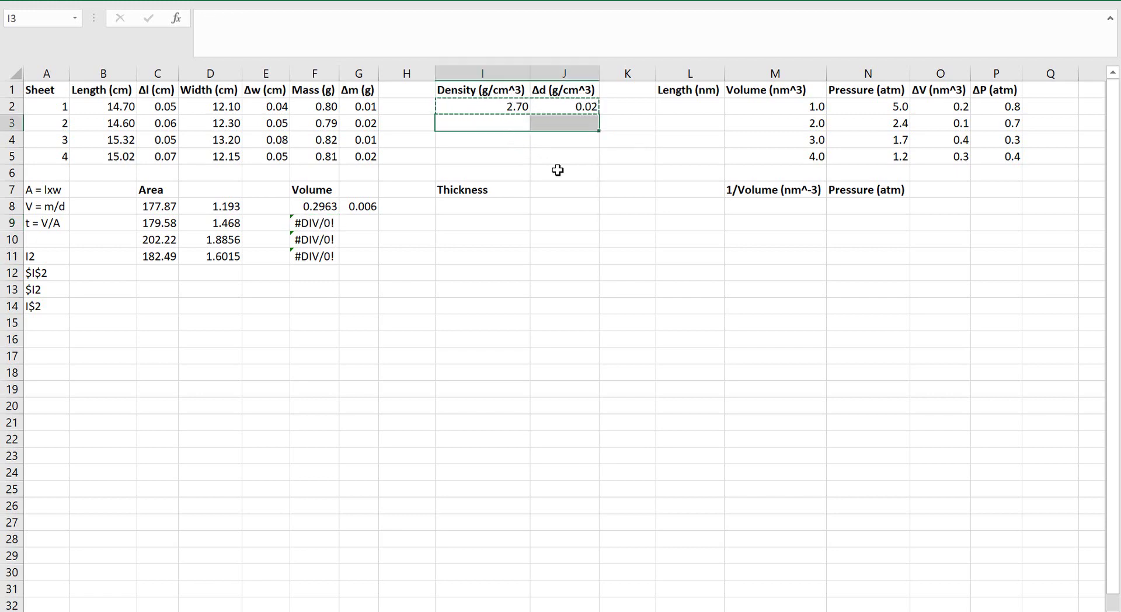
click(506, 106)
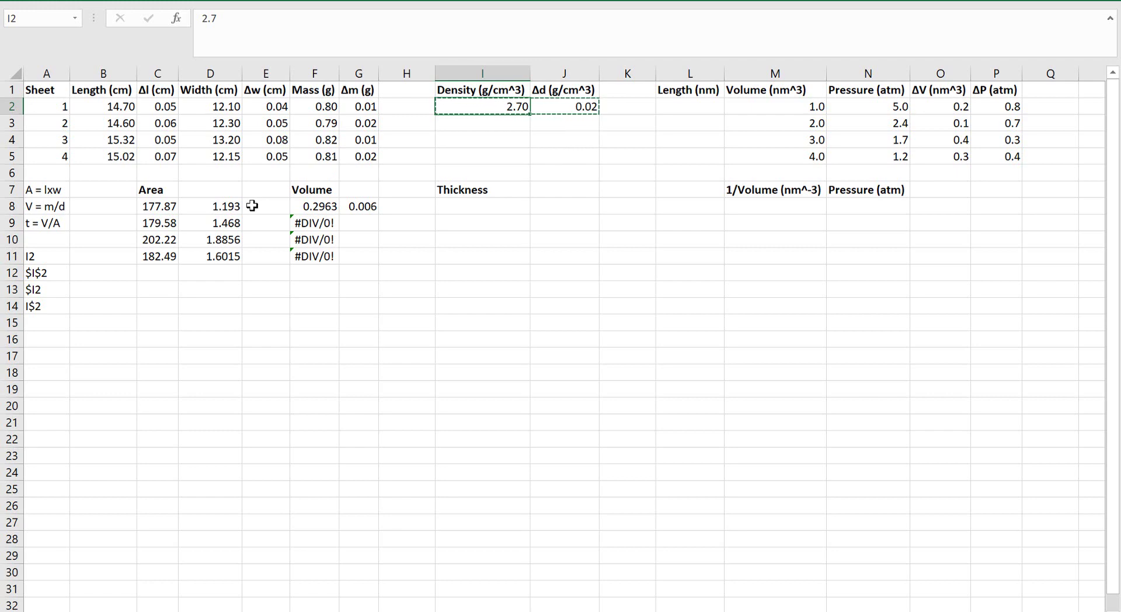
click(315, 206)
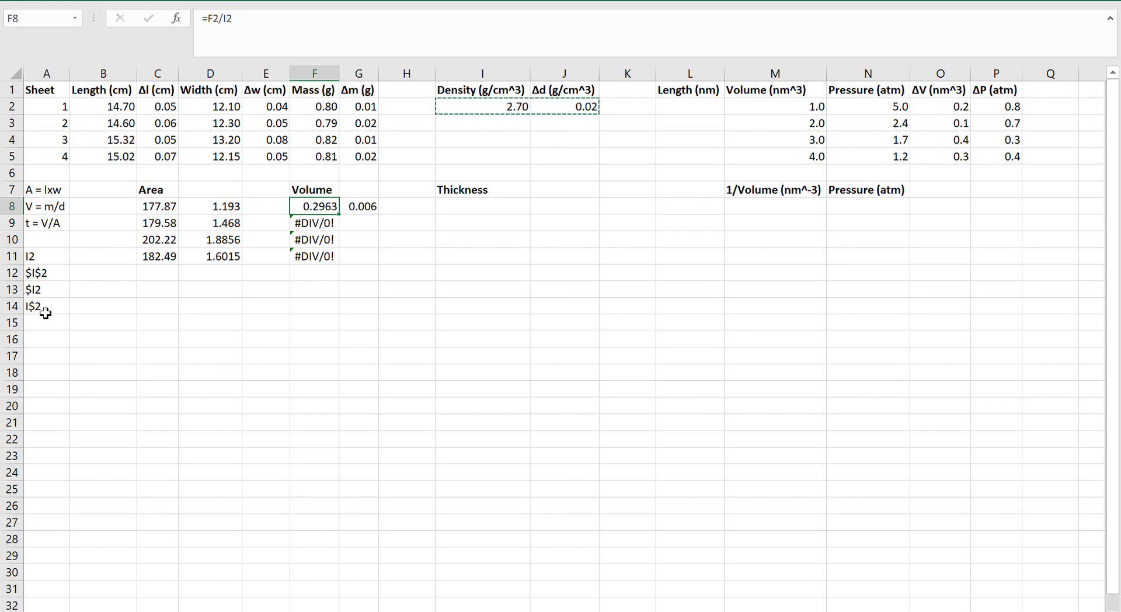
click(46, 257)
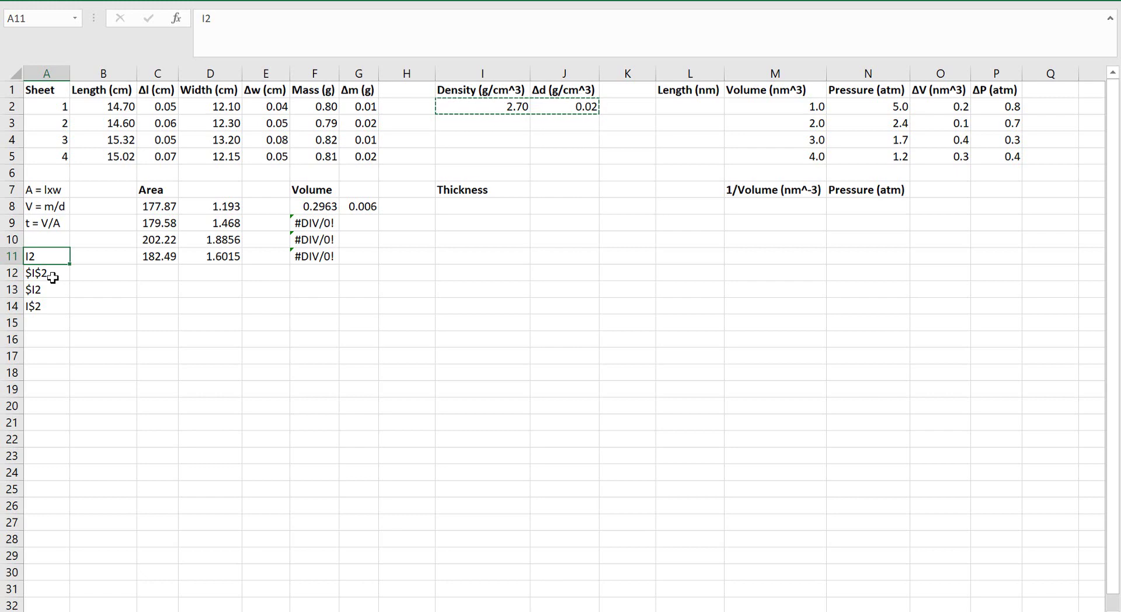
Step: Change the F8 Volume formula to =F2/$I$2 with an absolute density reference
click(323, 205)
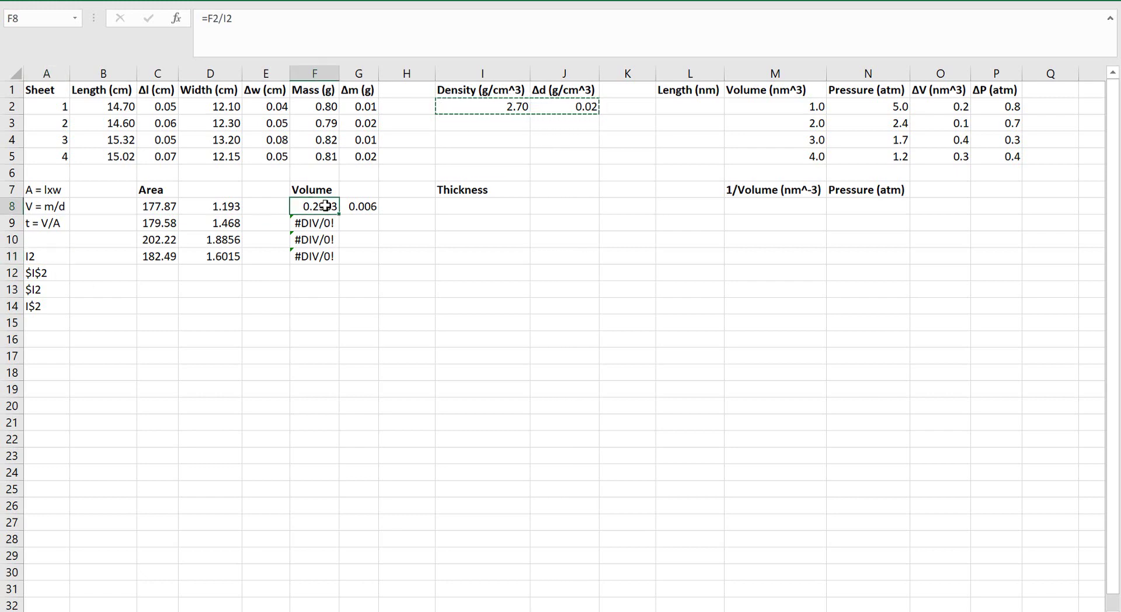
click(224, 20)
text($)
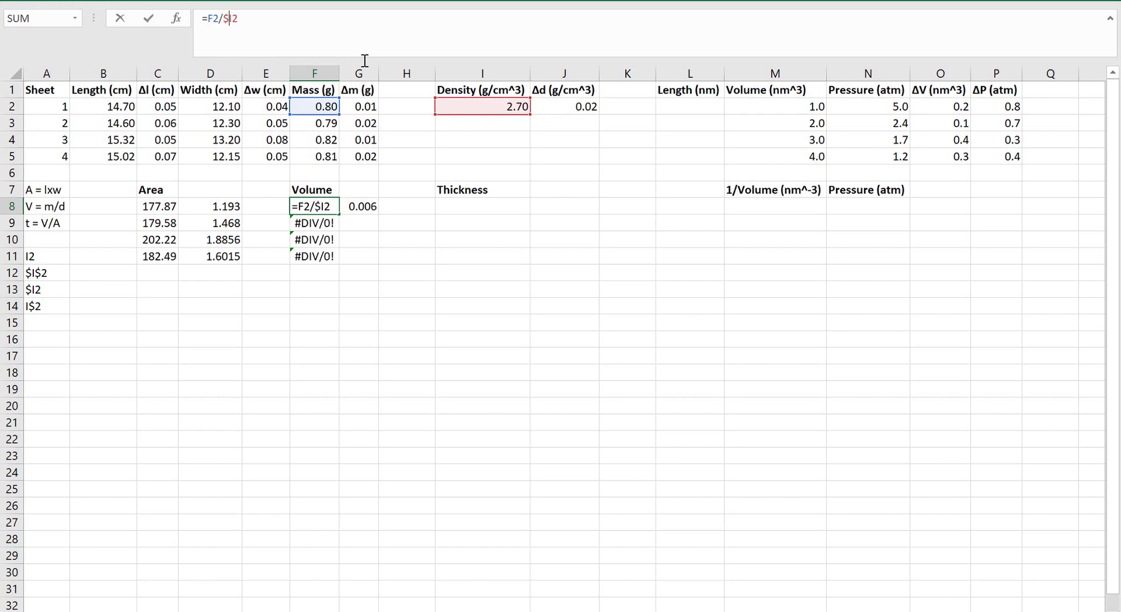
key(Right)
text($)
key(Return)
key(Up)
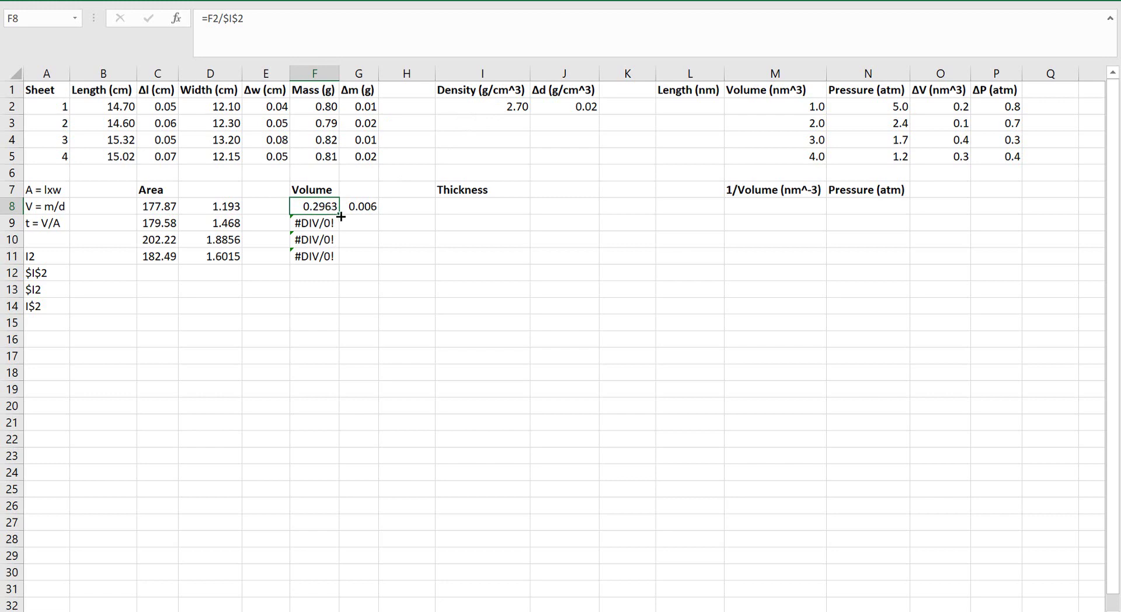
Step: Fill F8 down to F11, giving 0.29259, 0.3037 and 0.3 for sheets 2–4
drag(341, 216, 340, 261)
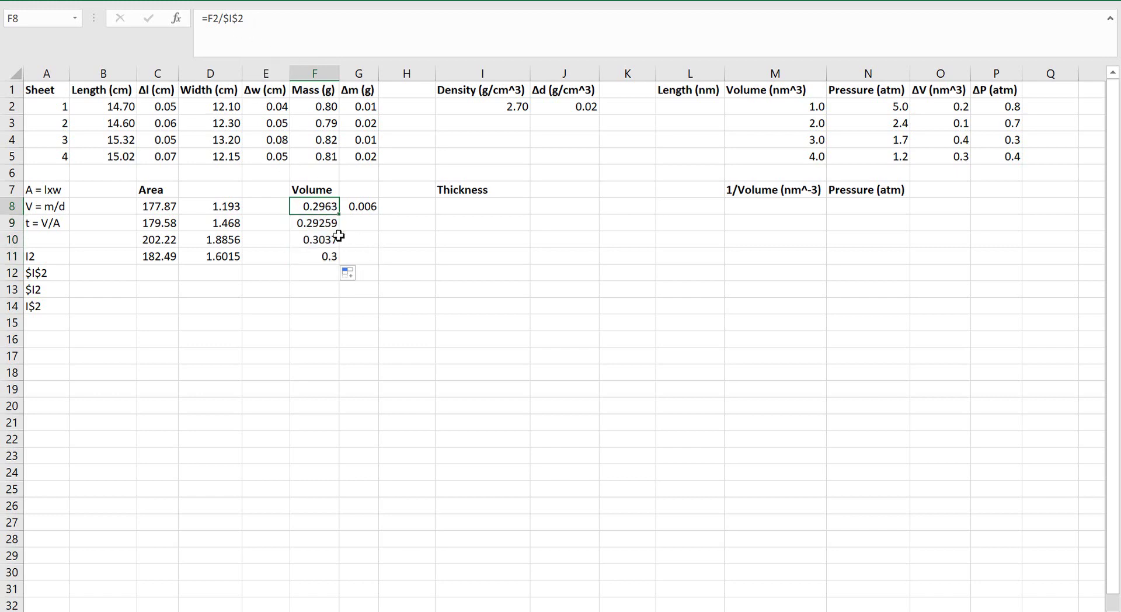
click(327, 224)
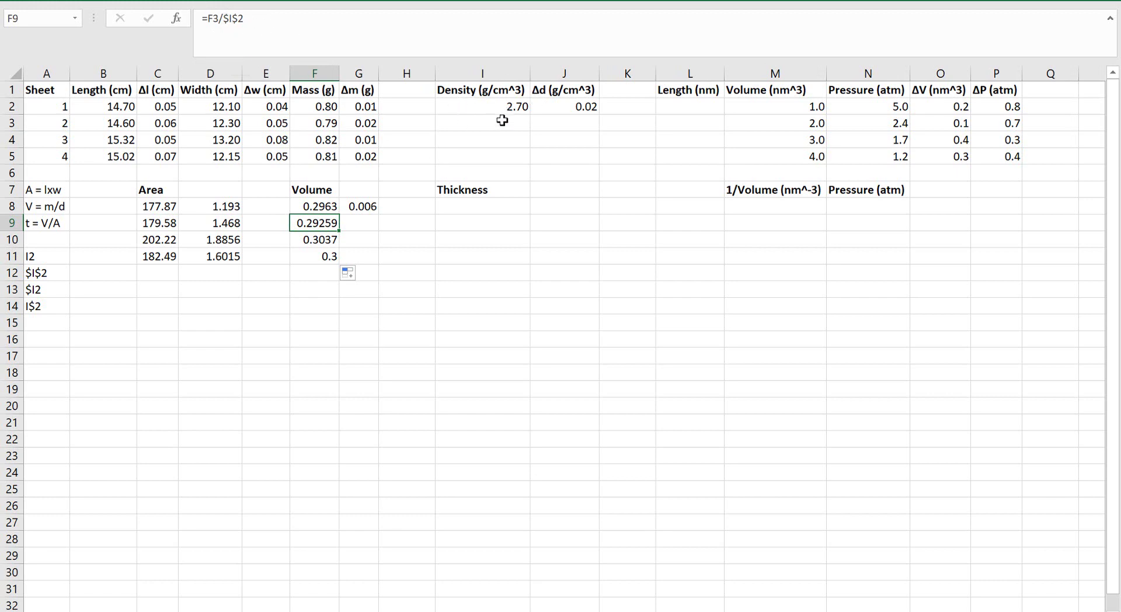
click(327, 239)
click(323, 254)
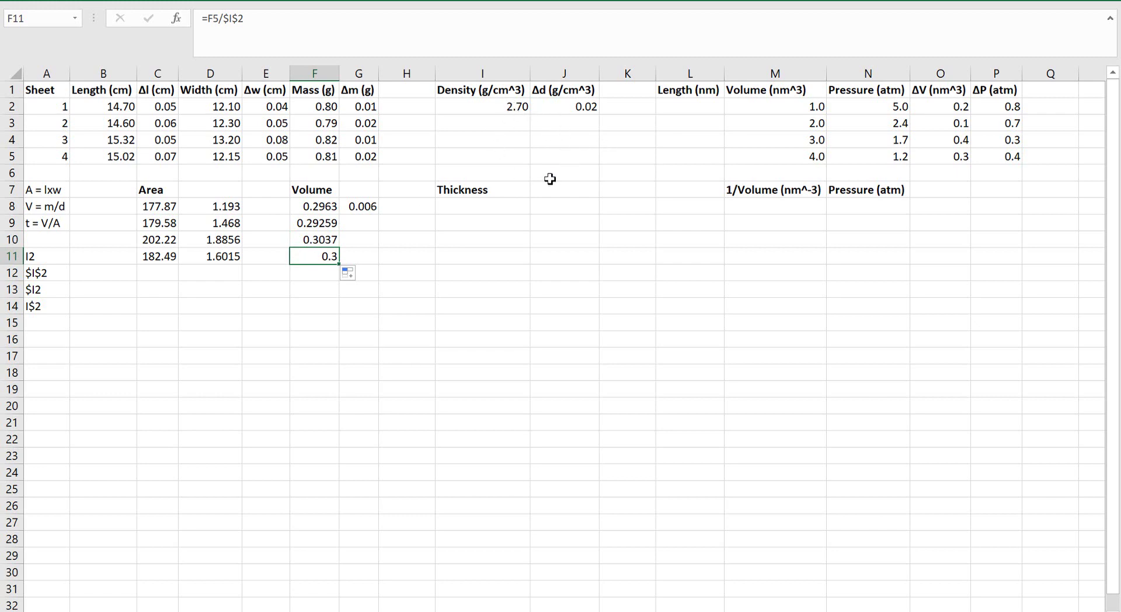
Step: Make G8 use $J$2 and $I$2, then fill it to G11 (0.006, 0.01, 0.006, 0.01)
click(371, 205)
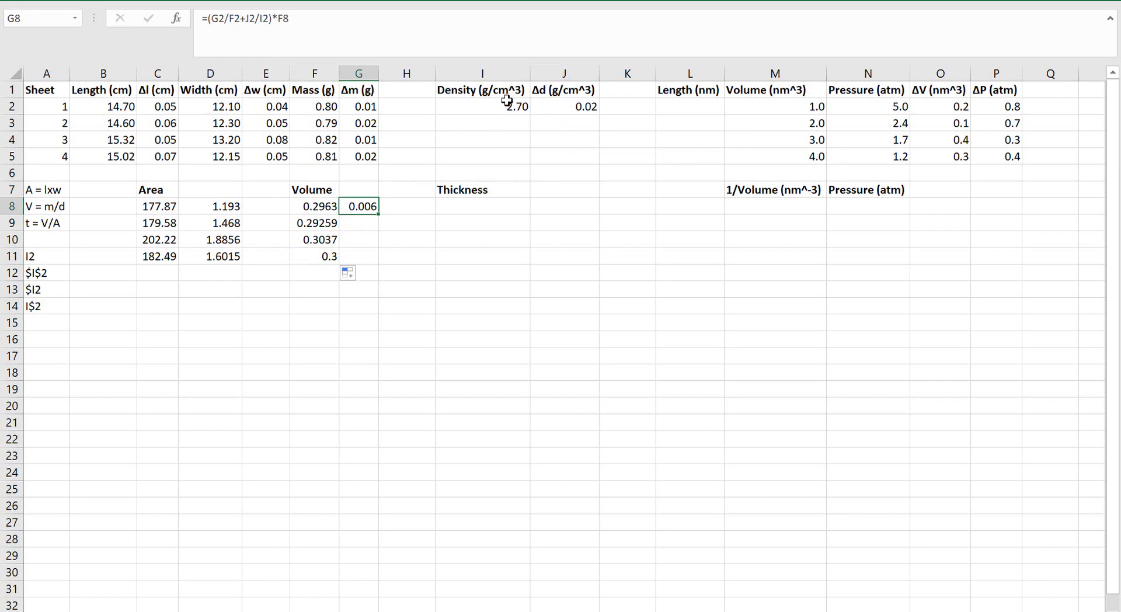
click(246, 18)
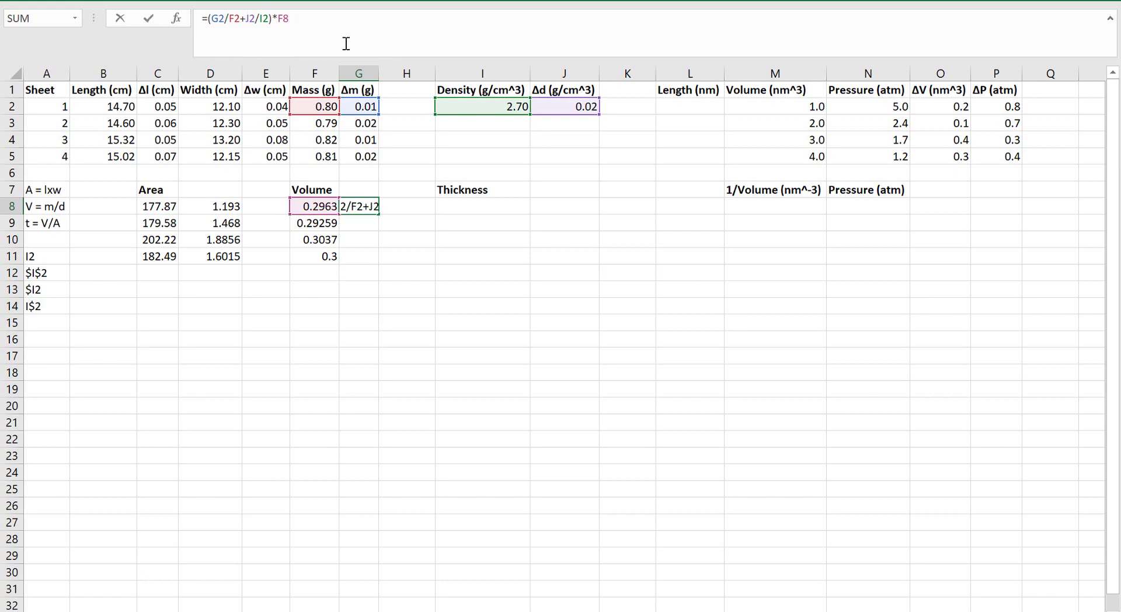
key(F4)
text($J$)
key(Right)
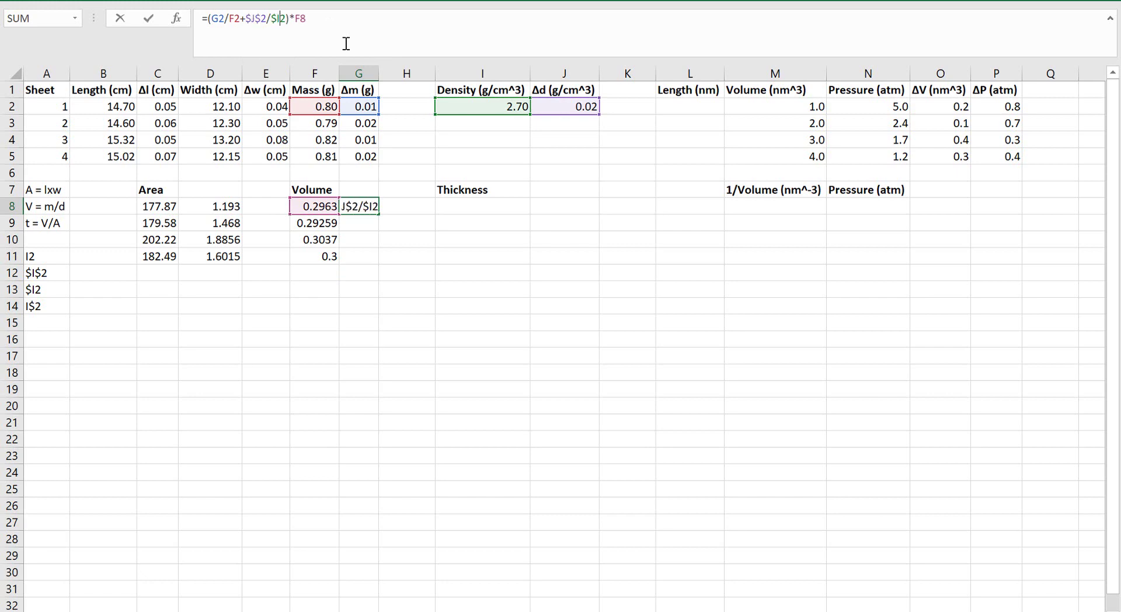
text($)
key(Return)
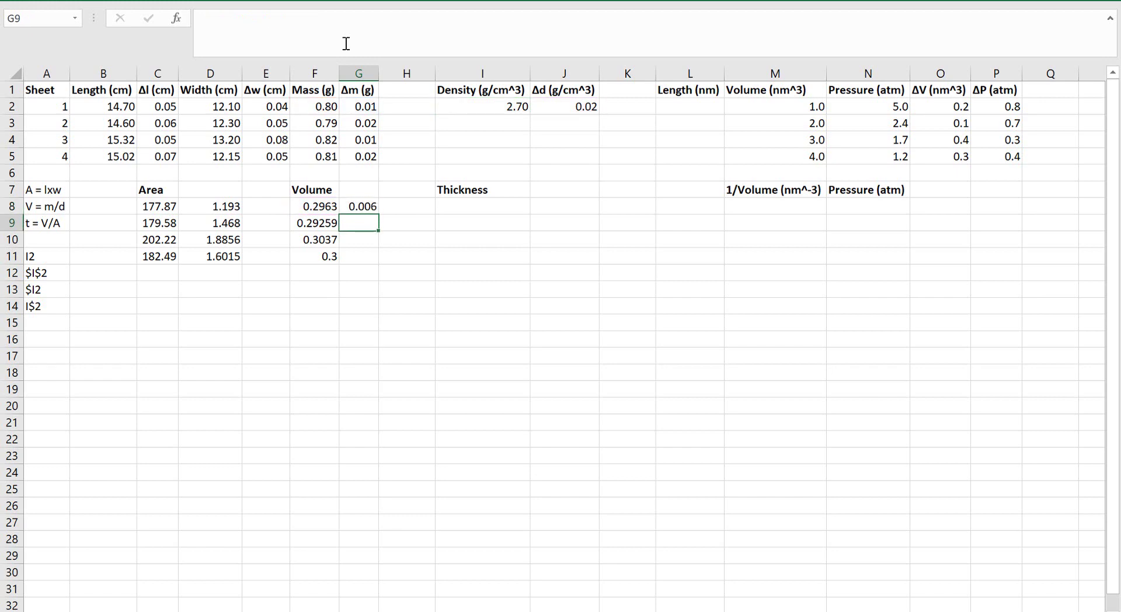
click(370, 206)
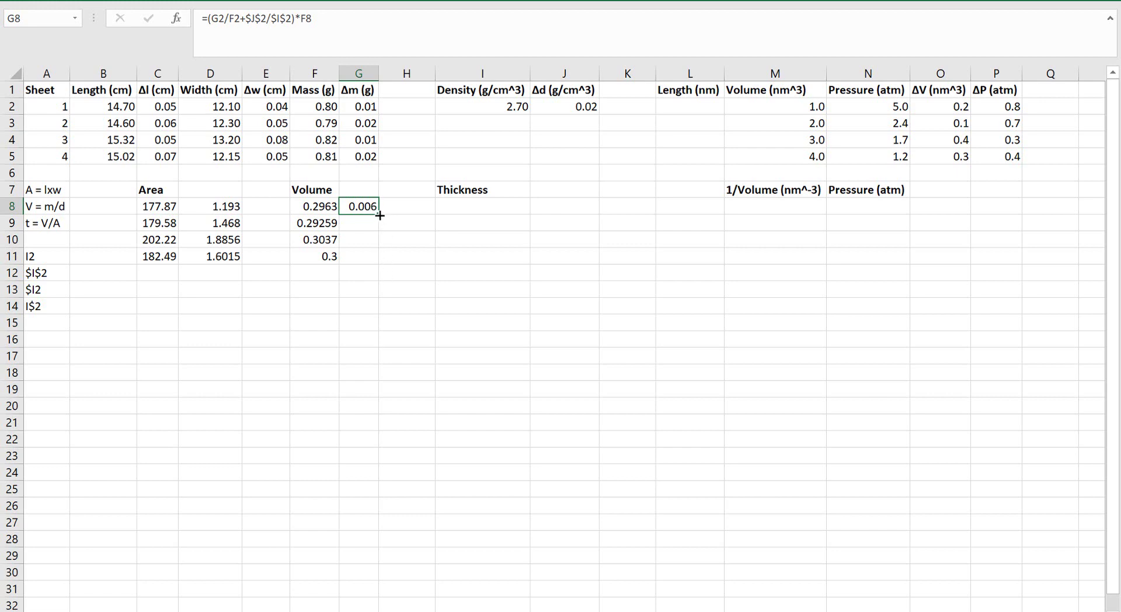
double_click(380, 215)
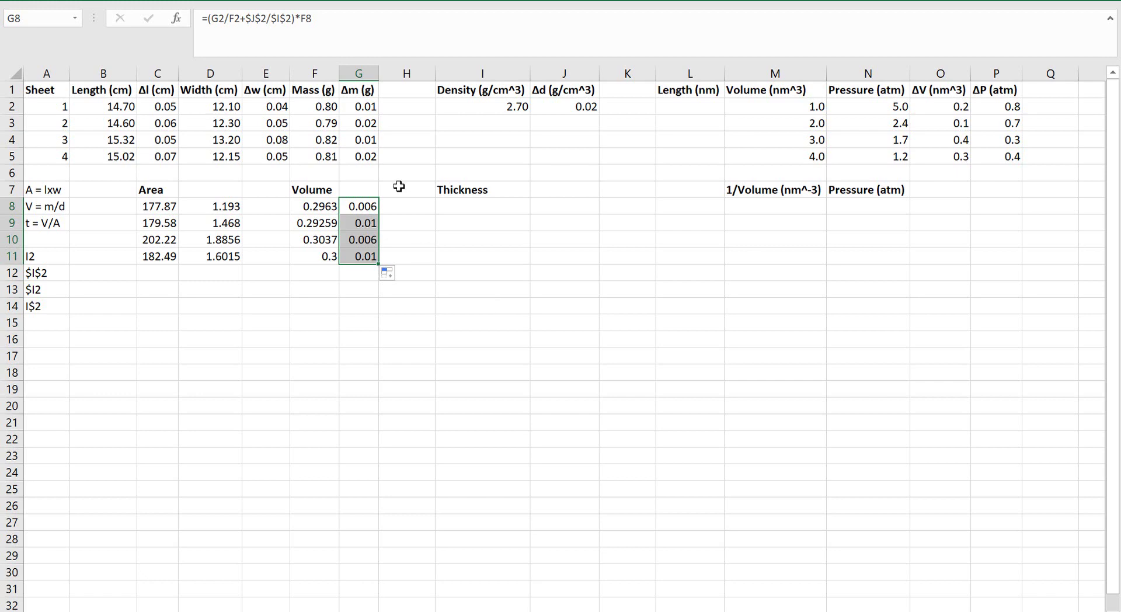
Step: Enter 0.63 as sheet 3's mass in F4, so its volume becomes 0.23333 ± 0.005
click(329, 140)
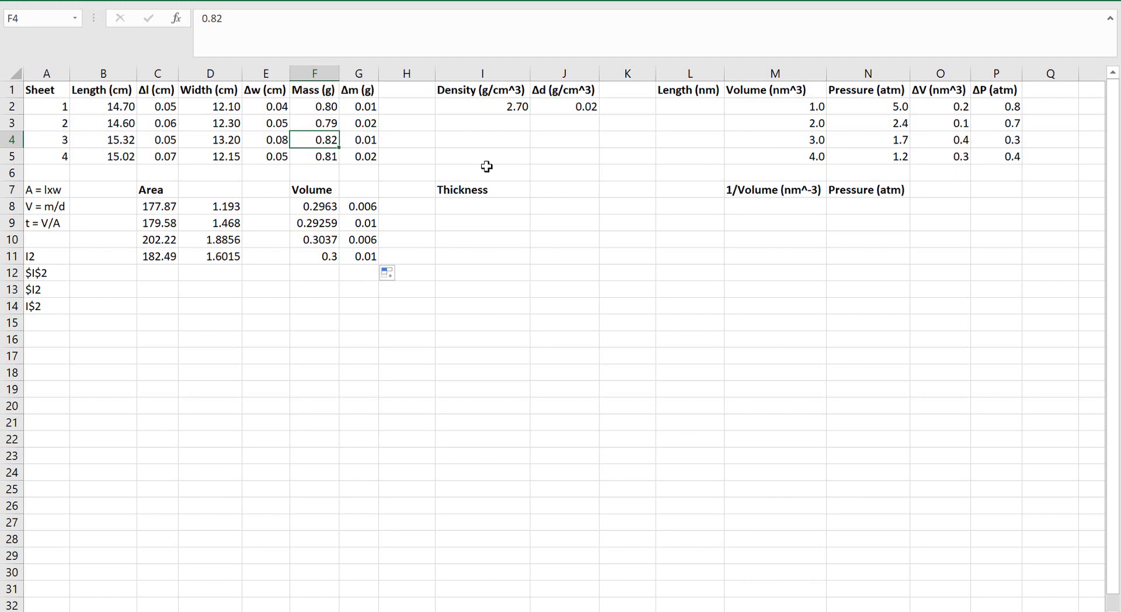
text(0.63)
key(Return)
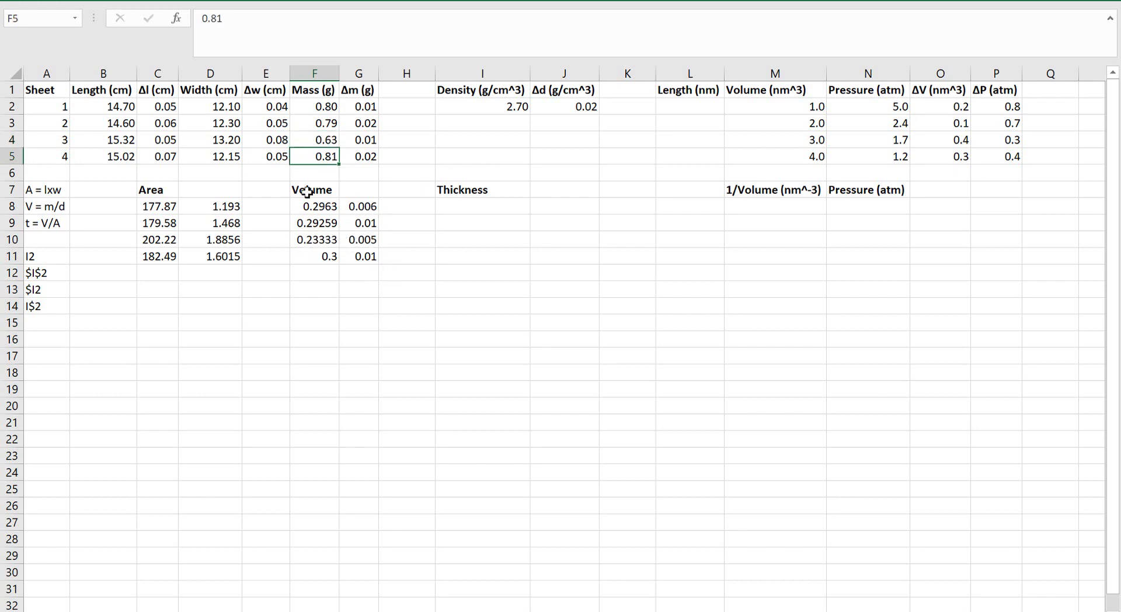
click(320, 236)
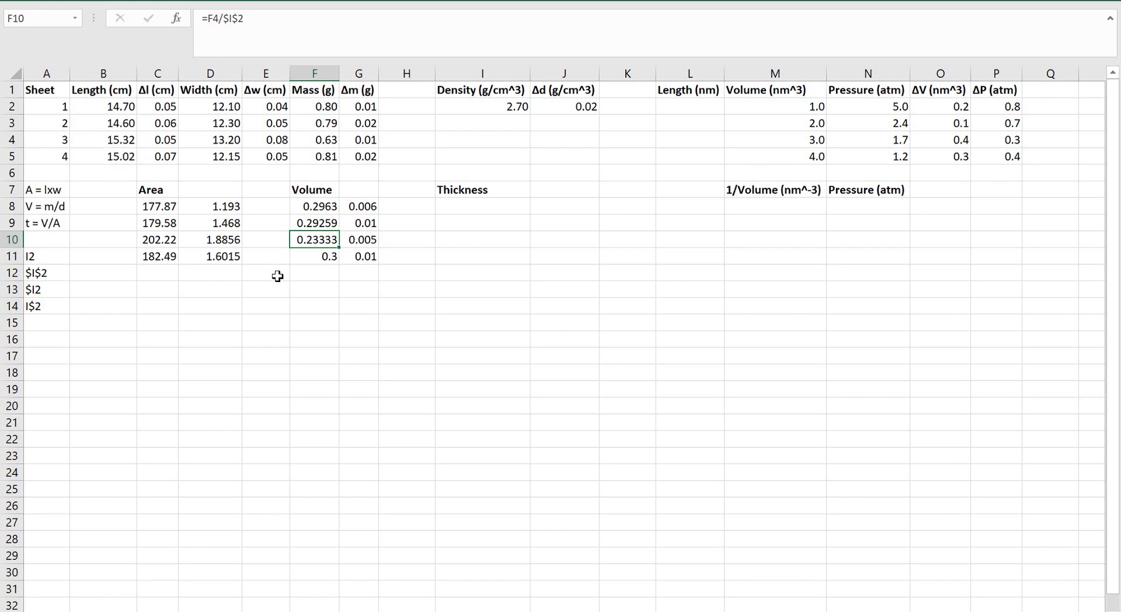
click(468, 207)
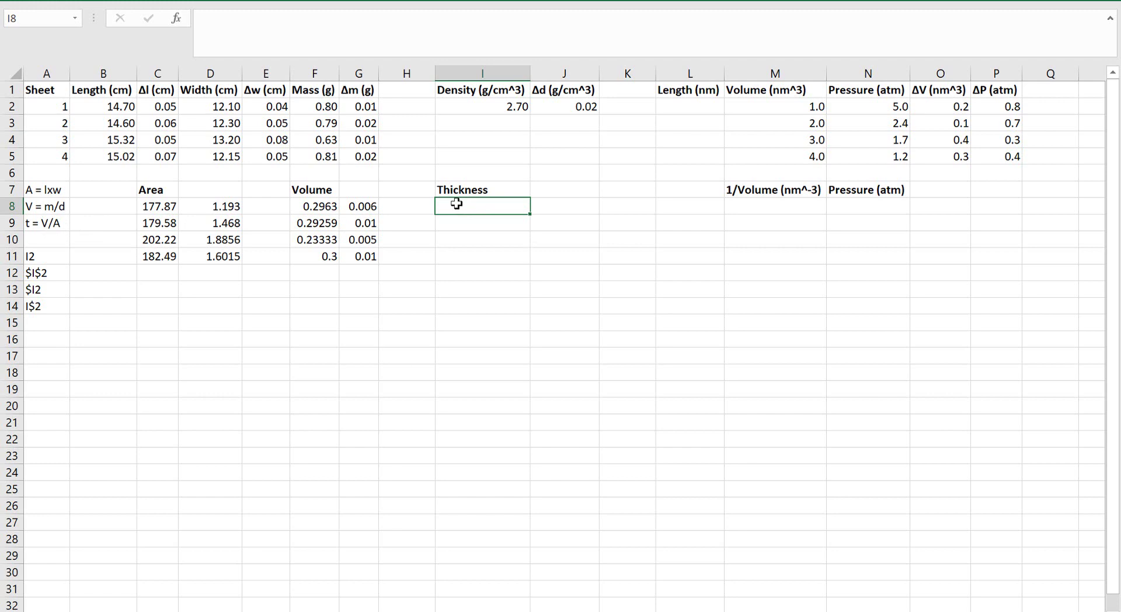
Step: Clear the stray '= entry from the Thickness cell I8
text(')
text(=)
click(315, 207)
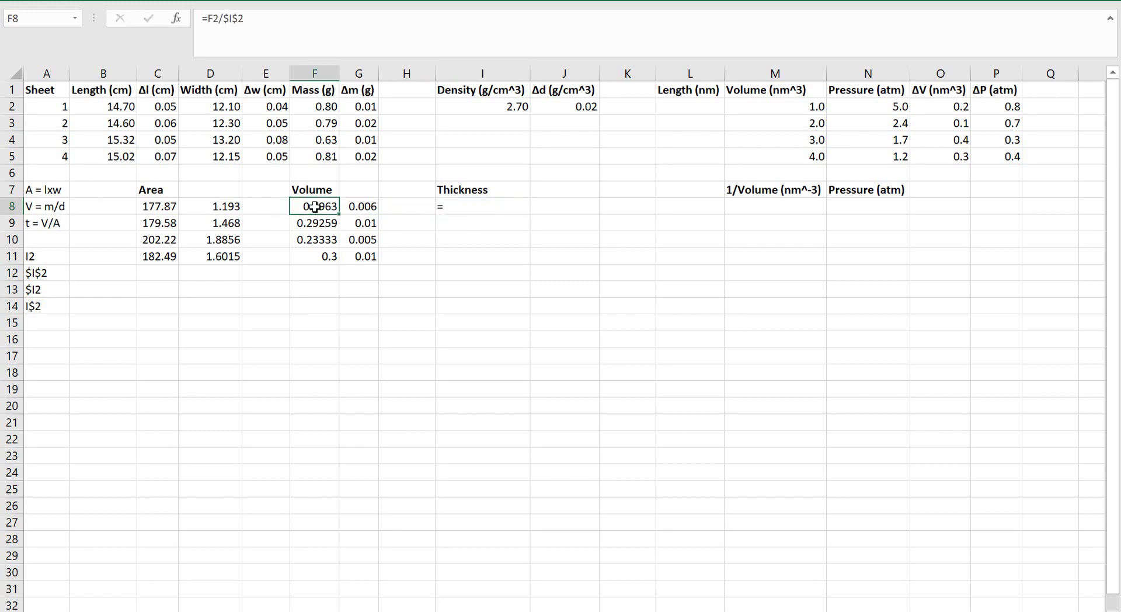
click(475, 207)
click(280, 25)
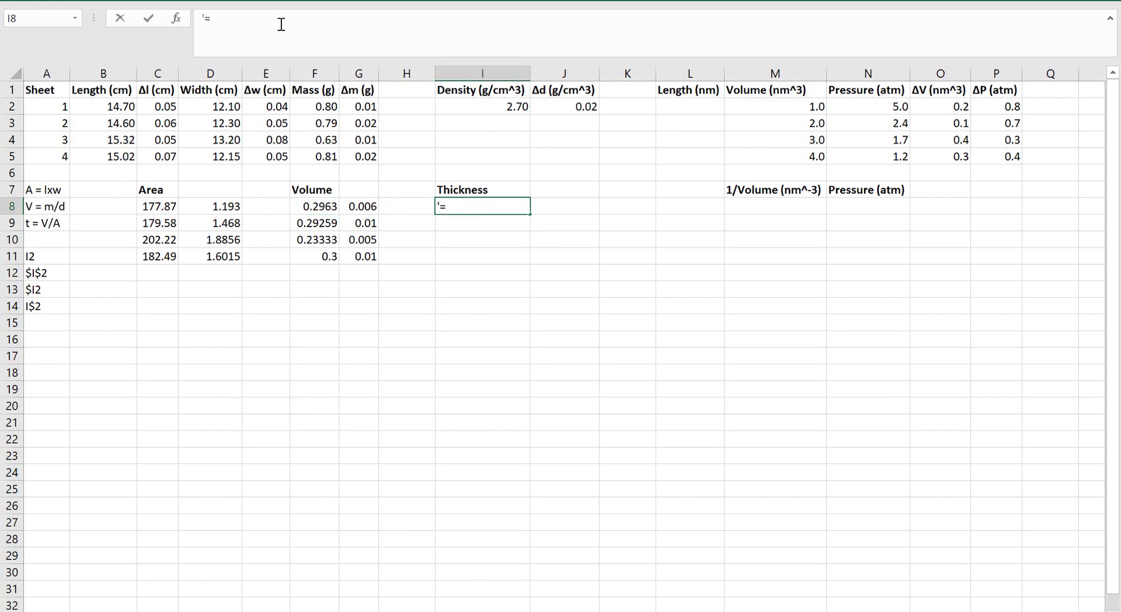
click(312, 206)
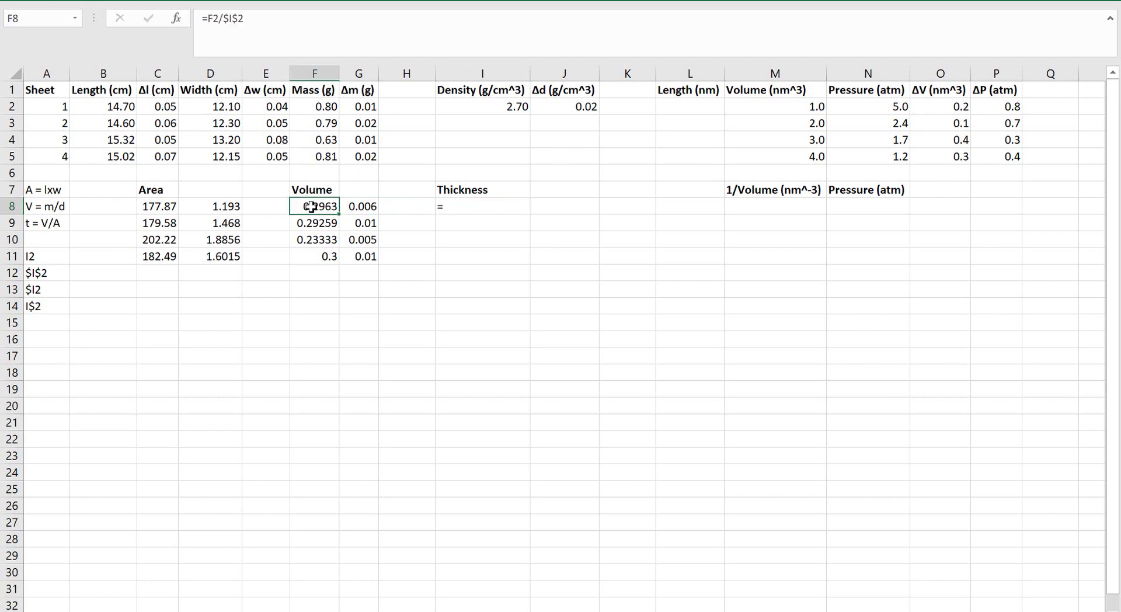
click(467, 206)
click(240, 31)
key(BackSpace)
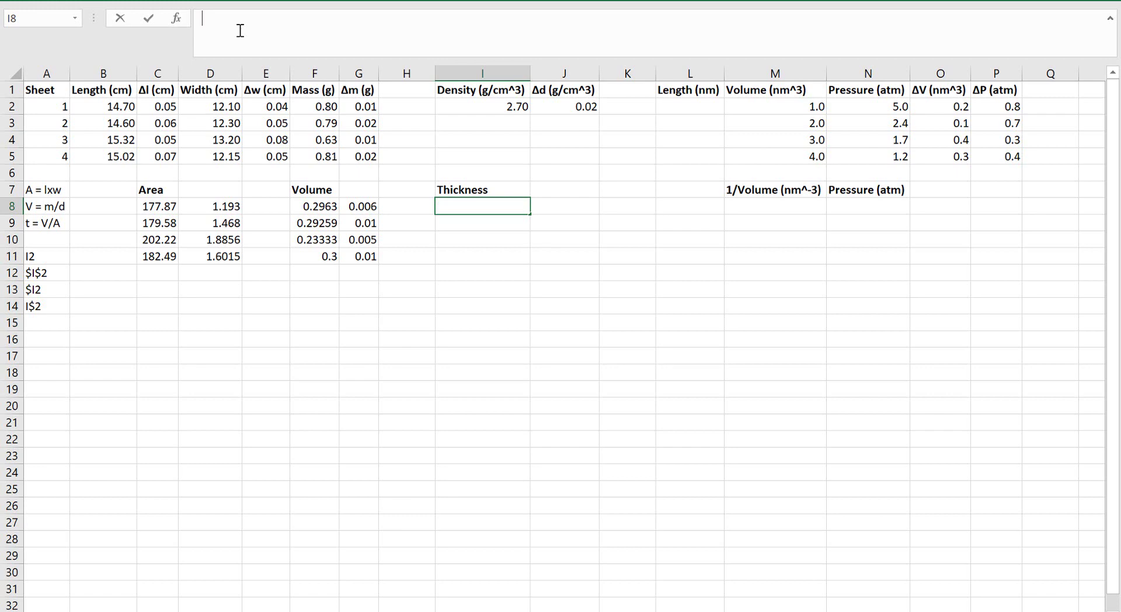
Step: Enter =F8/C8 in I8, giving a thickness of 0.001665803
text(=)
click(328, 211)
text(/)
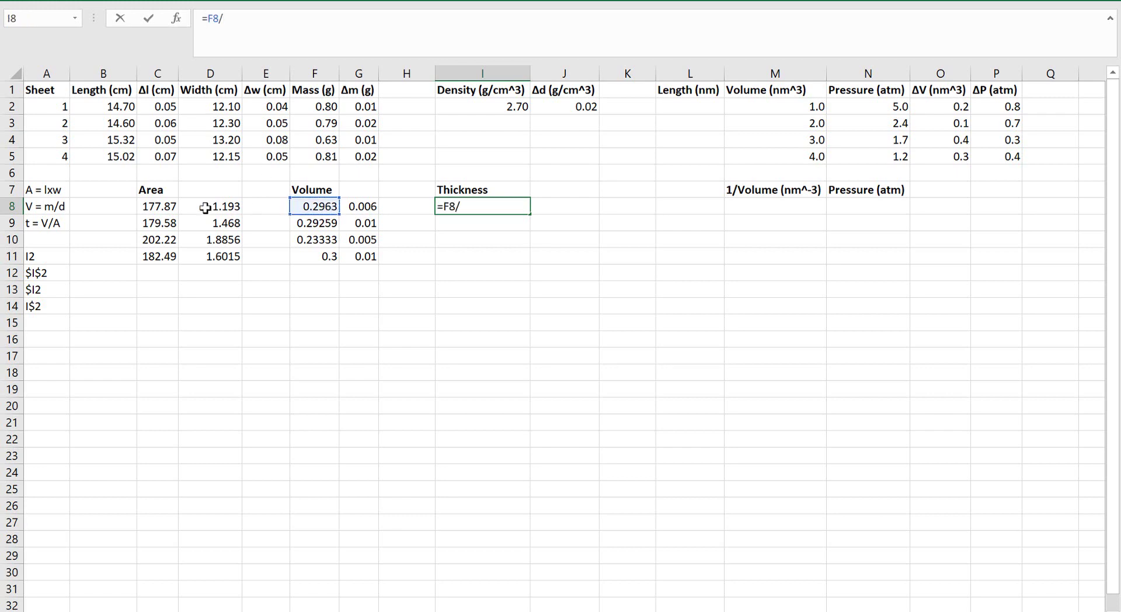
click(167, 206)
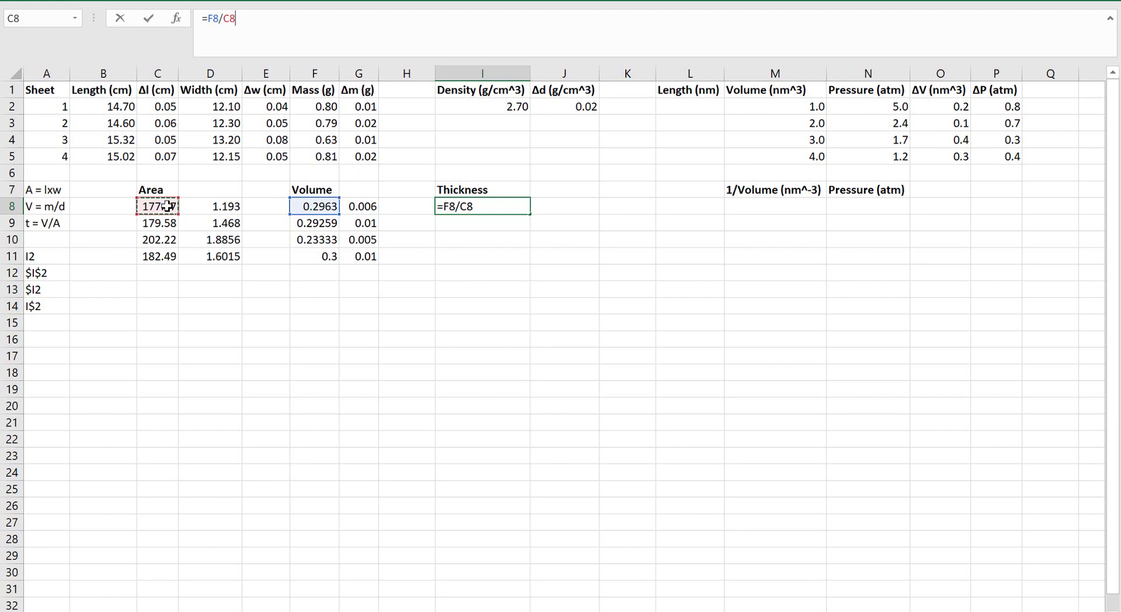
key(Return)
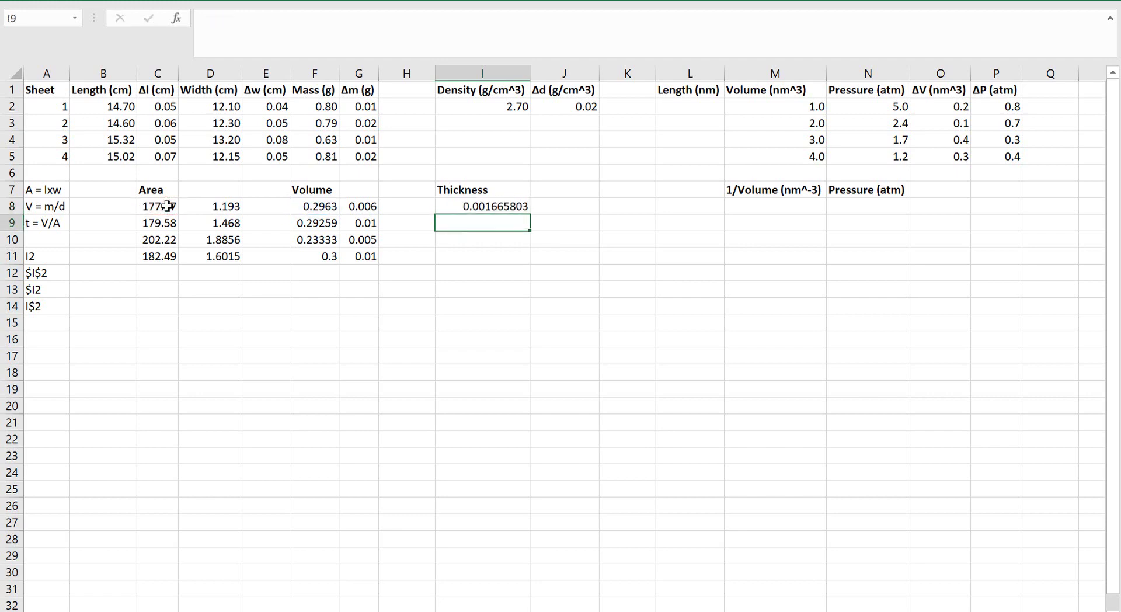
key(Up)
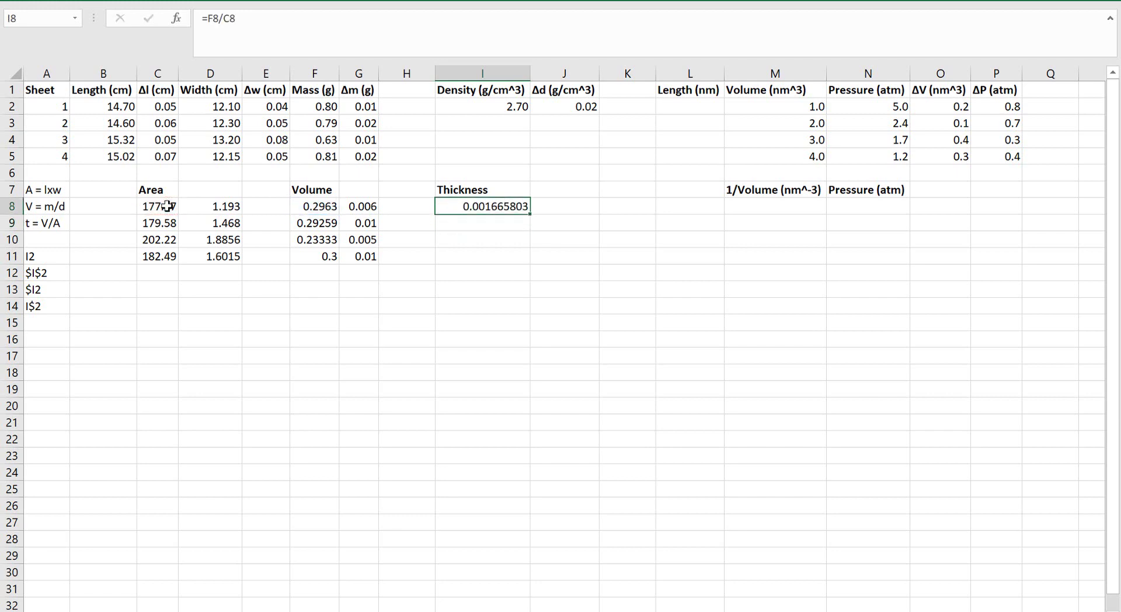
Step: Enter the relative uncertainty sum (G8/F8+D8/C8) in J8
key(Right)
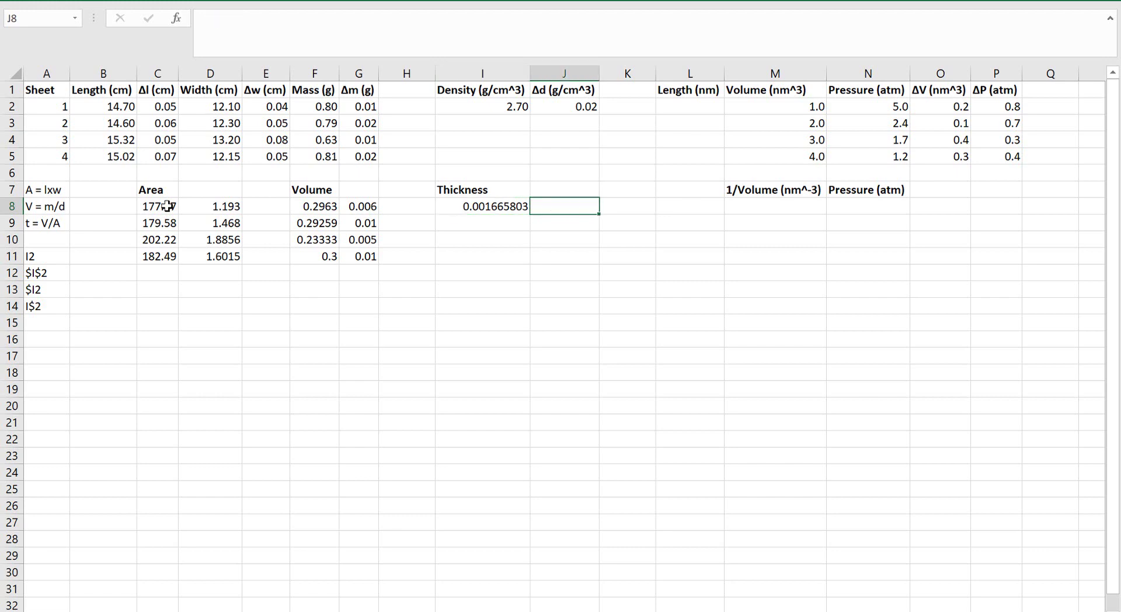
text(=)
click(374, 207)
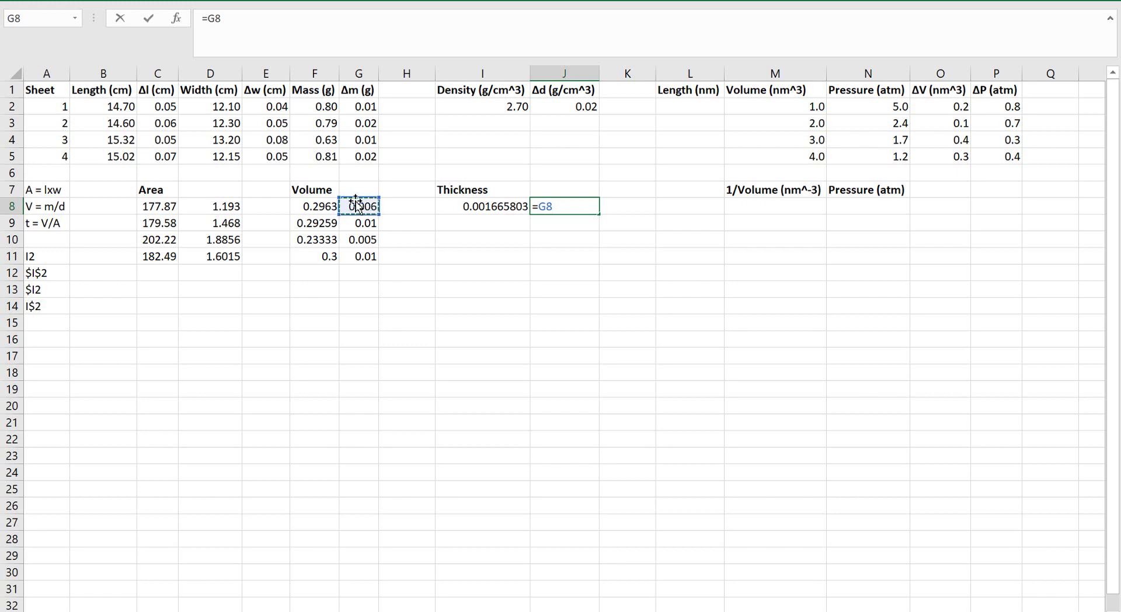
text(/)
click(325, 206)
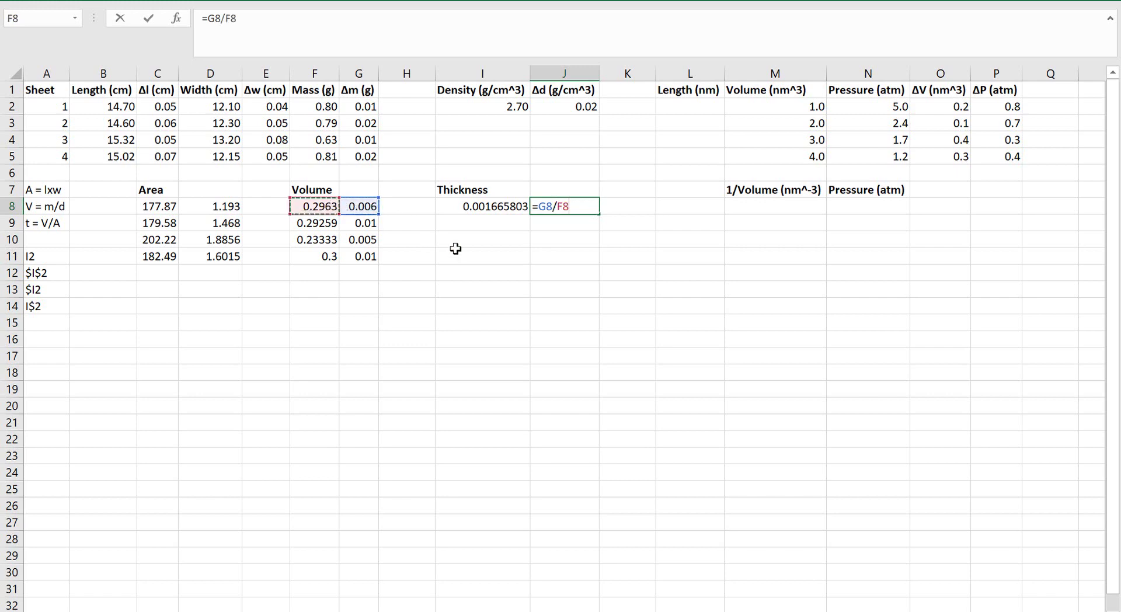
text(+)
click(213, 206)
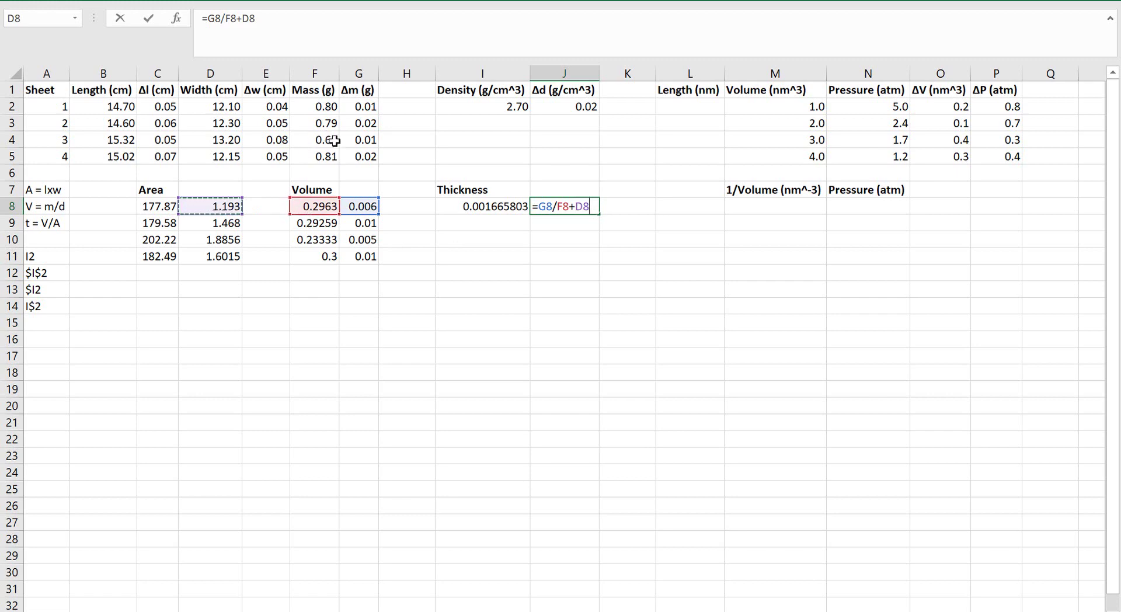
text(/)
click(157, 209)
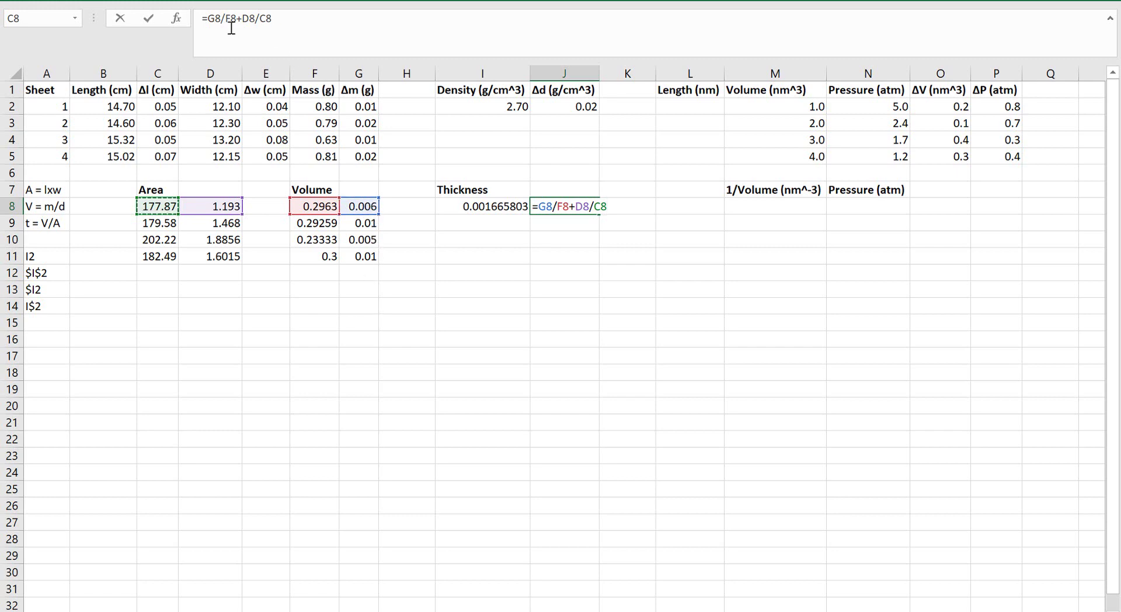
click(207, 19)
text(()
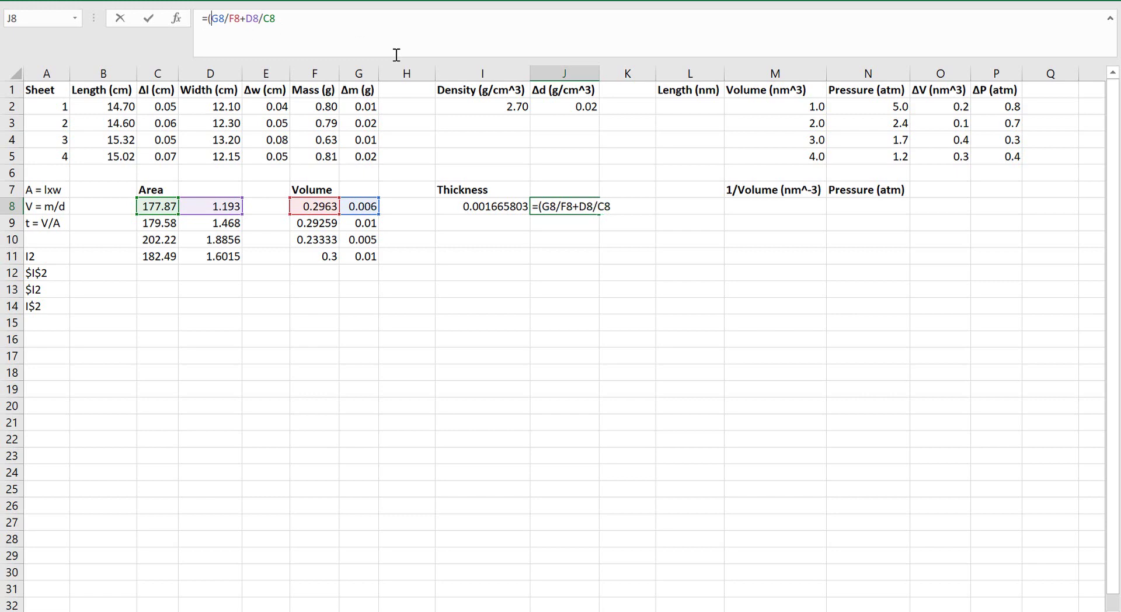
key(End)
text())
click(505, 206)
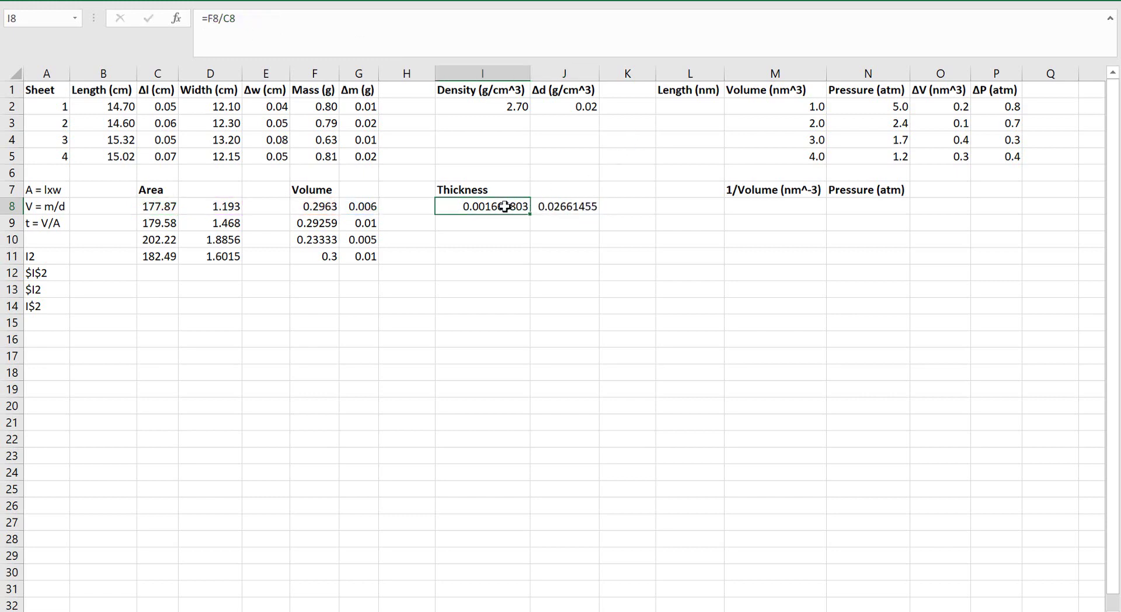
Step: Multiply J8 by I8 to get =(G8/F8+D8/C8)*I8, then extend I8:J8 to row 11
click(570, 206)
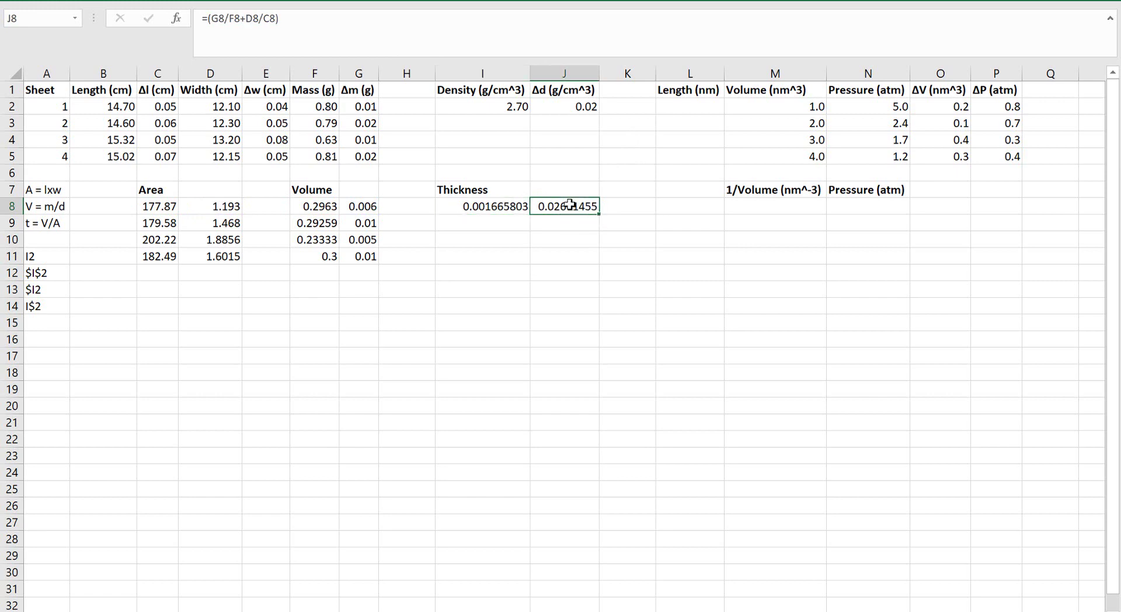
click(351, 32)
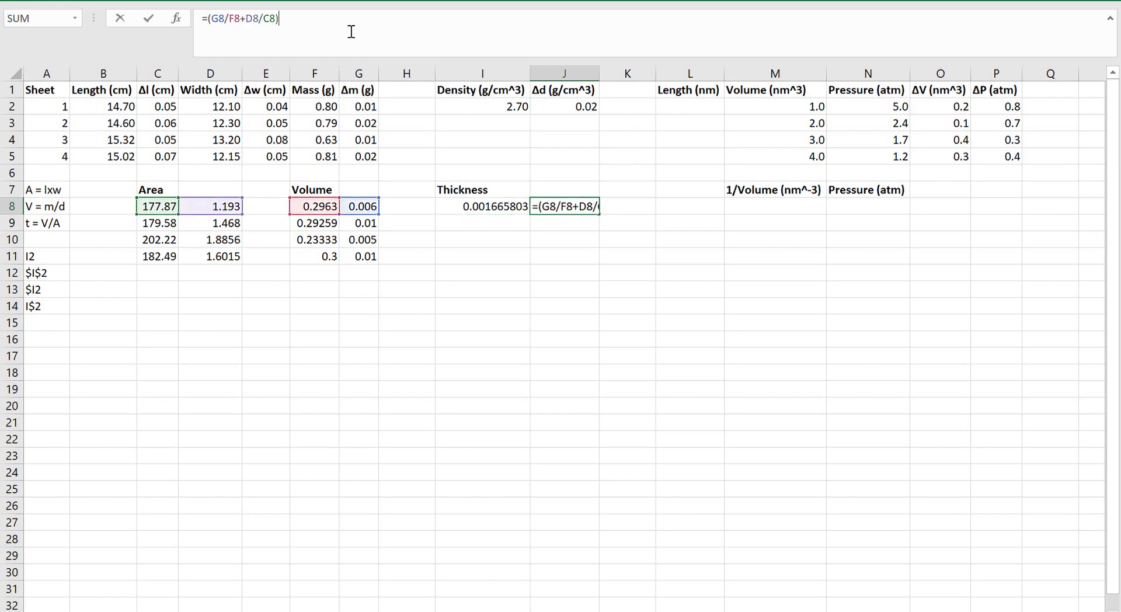
text(*)
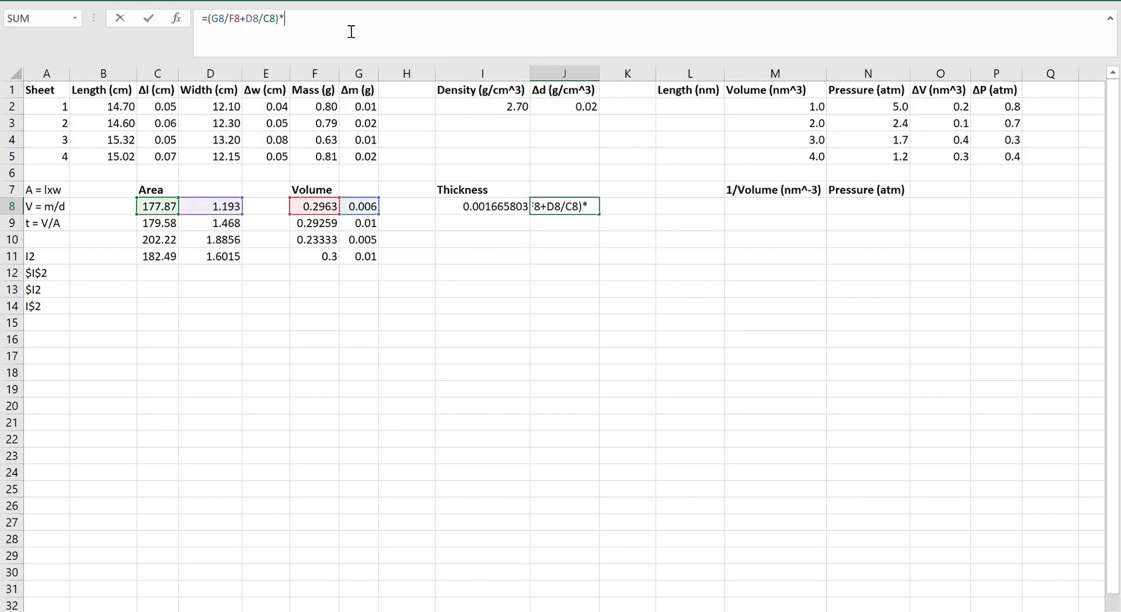
click(484, 208)
key(Return)
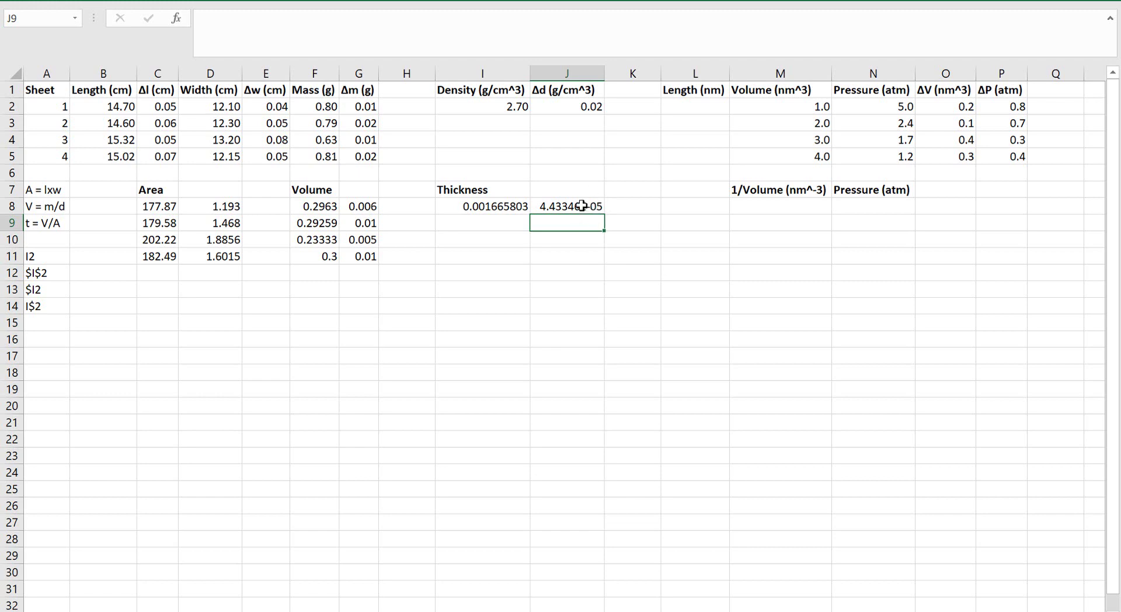
drag(521, 206, 605, 266)
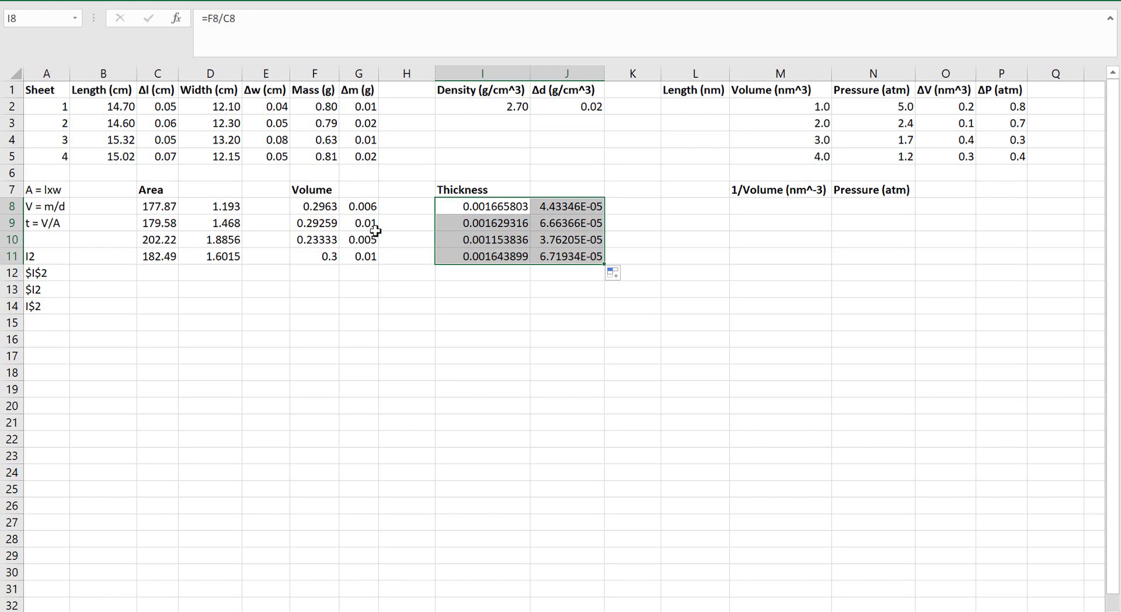
click(167, 206)
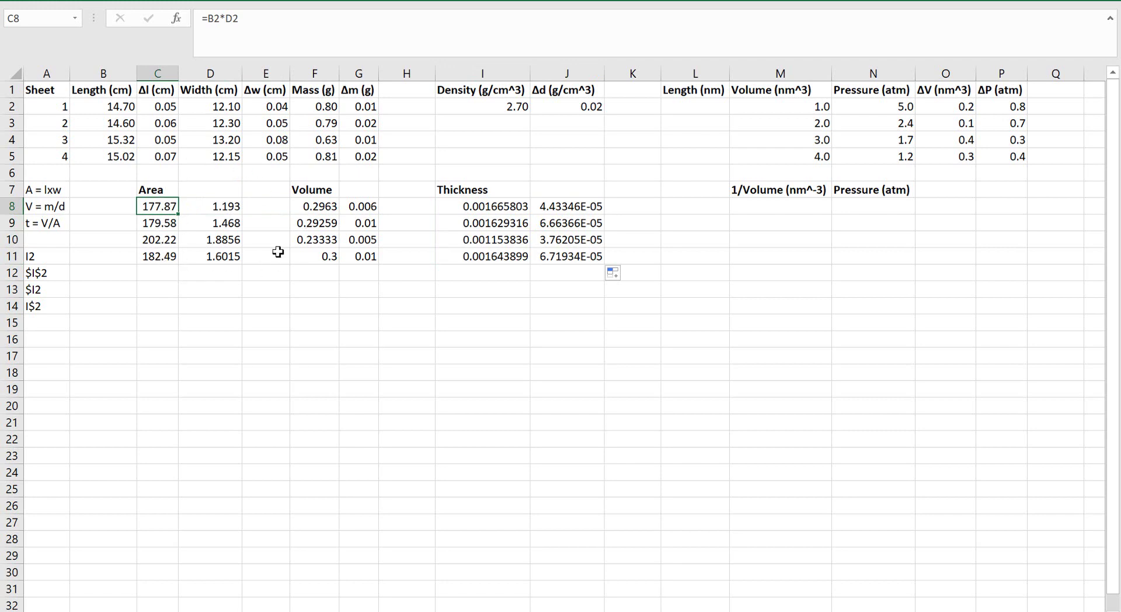
shift+click(210, 260)
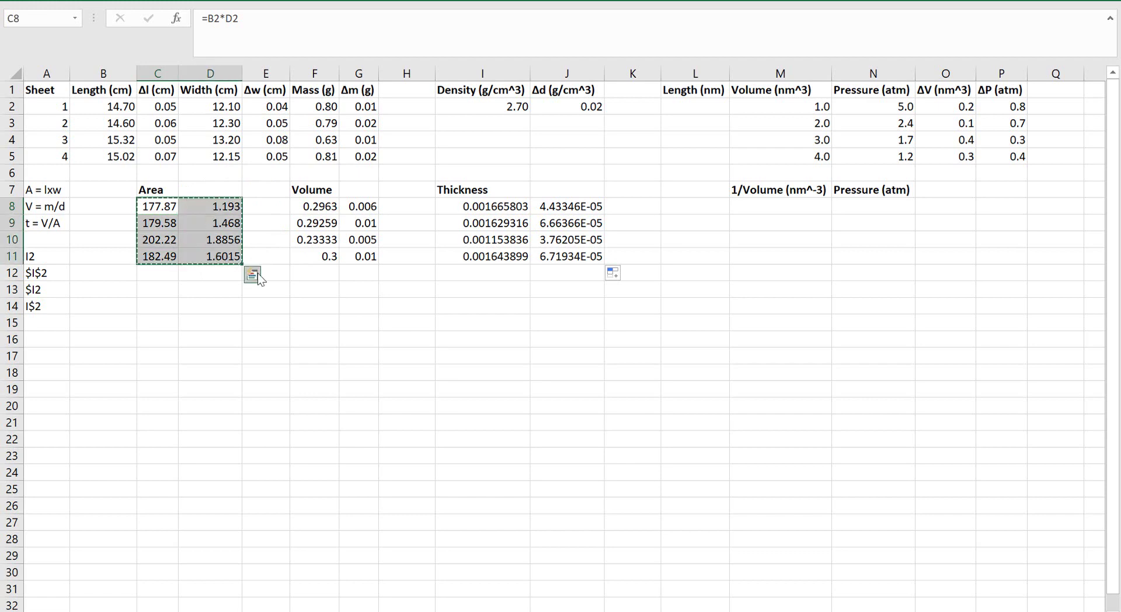
click(599, 445)
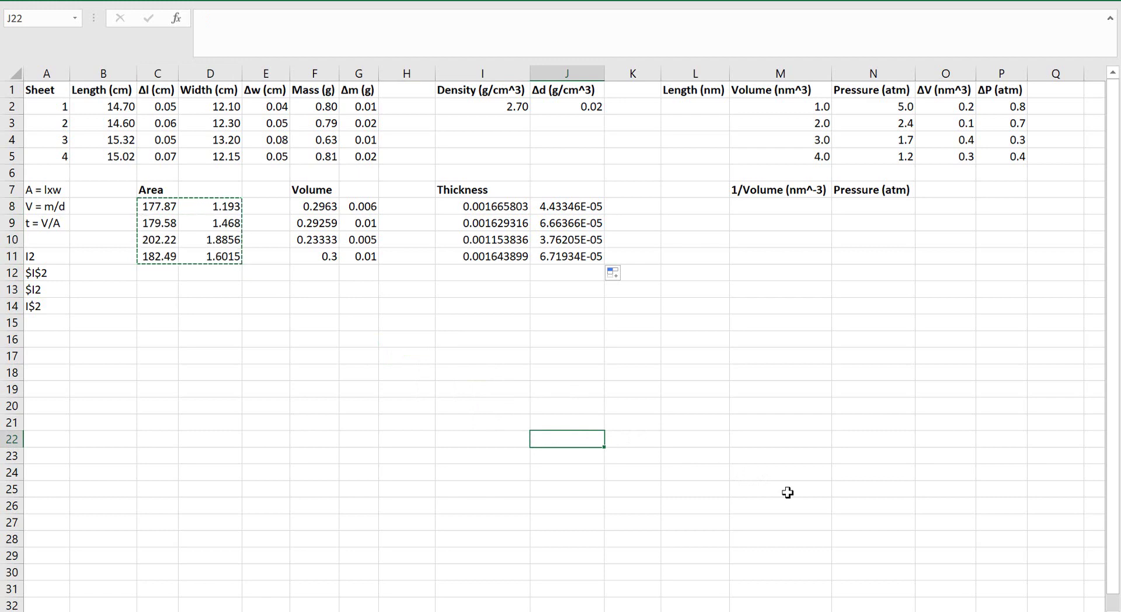
text(0	#DIV/0! 0	#DIV/0! 0	#DIV/0! 0	#DIV/0!)
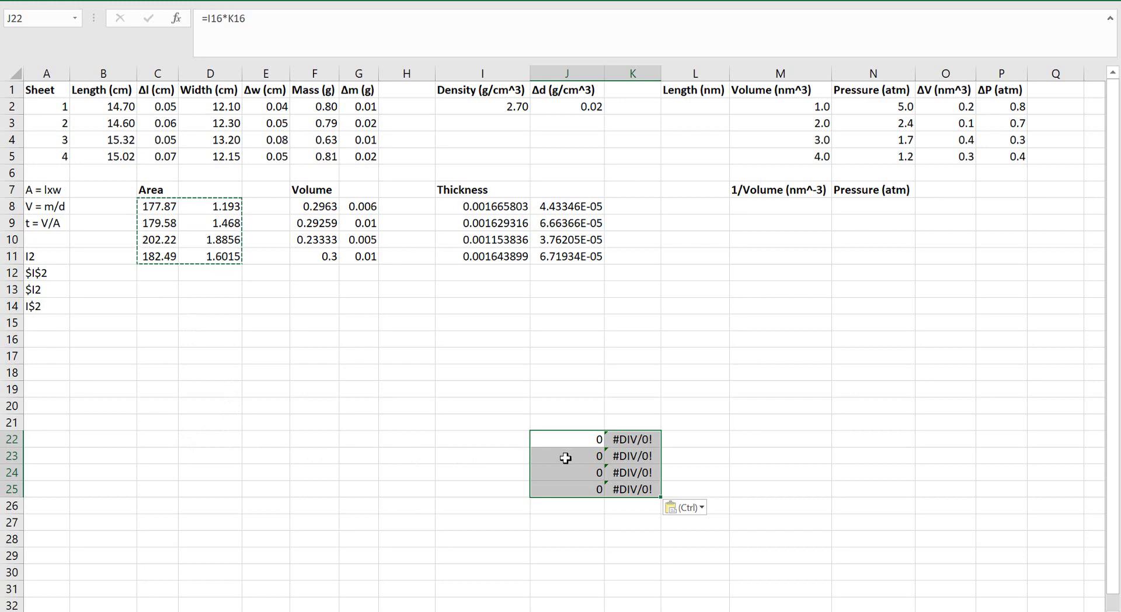
click(169, 204)
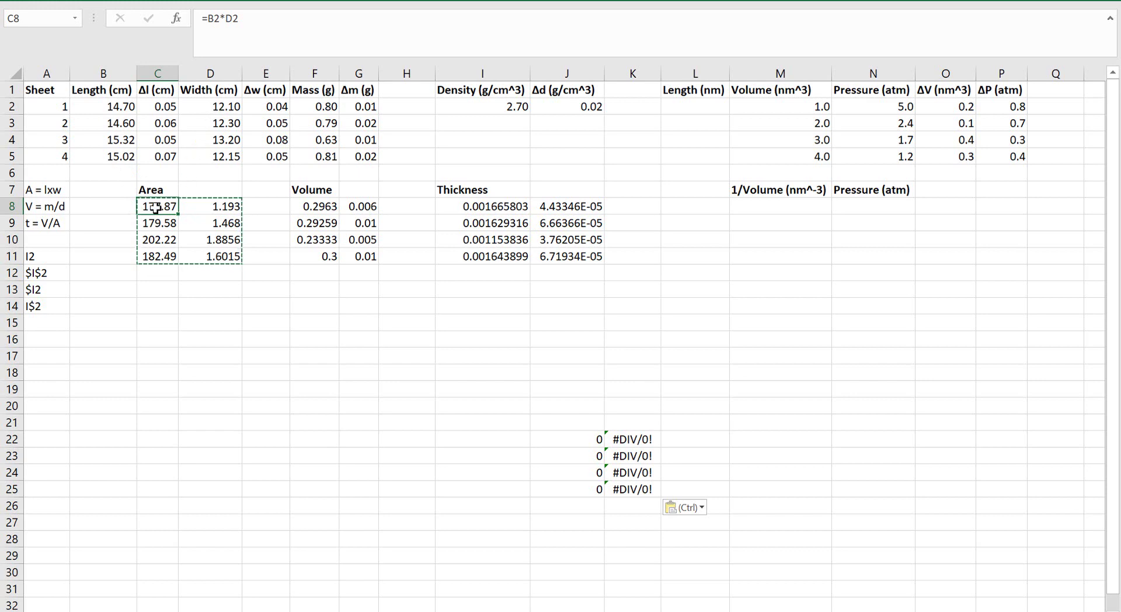
click(589, 439)
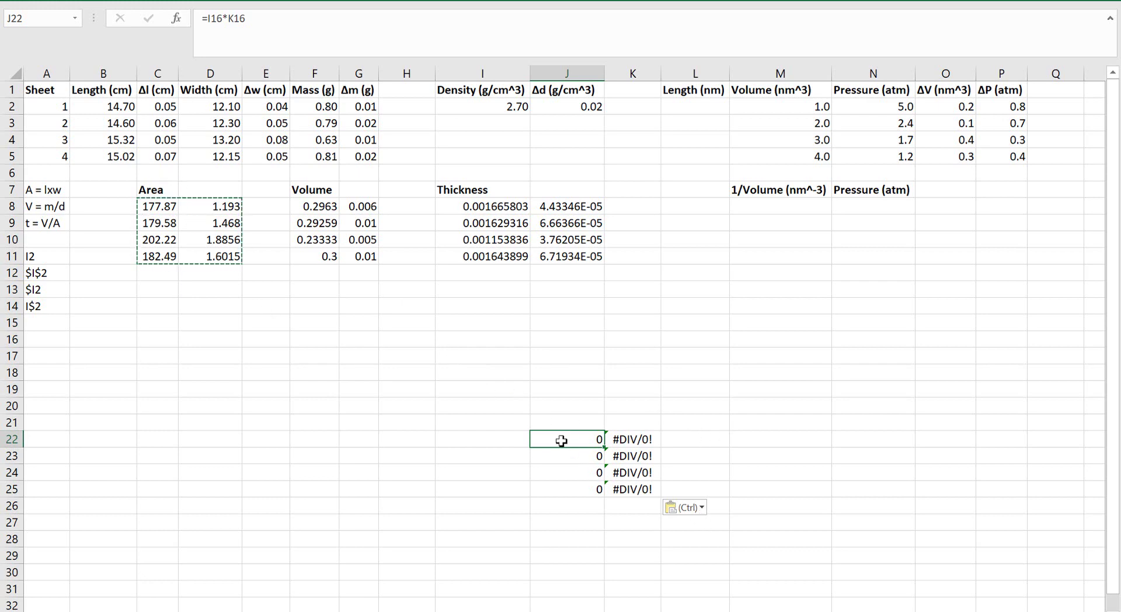
drag(534, 406, 652, 513)
Step: Clear the test values and paste the area block into I21:J24 as values only
key(Delete)
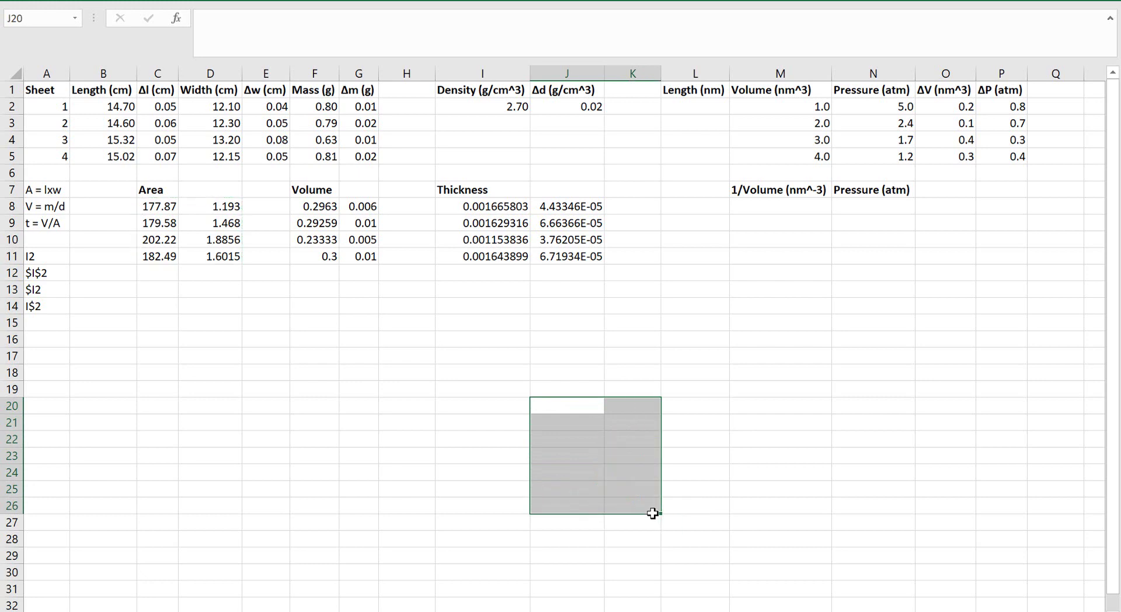
drag(163, 208, 210, 254)
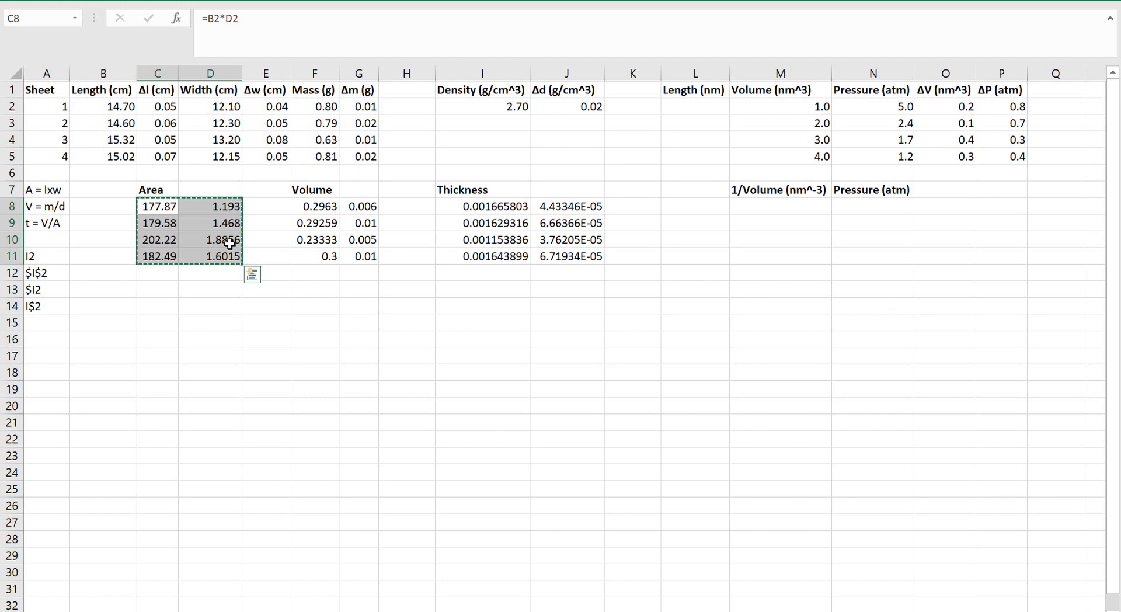
click(497, 422)
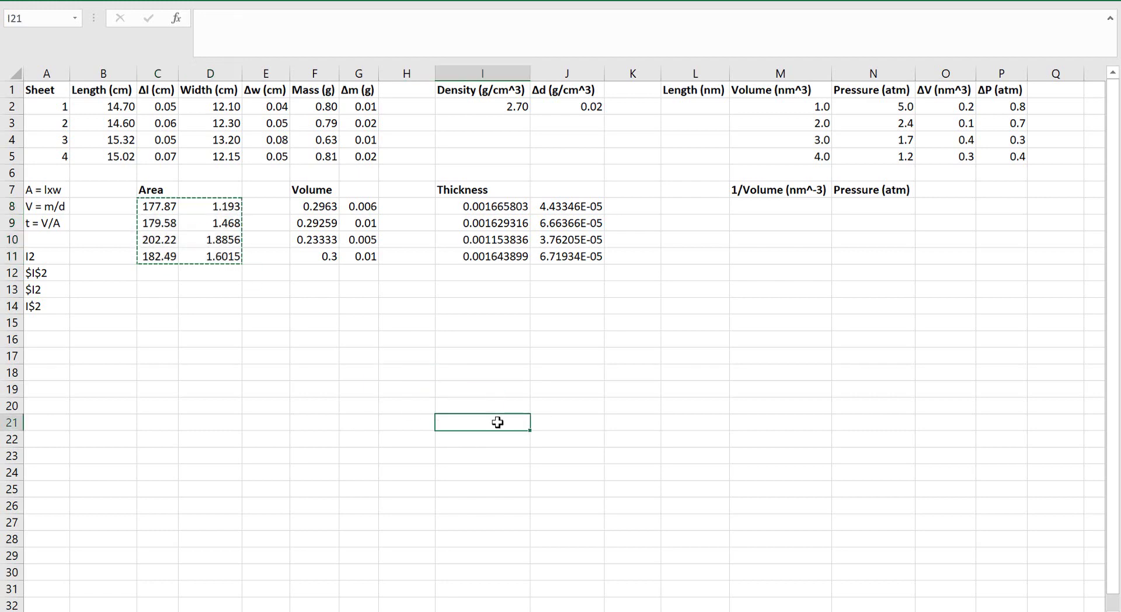
right_click(498, 422)
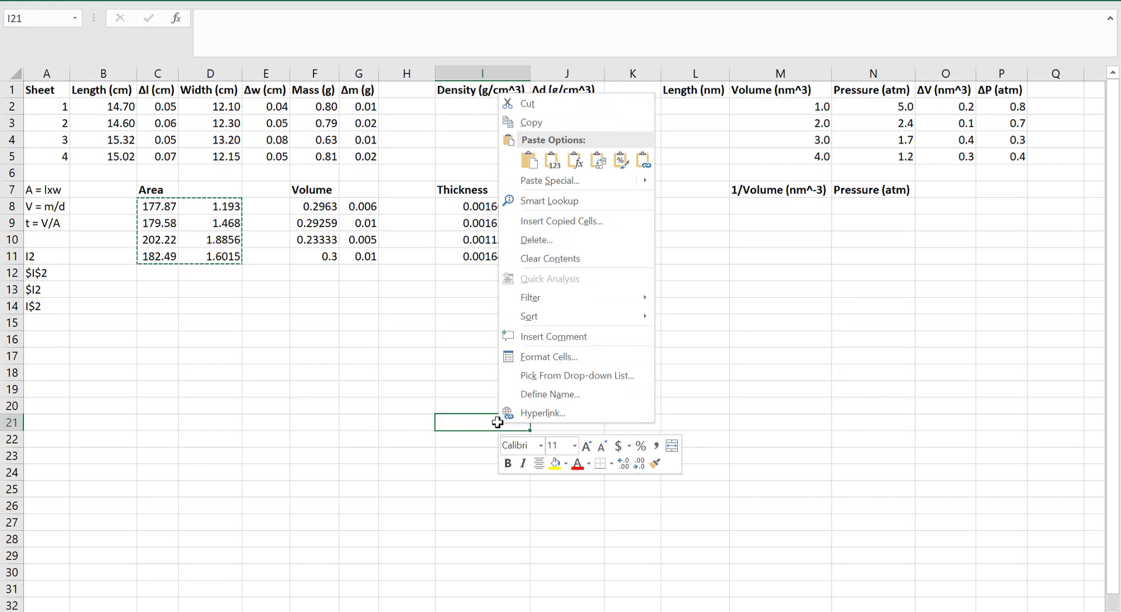
click(533, 164)
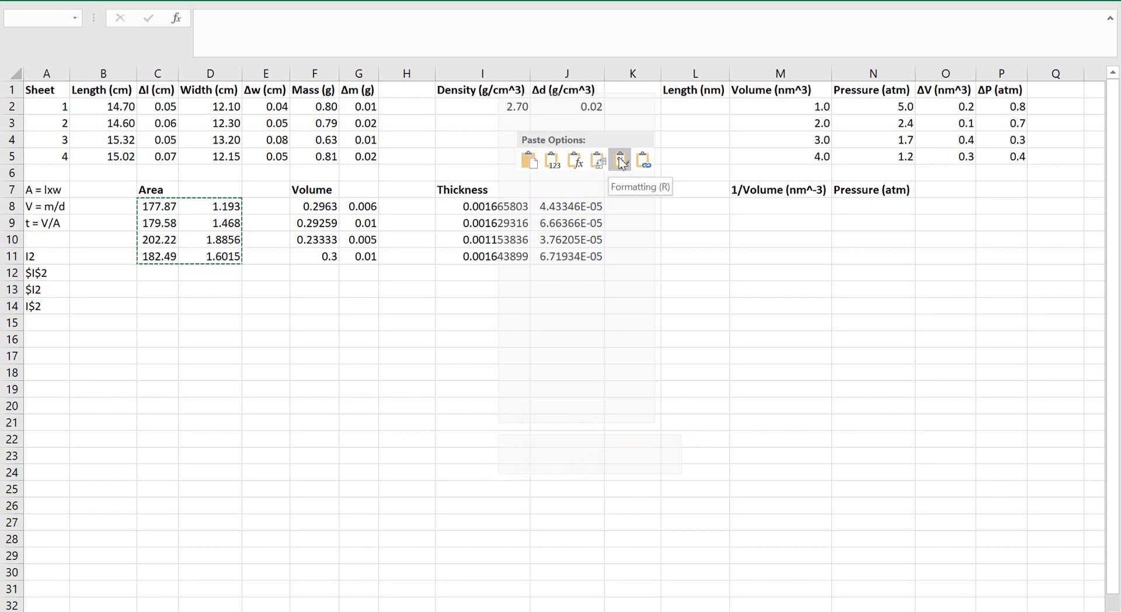
click(549, 162)
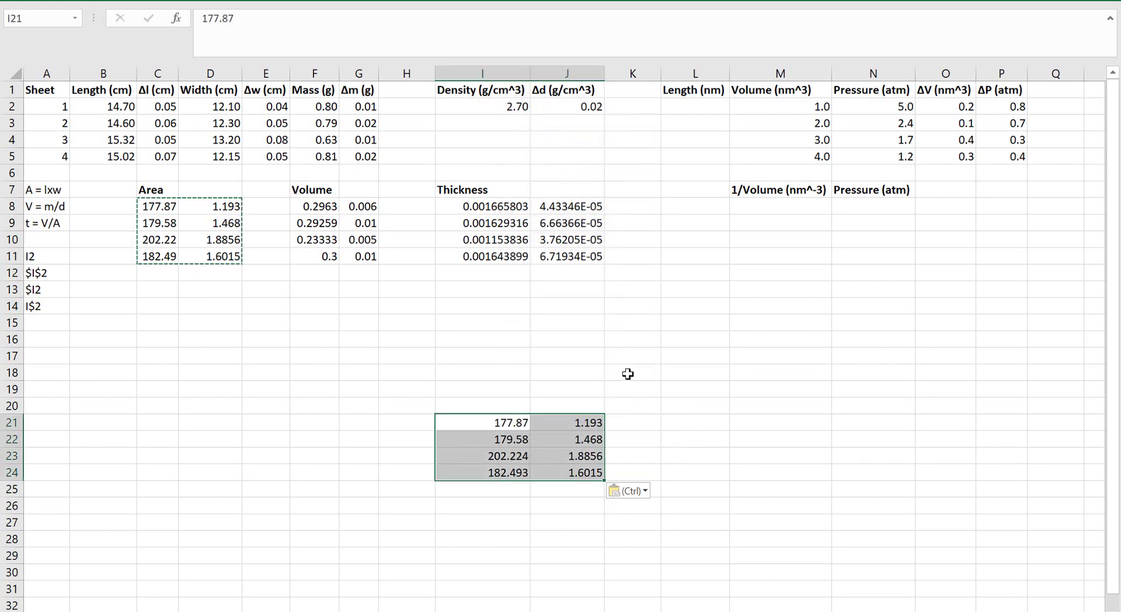
click(508, 423)
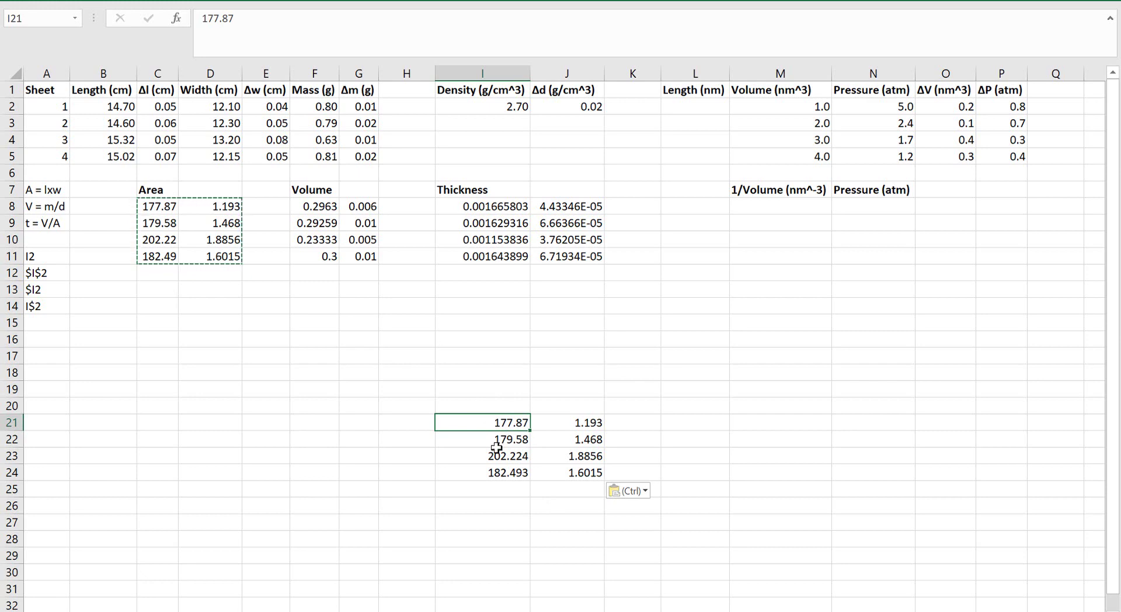
Step: Test-copy the area values to M20:N23, delete them, and recheck C8's area formula
shift+click(562, 473)
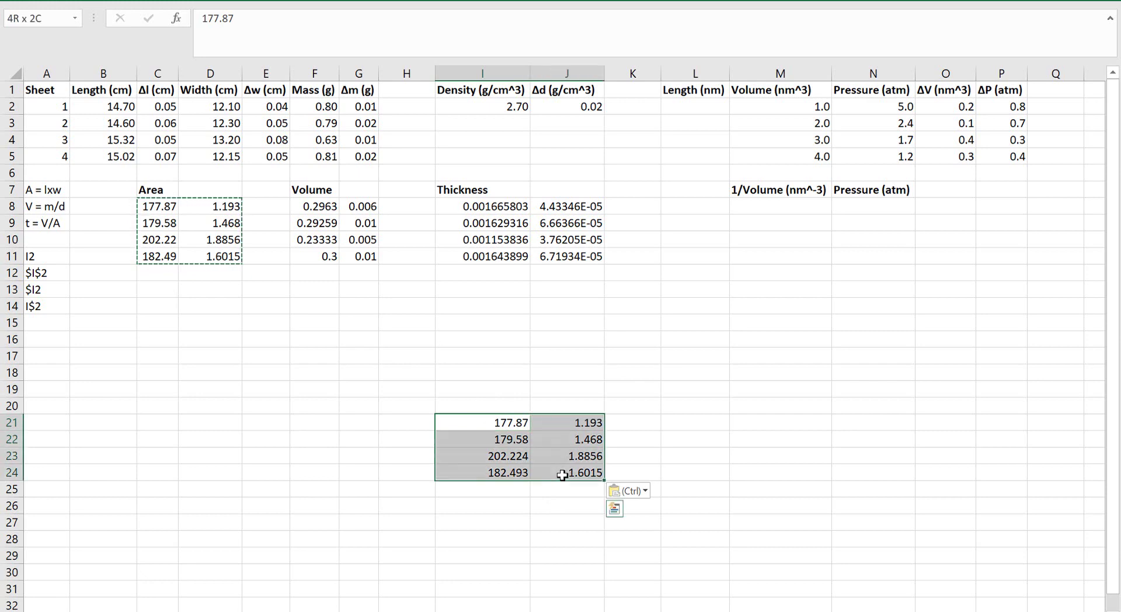
key(ctrl+c)
click(780, 405)
key(ctrl+v)
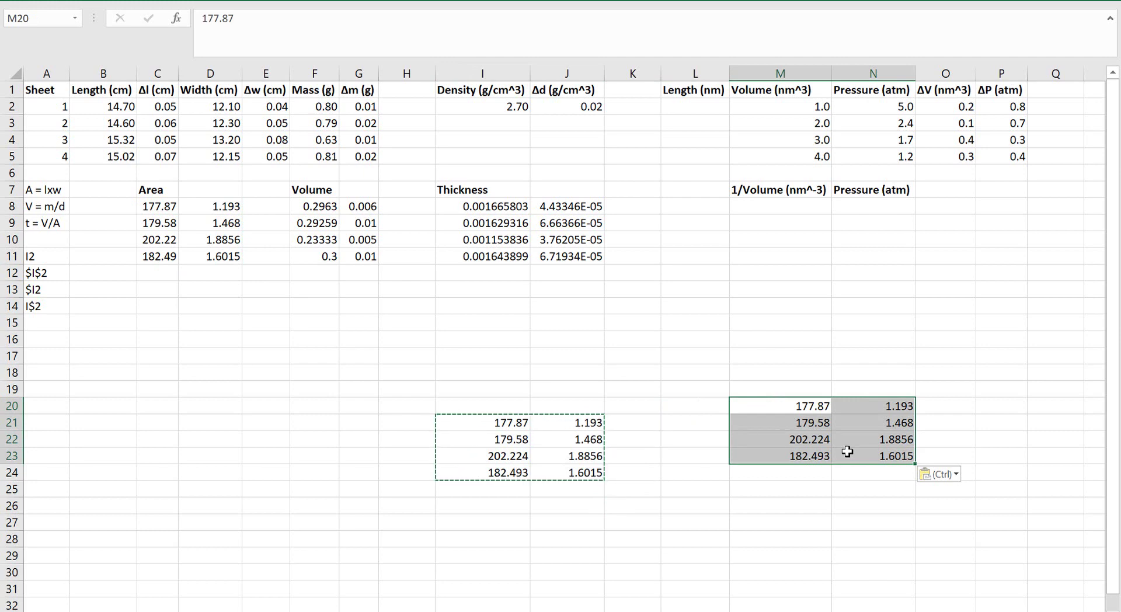
key(Delete)
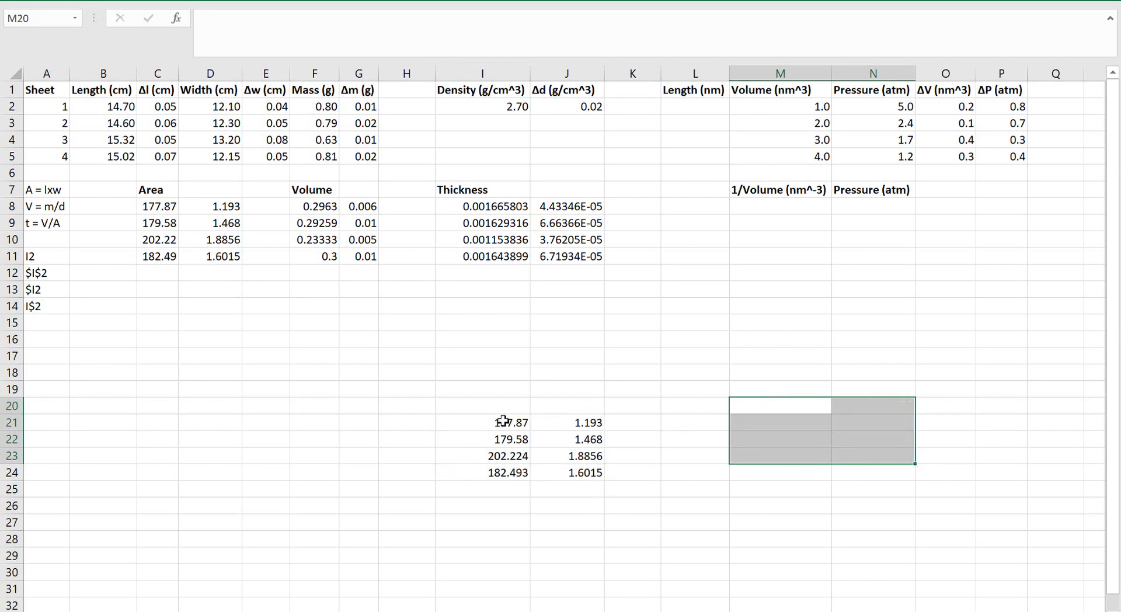
click(476, 440)
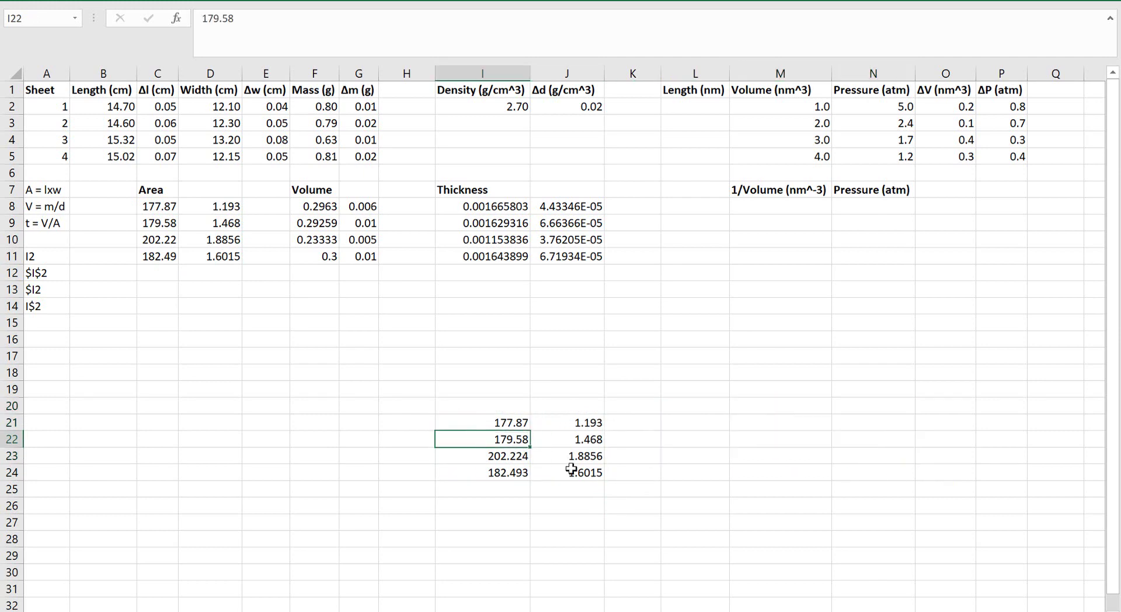
click(508, 421)
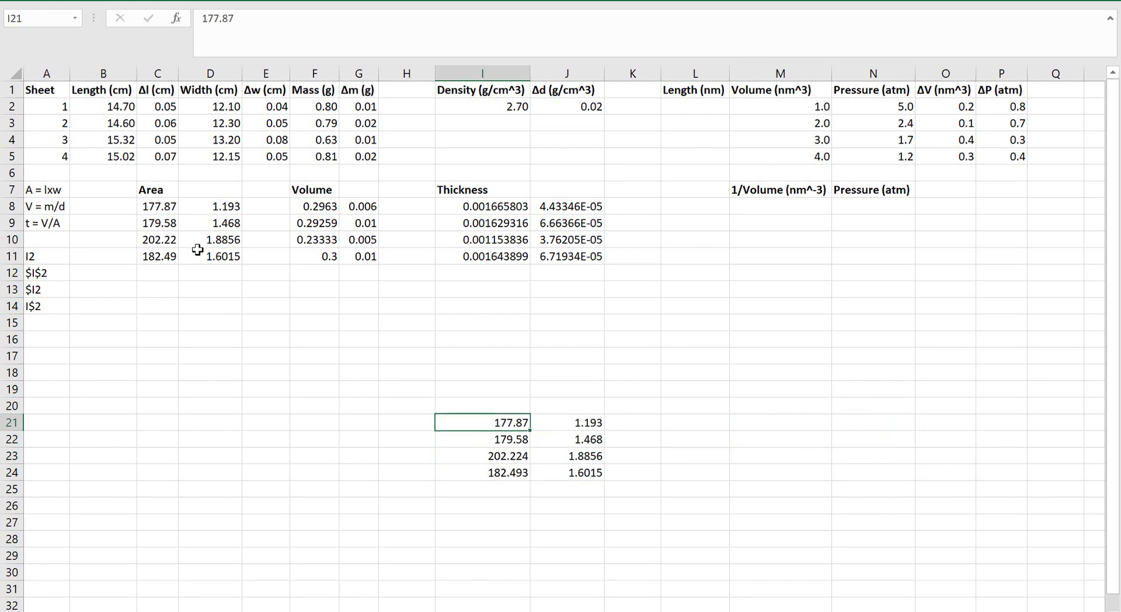
click(164, 210)
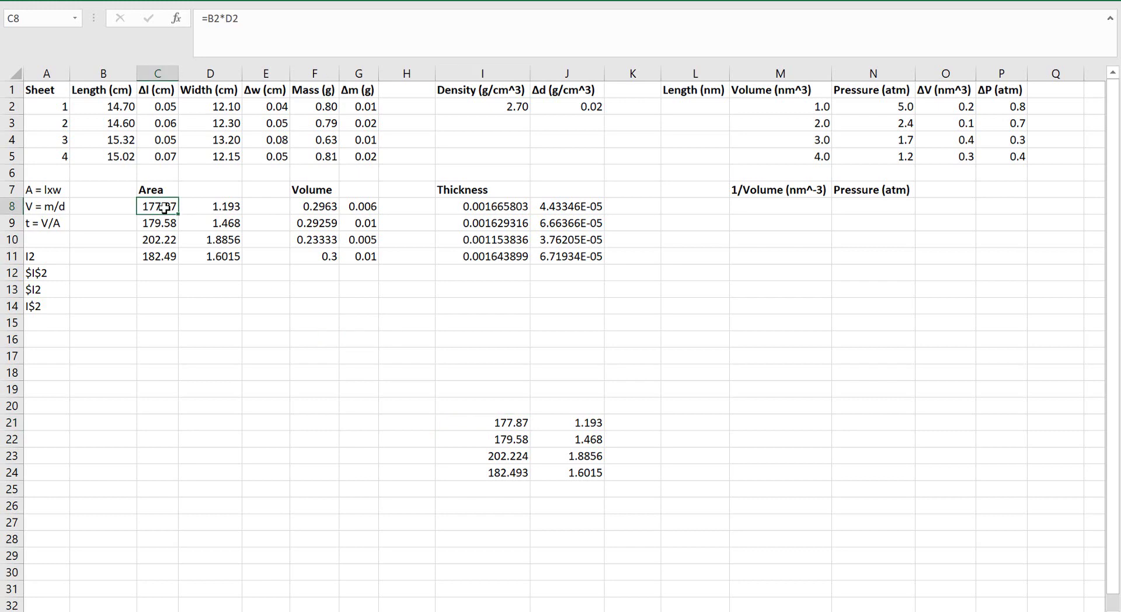
Step: Change B4 from 15.32 to 16.20 (area 213.84 ± 1.956) and clear I21:J24
click(122, 141)
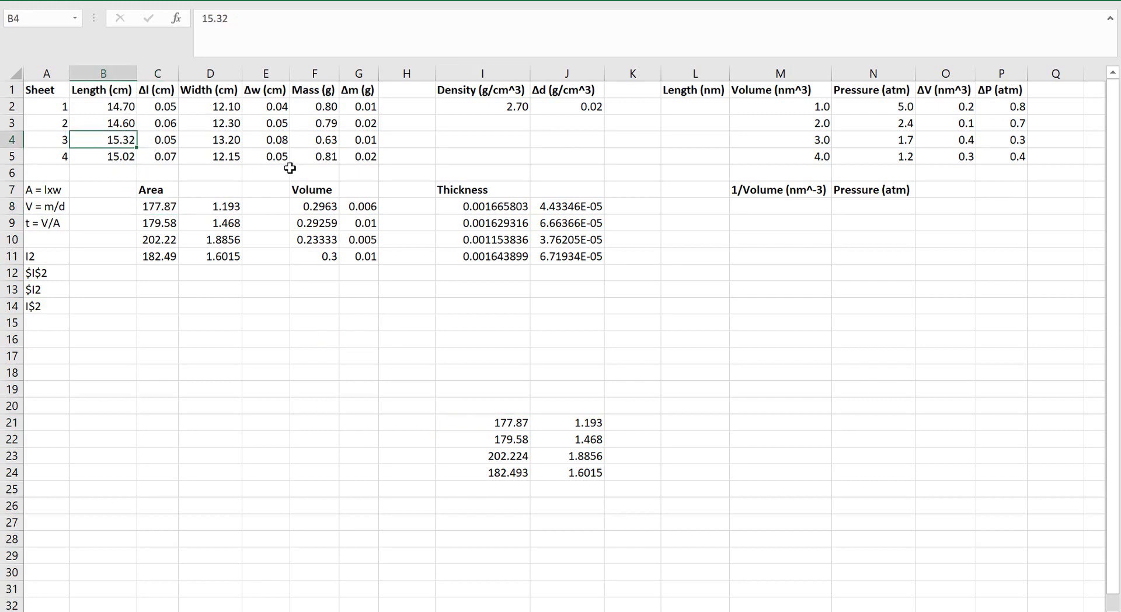
text(16.20)
key(Return)
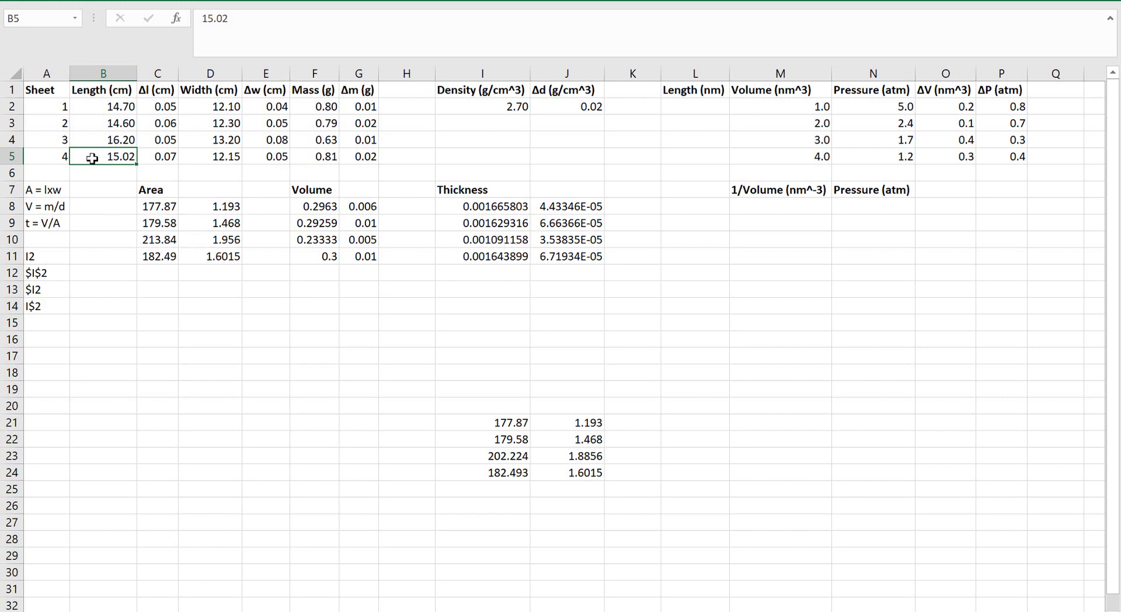
click(514, 456)
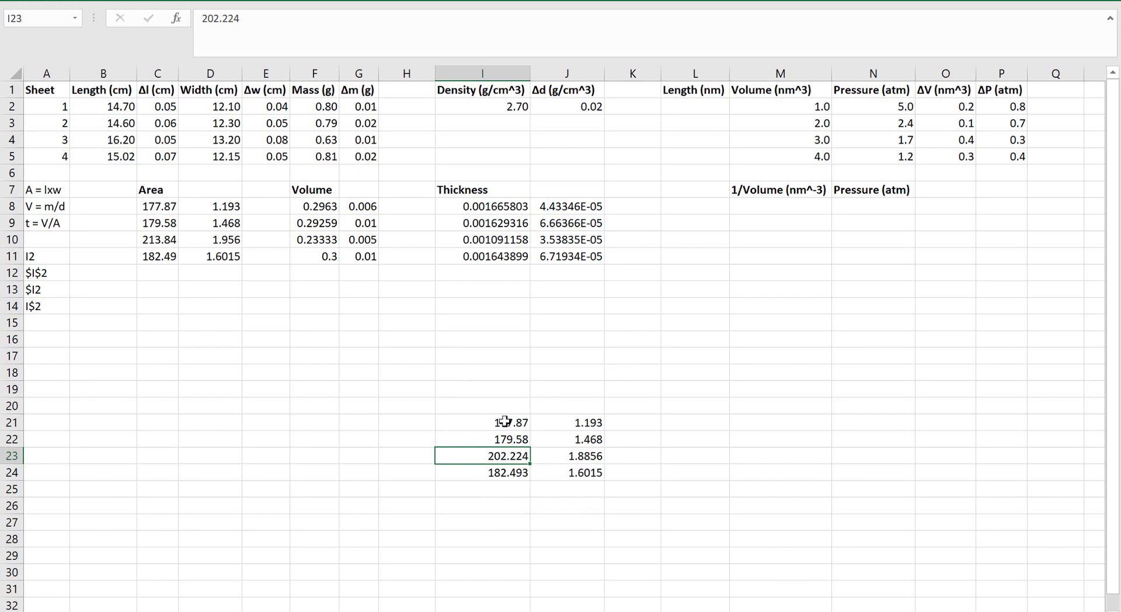
drag(491, 422, 569, 472)
key(Delete)
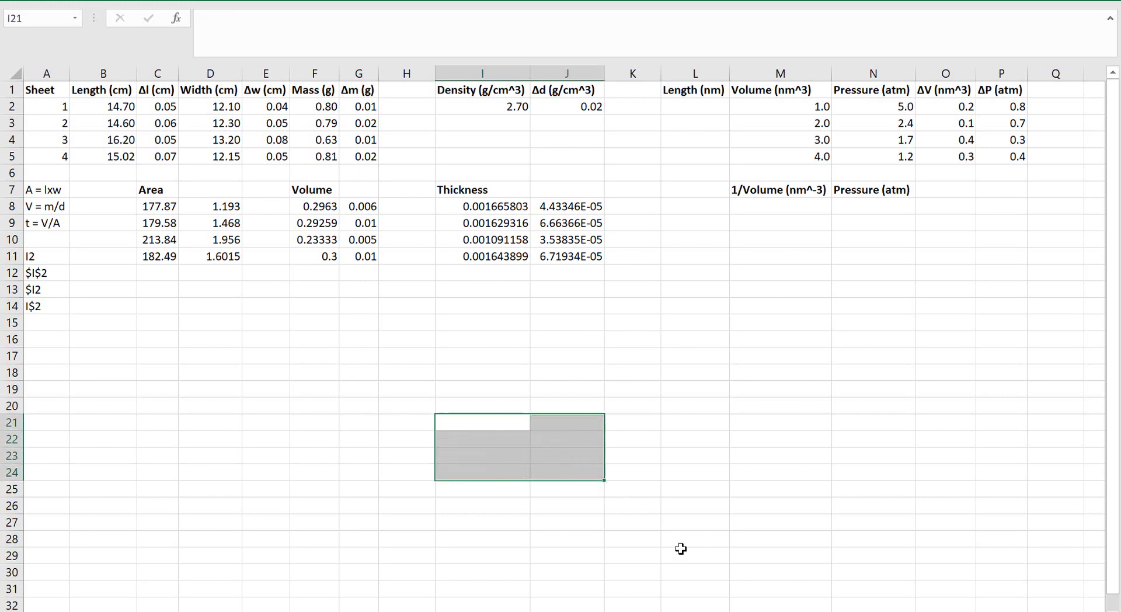
click(50, 91)
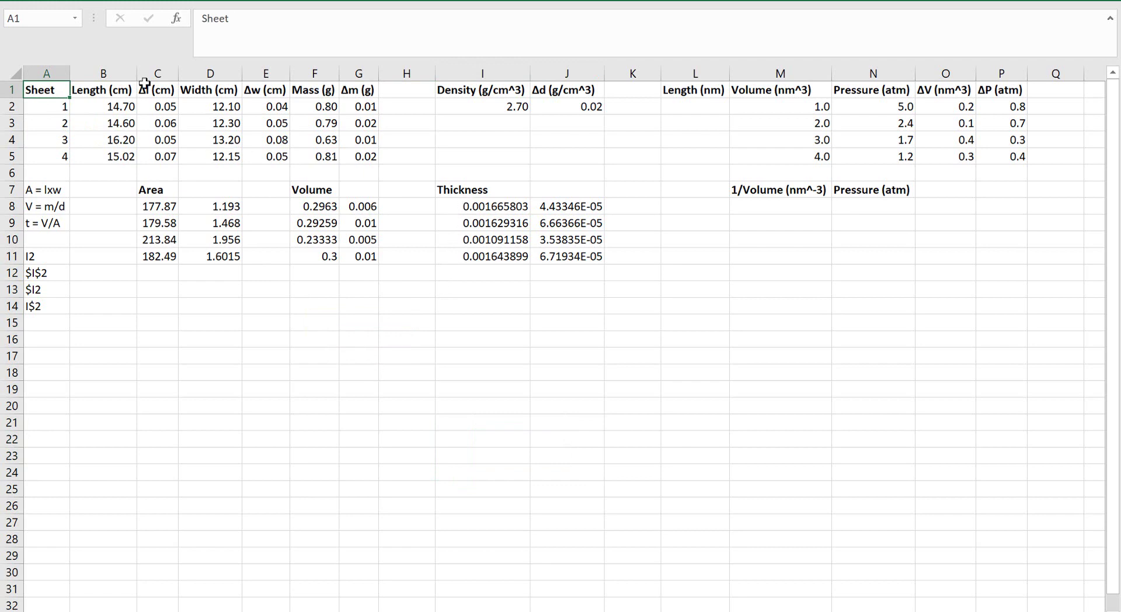
click(493, 209)
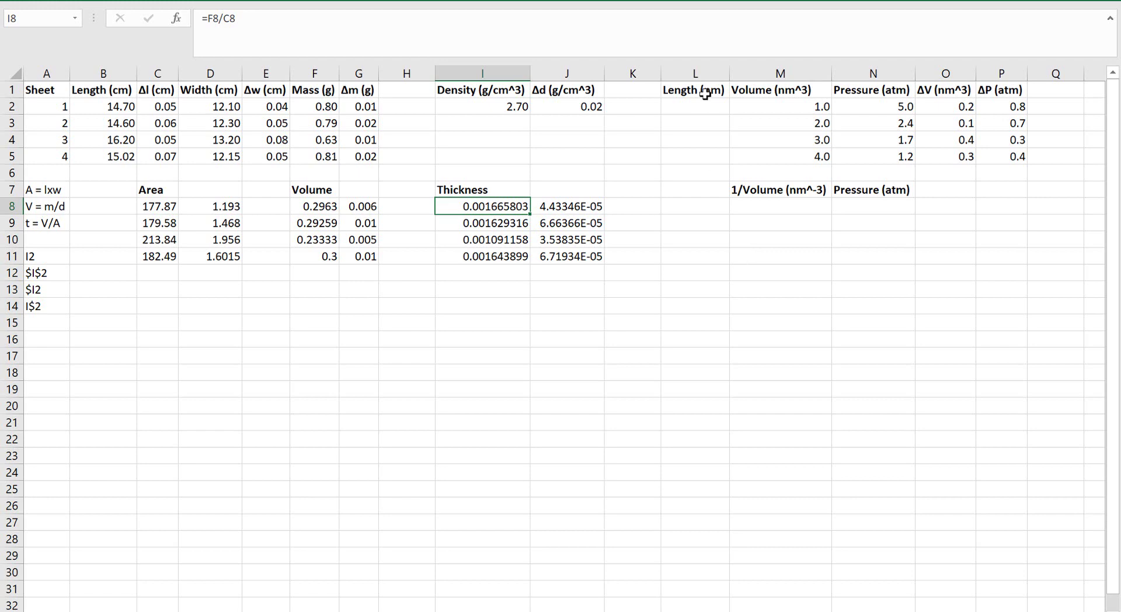
Step: Clear the old Volume values in M2:M5 and enter lengths 2, 4, 5 and 6 in L2:L5
drag(796, 107, 797, 157)
key(Delete)
key(Left)
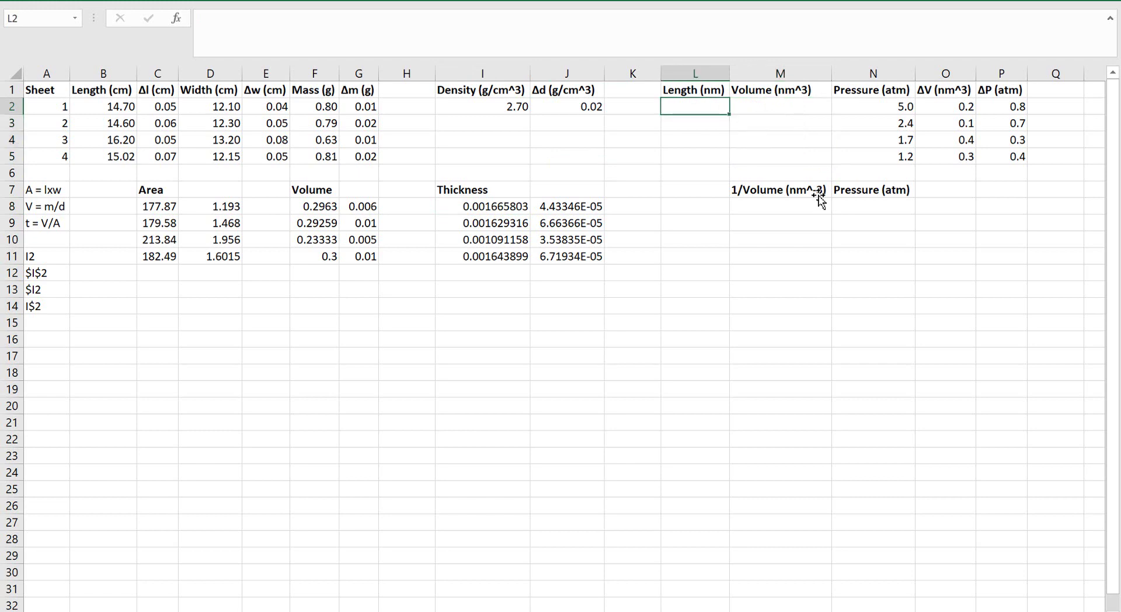
text(2)
key(Return)
text(4)
key(Return)
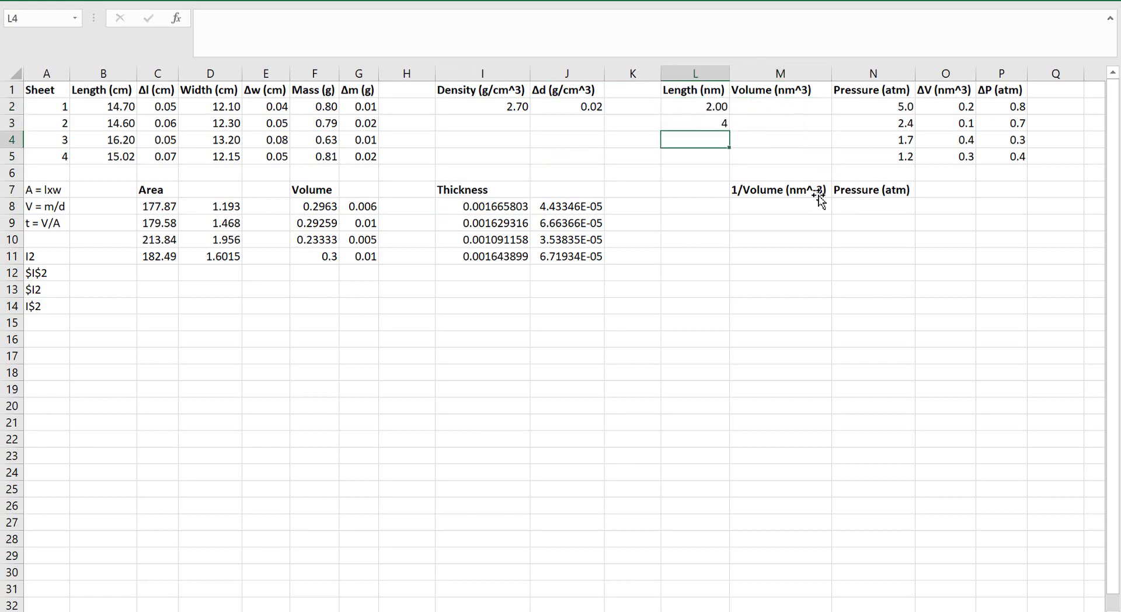
text(5)
key(Return)
text(6)
key(Return)
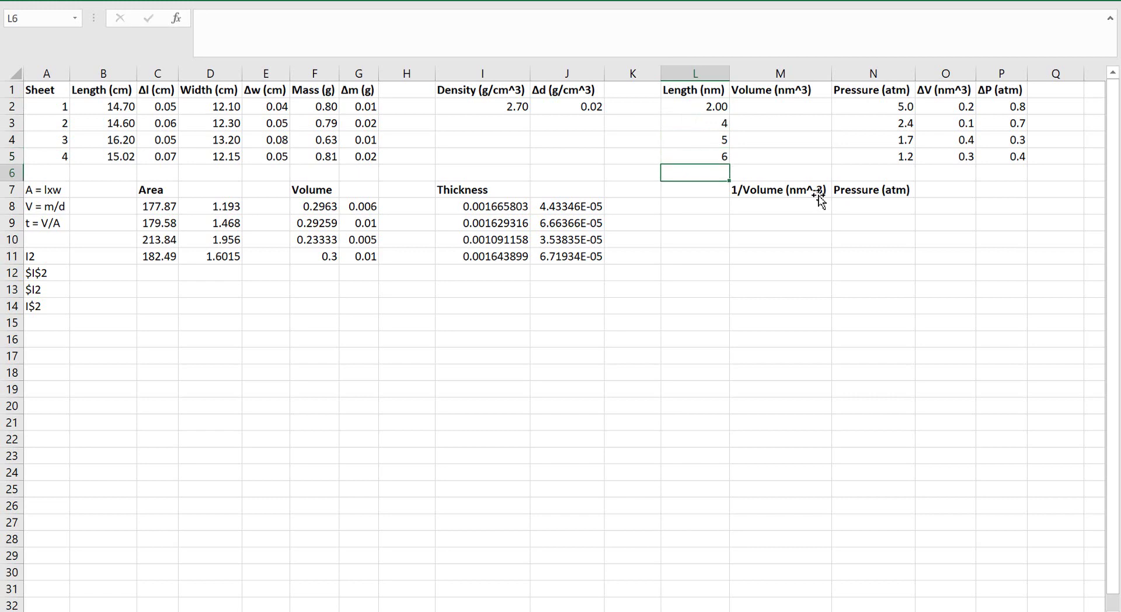
Step: Decrease L2's decimal places twice so the length displays as 2
key(Up)
key(Up)
key(Up)
key(Up)
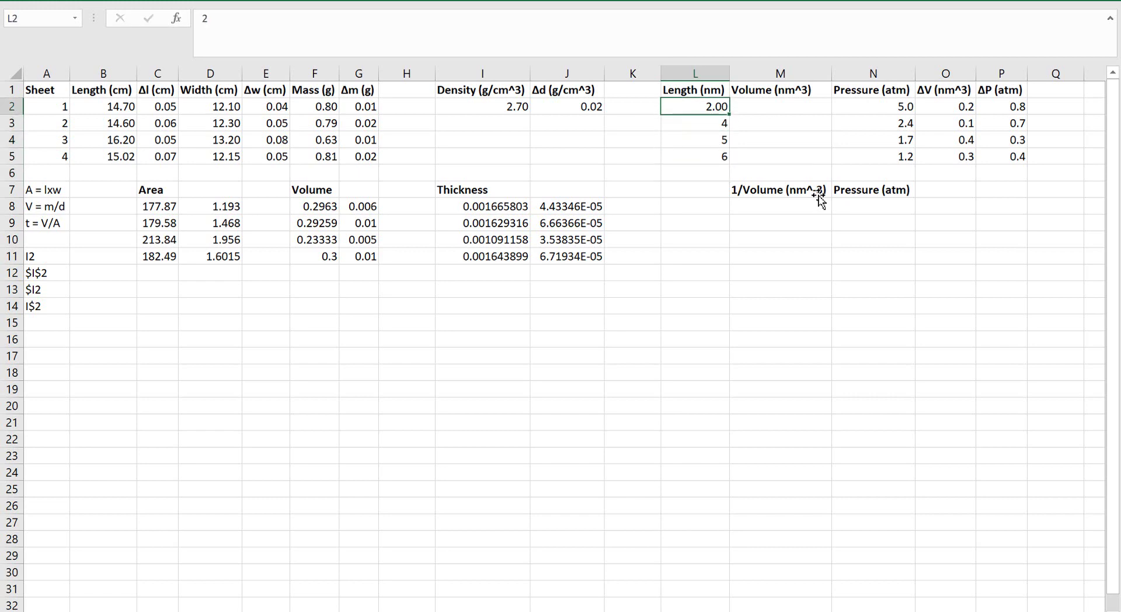
click(84, 4)
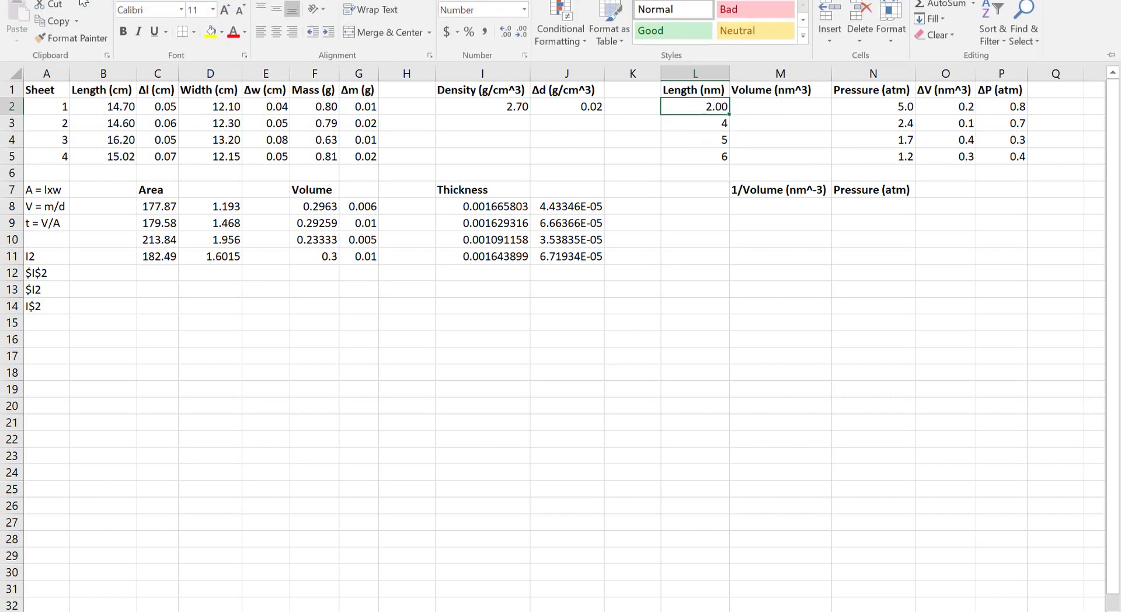
click(519, 39)
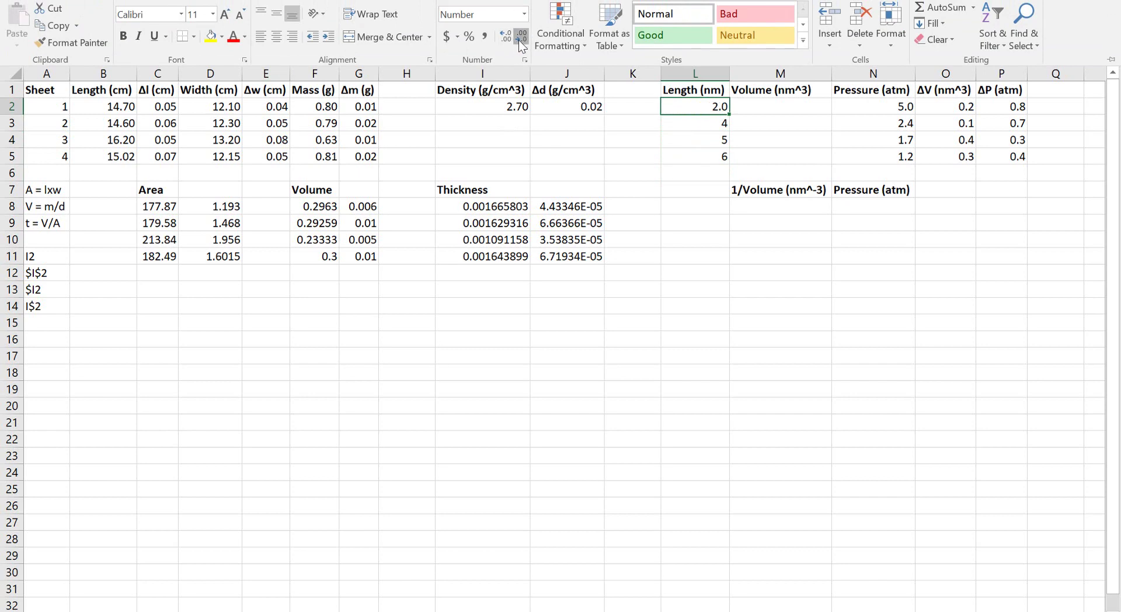
click(519, 40)
click(777, 120)
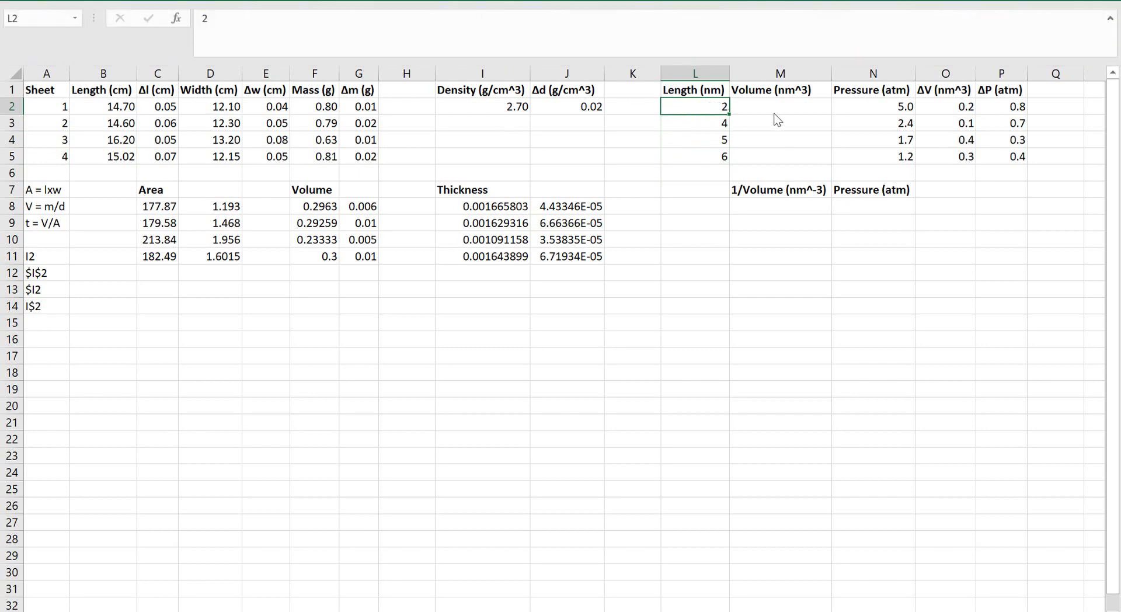
click(781, 107)
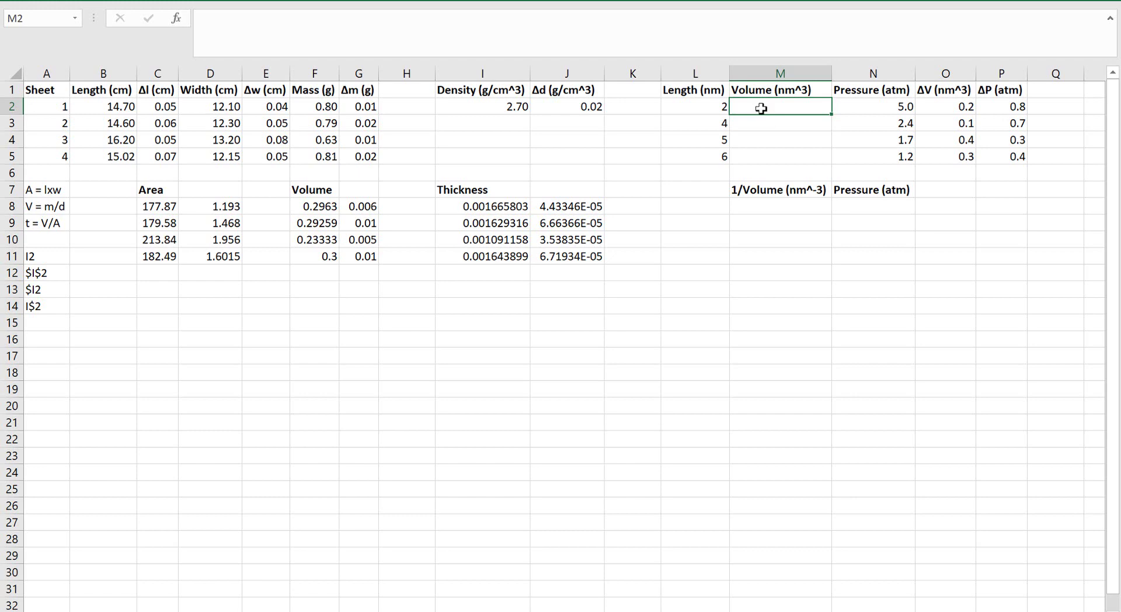
Step: Enter the Volume formula =L2*5.6*1 in M2, giving 11.2
text(=)
click(707, 106)
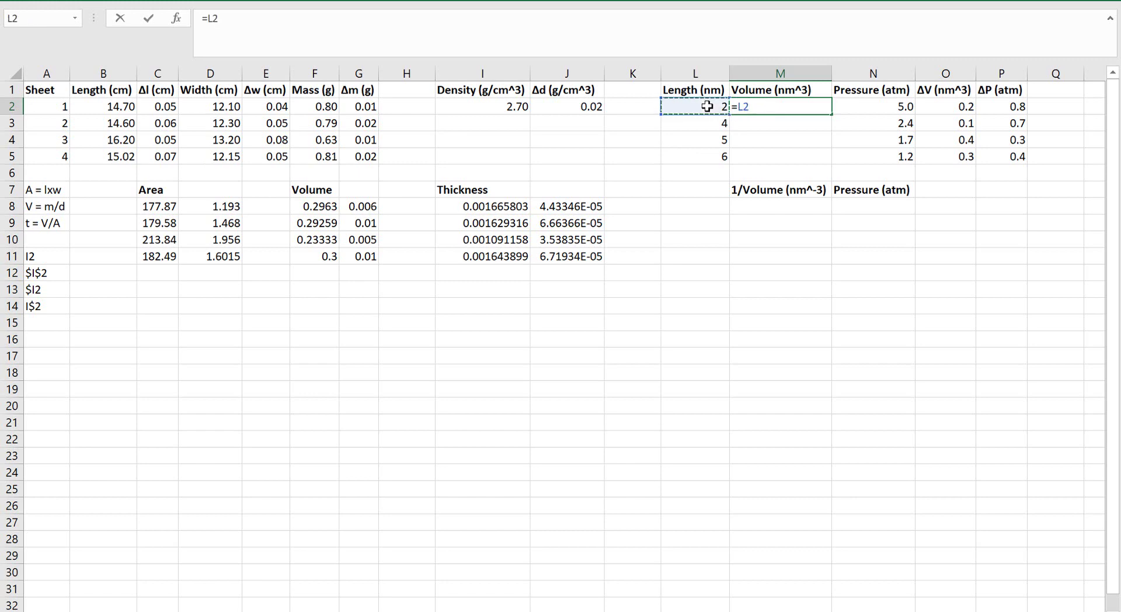
text(*5.6*1)
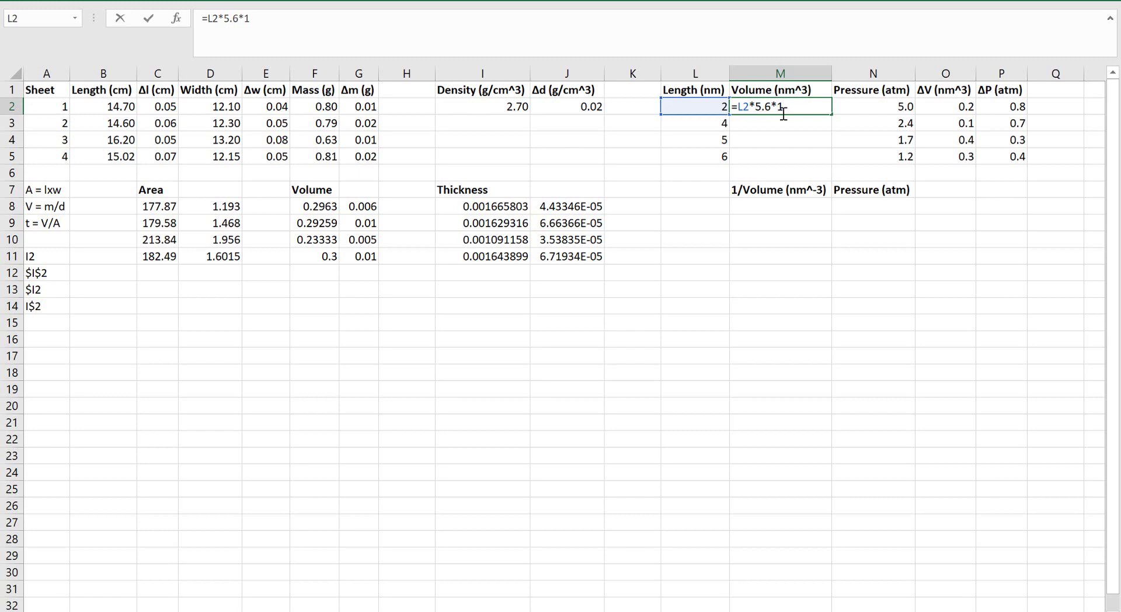
key(Return)
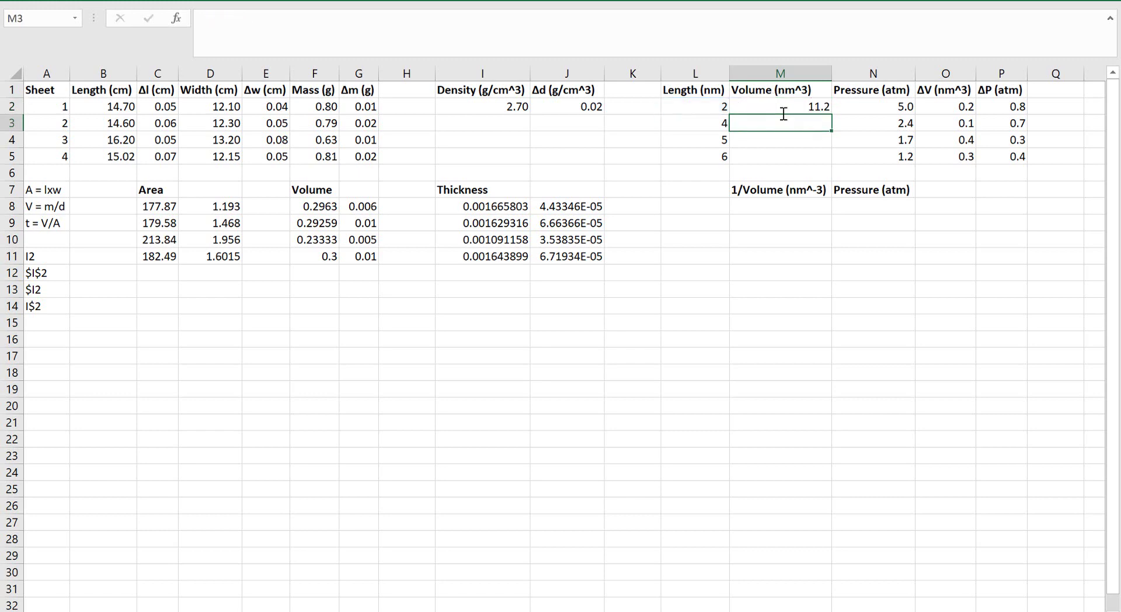
Step: Fill the Volume formula down to M5 and select the Volume and Pressure data M1:N5
click(820, 106)
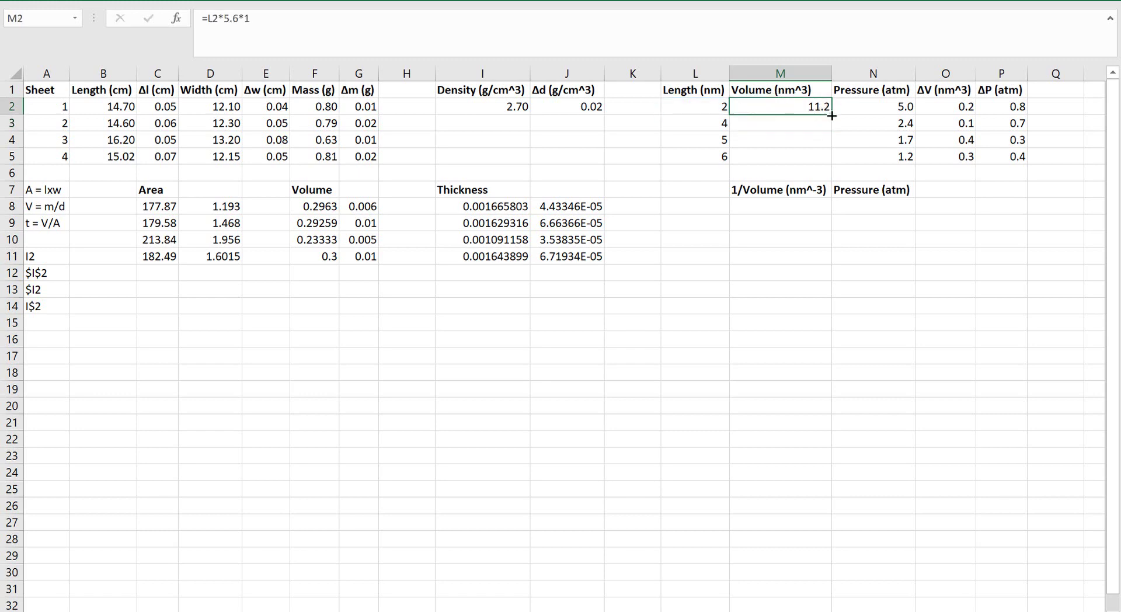
drag(832, 115, 831, 158)
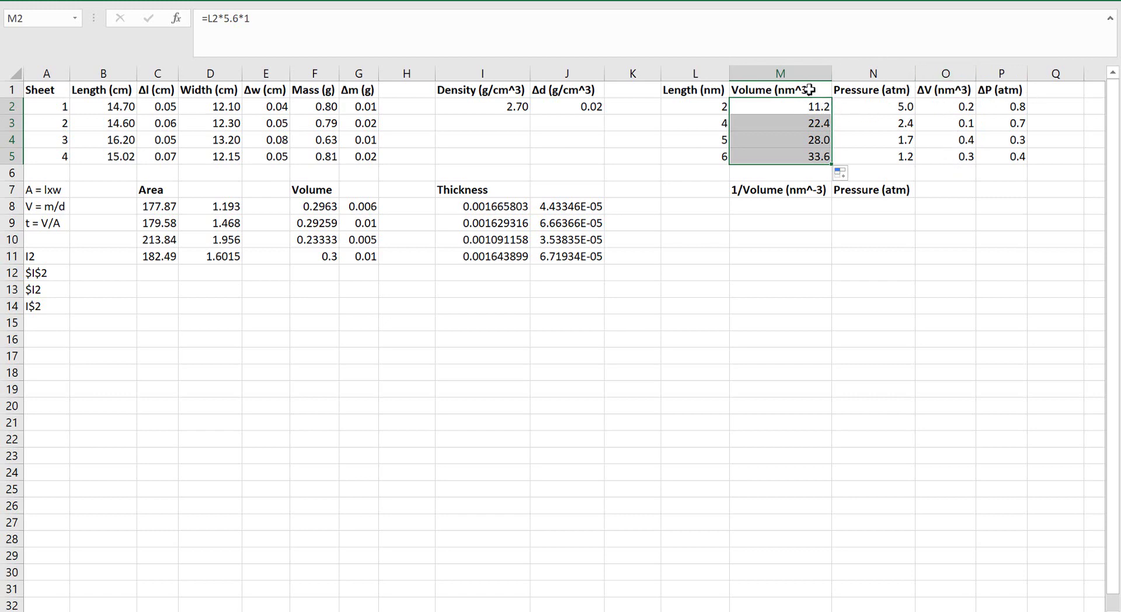
drag(809, 89, 844, 164)
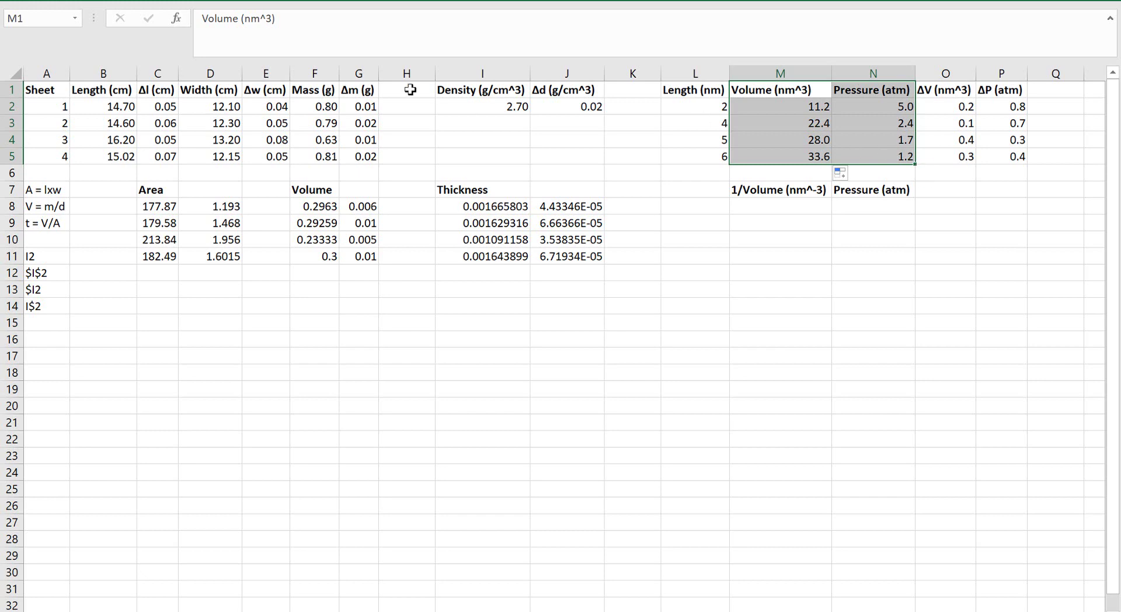
Step: Insert a markers-only scatter chart from the selected Volume and Pressure data
click(135, 1)
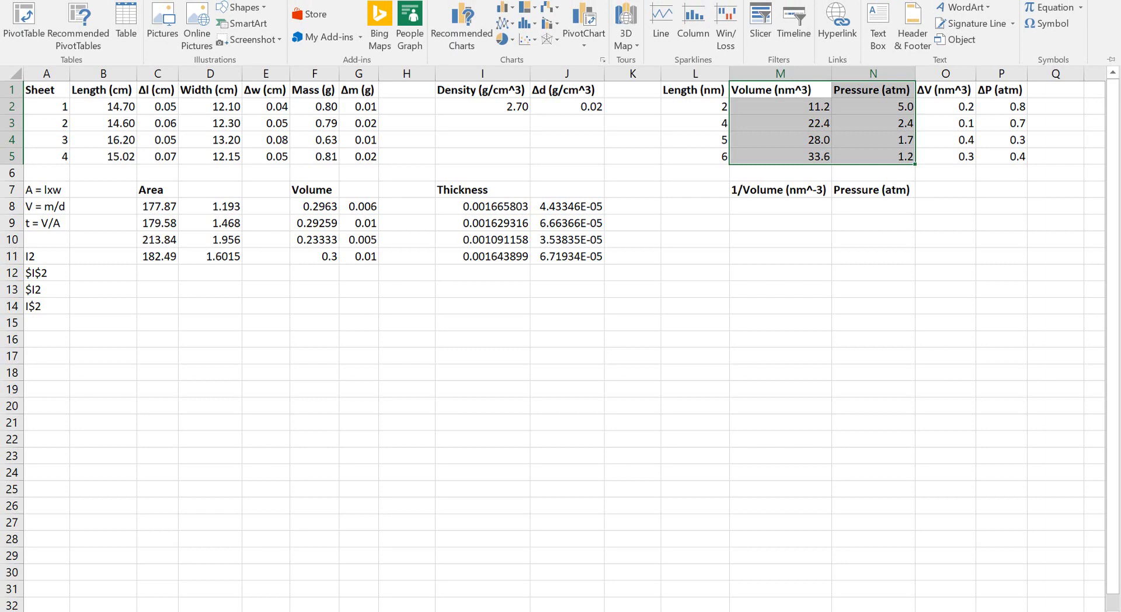
click(528, 41)
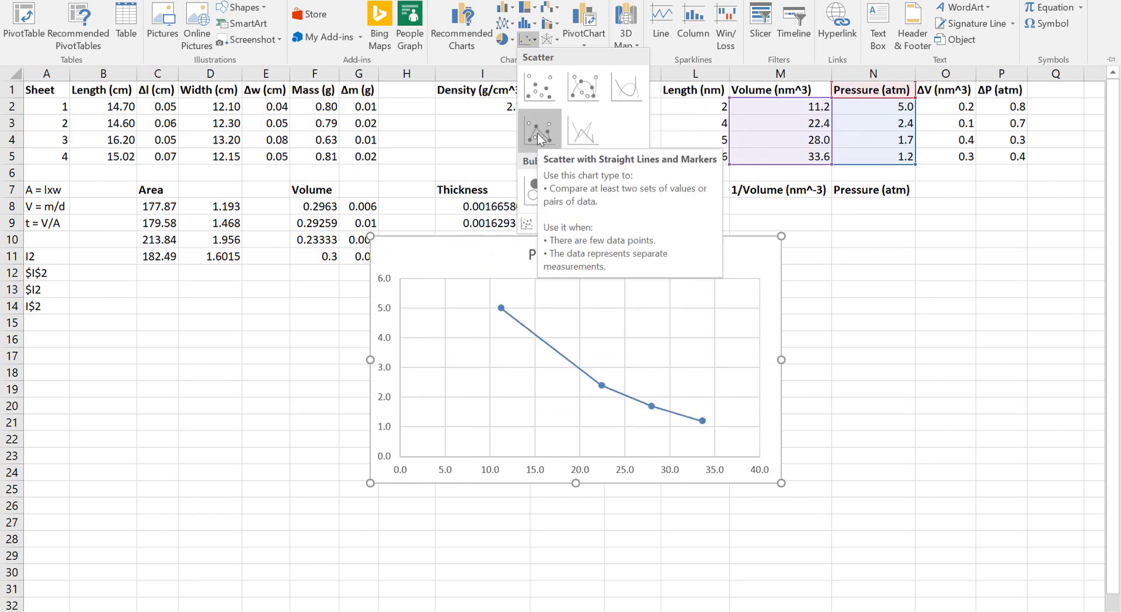
click(538, 95)
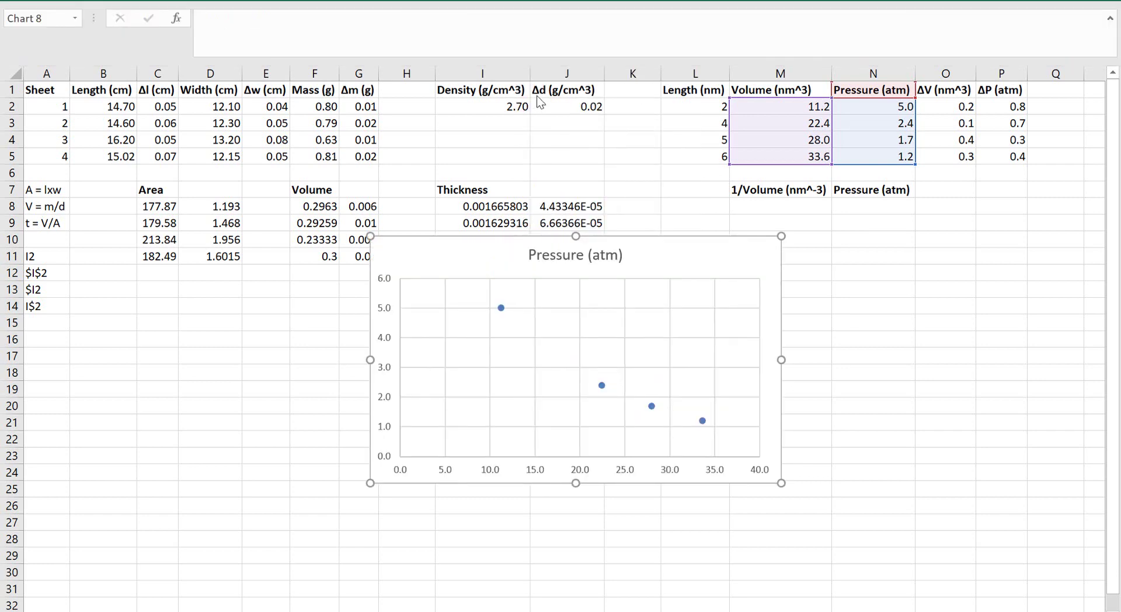
Step: Move the chart below the tables into columns B–H and apply Quick Layout 1
mouse_move(726, 256)
mouse_down()
mouse_move(483, 312)
mouse_move(483, 300)
mouse_move(504, 297)
mouse_up()
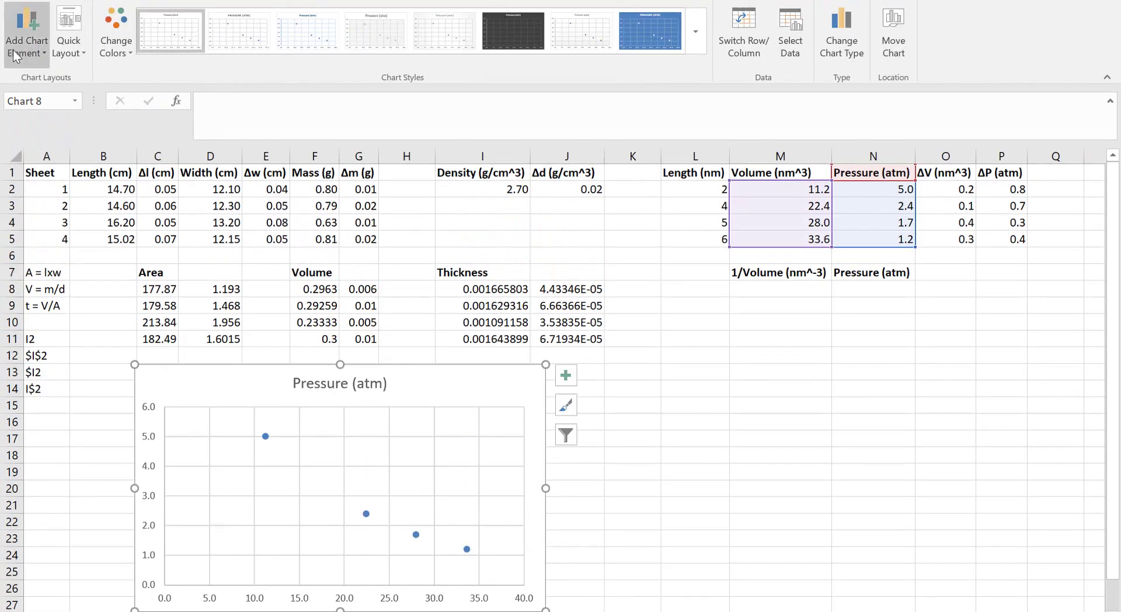
click(75, 48)
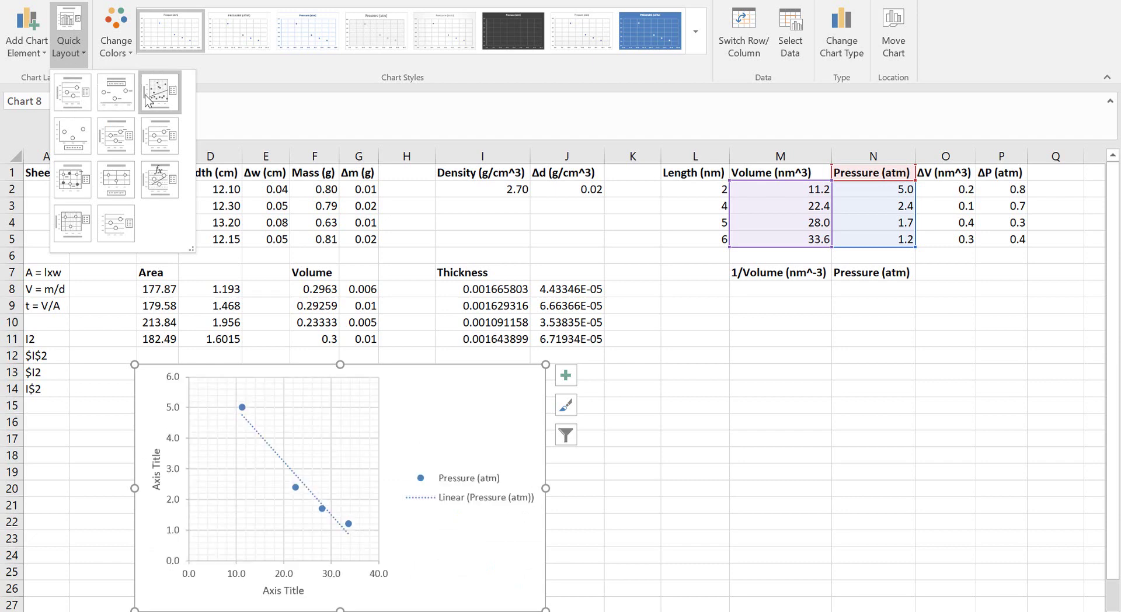
click(72, 92)
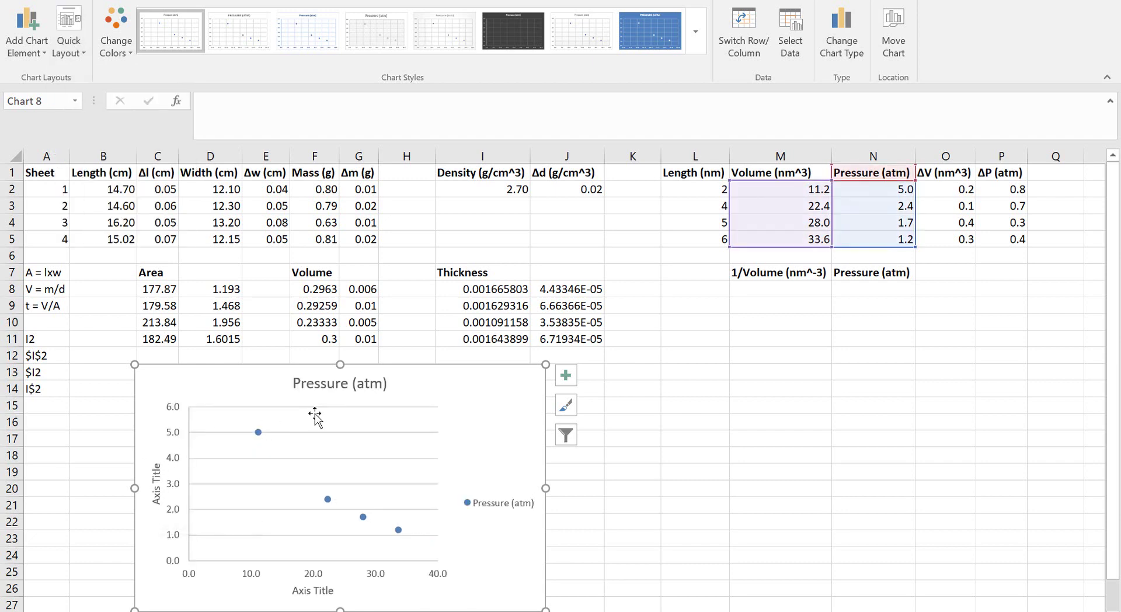
Step: Extend the chart title to read 'Pressure (atm) versus Volume (nm^3)'
click(327, 386)
double_click(327, 384)
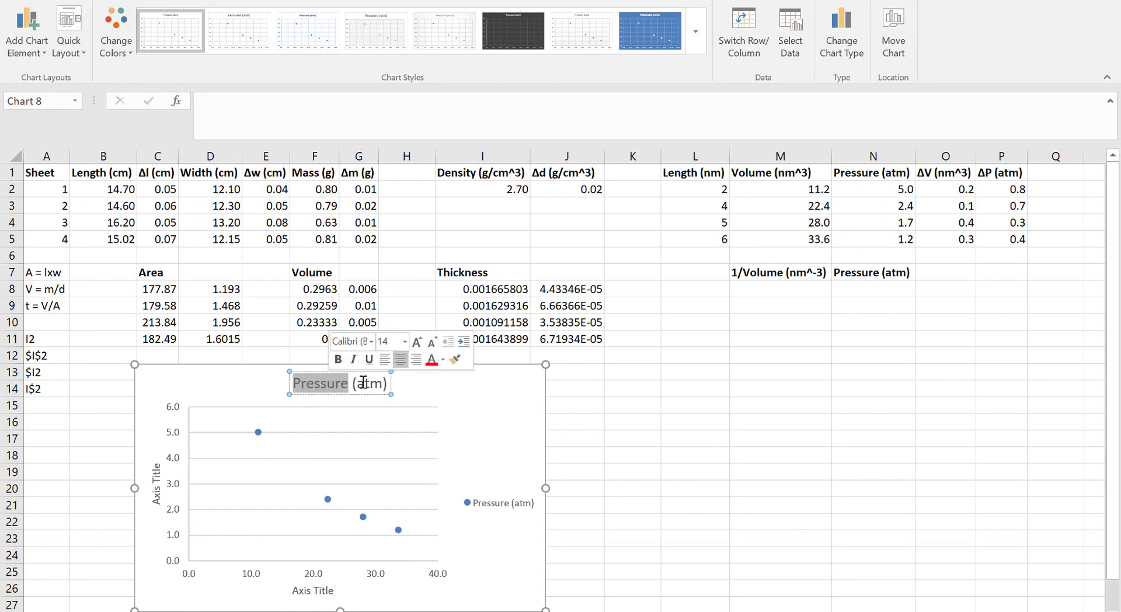
click(389, 383)
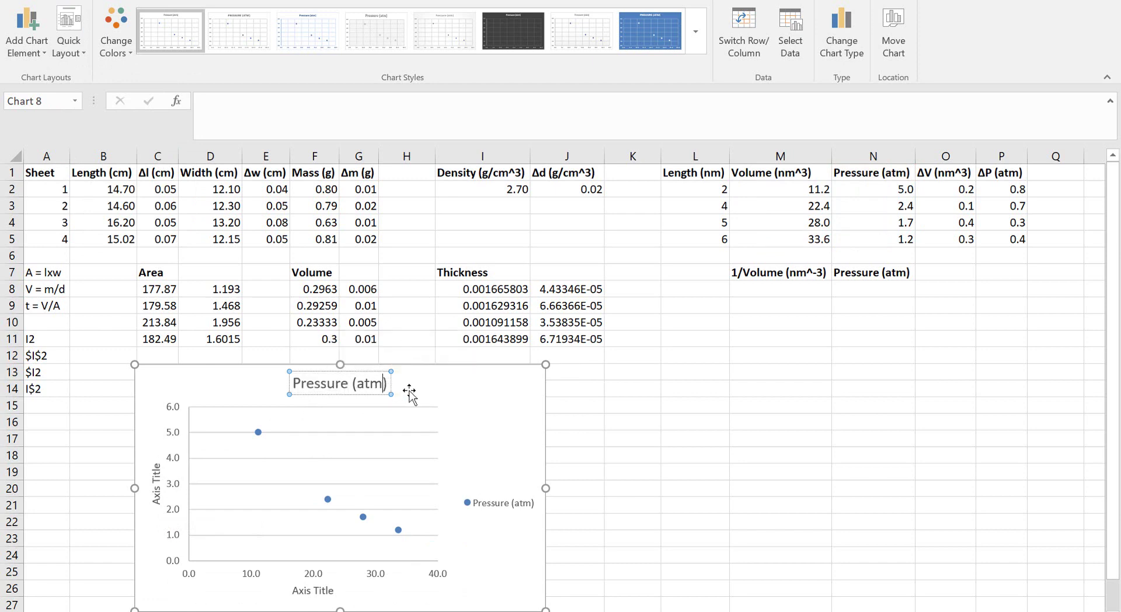
text(vers)
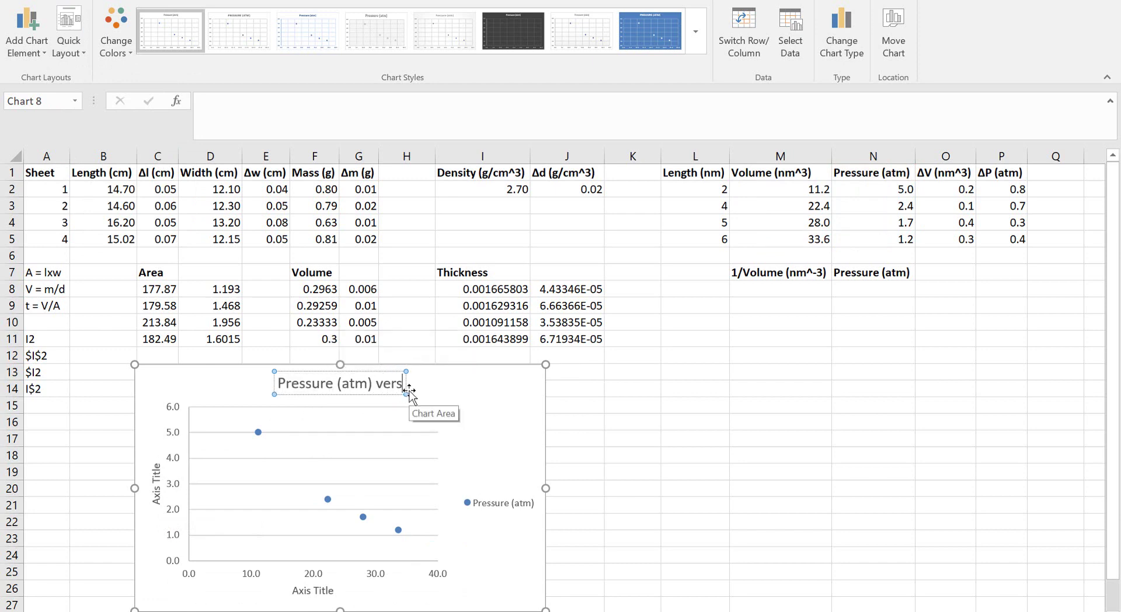
text(us Volume ()
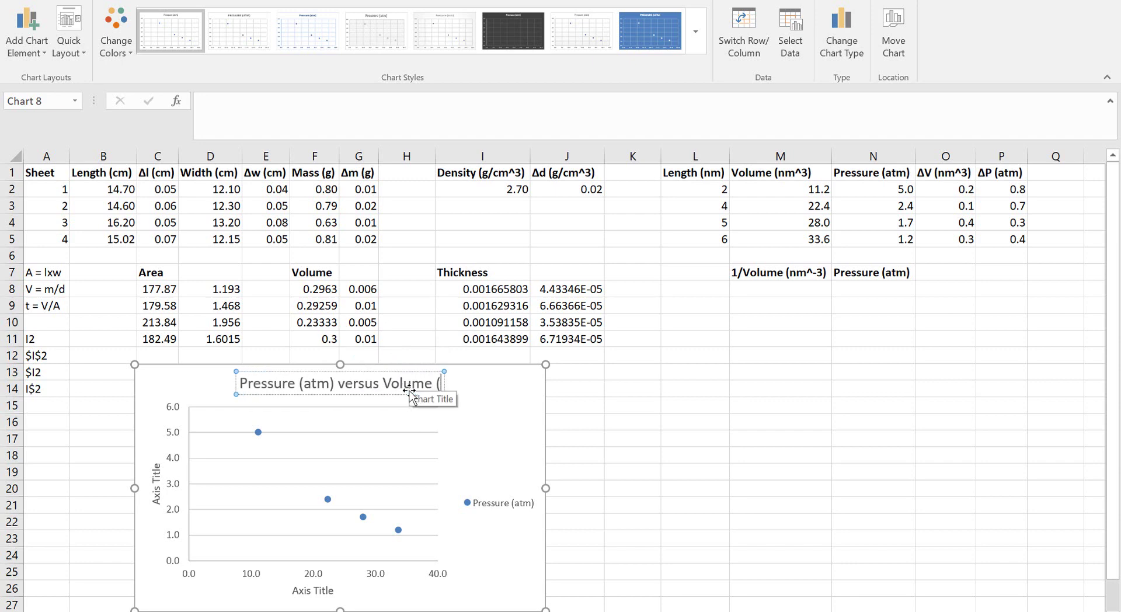
text(nm^3))
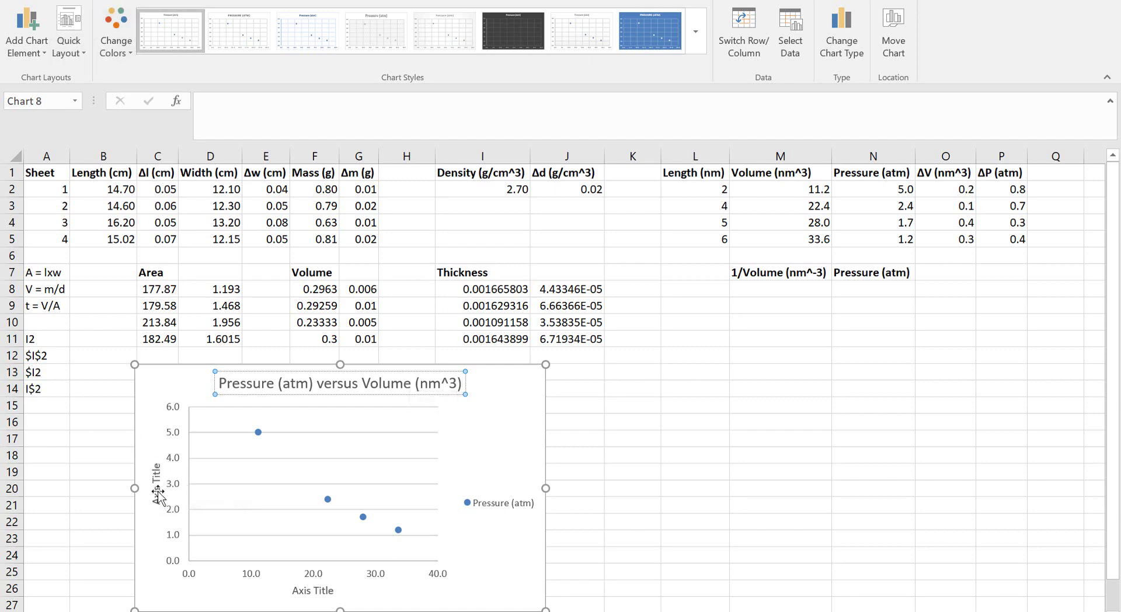
Step: Label the vertical axis 'Pressure (atm)' and the horizontal axis 'Volume (nm^3)'
click(157, 492)
double_click(157, 494)
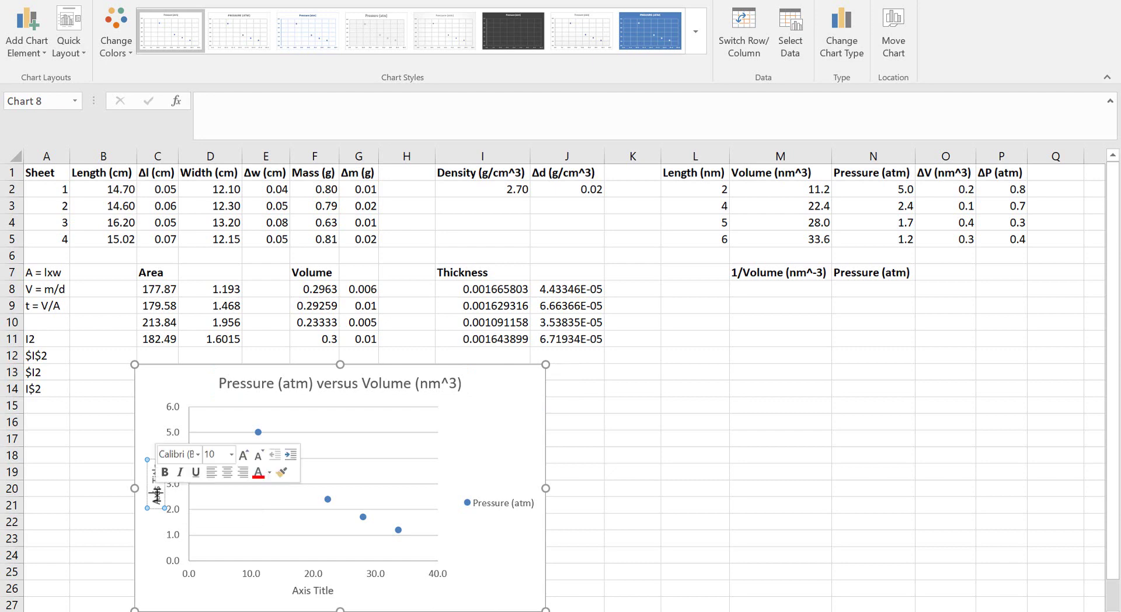
key(Delete)
key(Delete)
key(Delete)
key(Delete)
key(Delete)
key(Delete)
key(Delete)
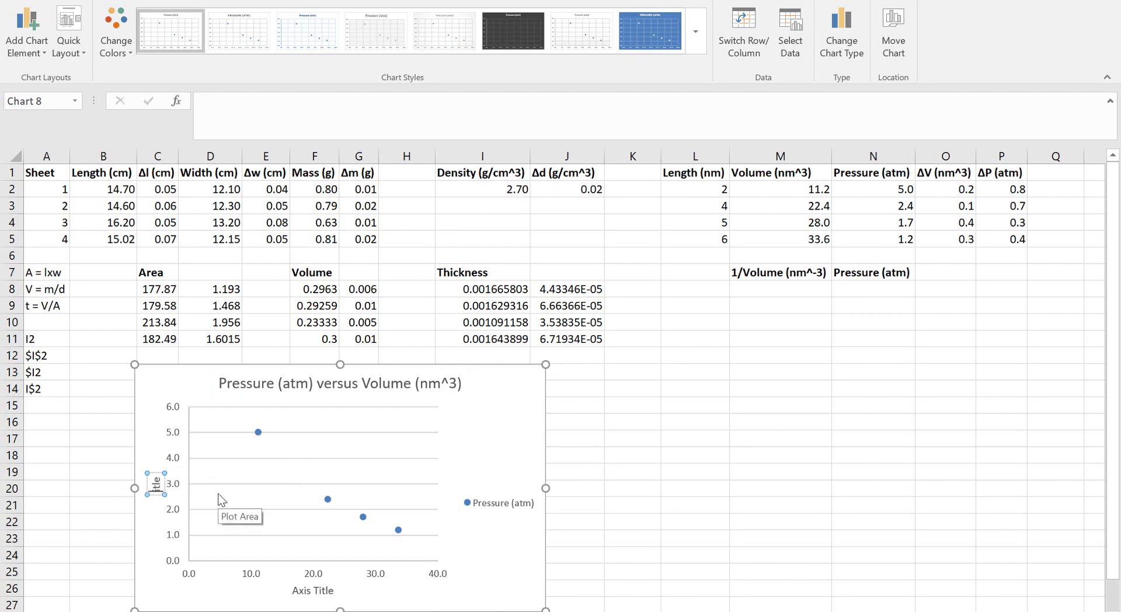
text(Pressure (atm))
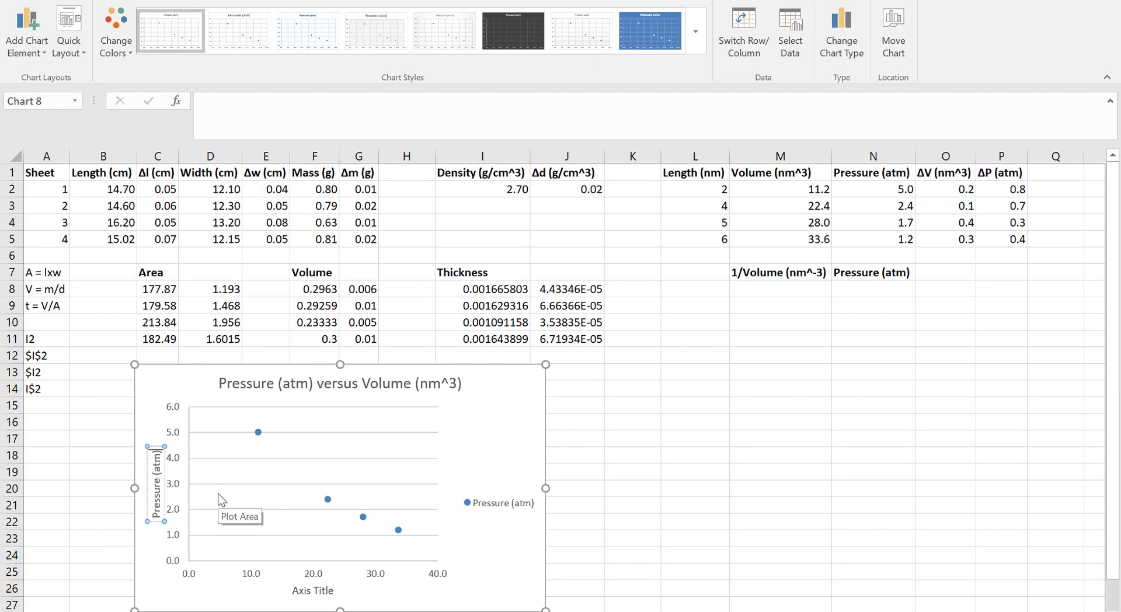
click(320, 591)
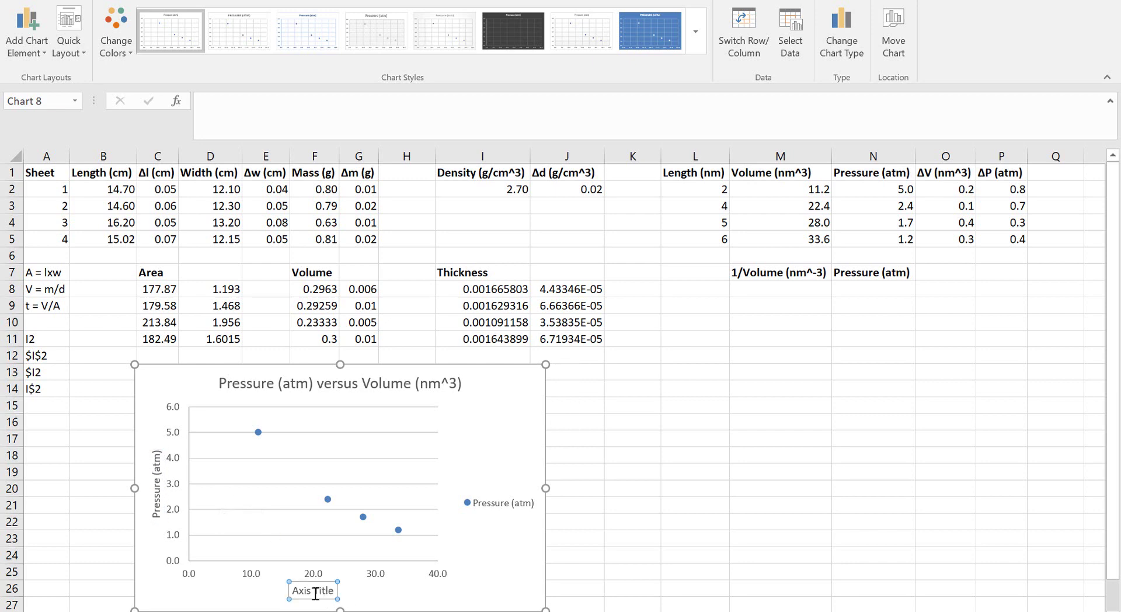
triple_click(300, 590)
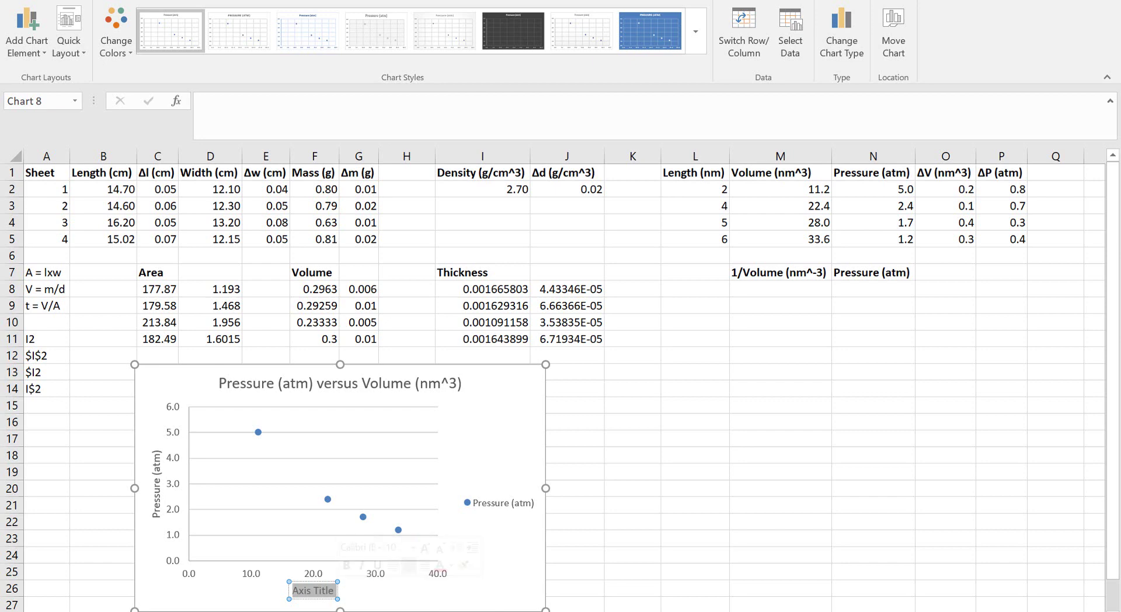
text(Volume (nm)
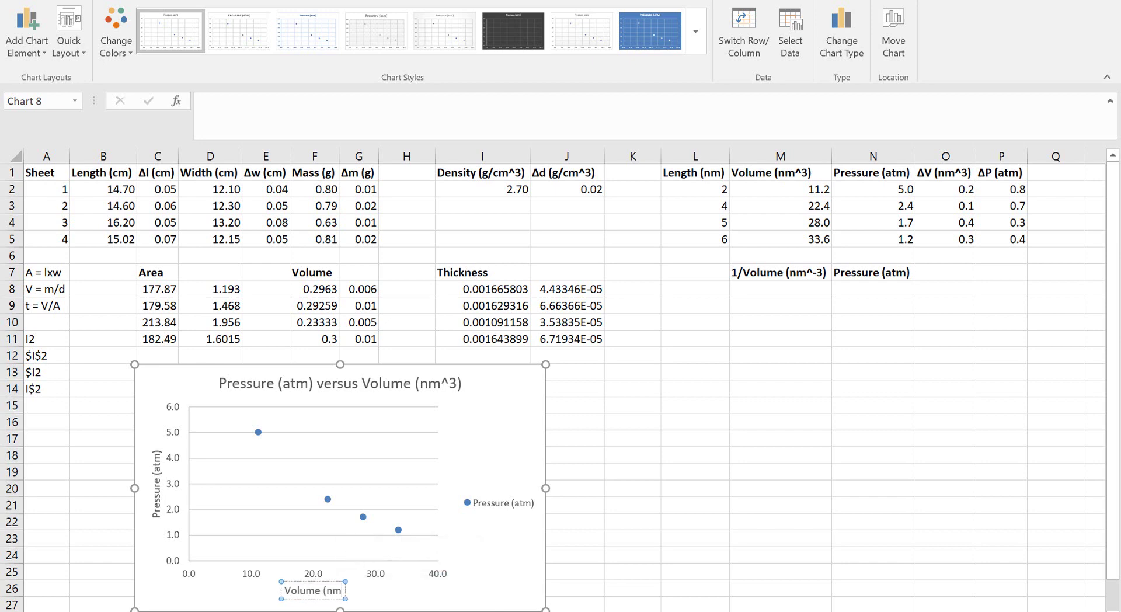
text(^3))
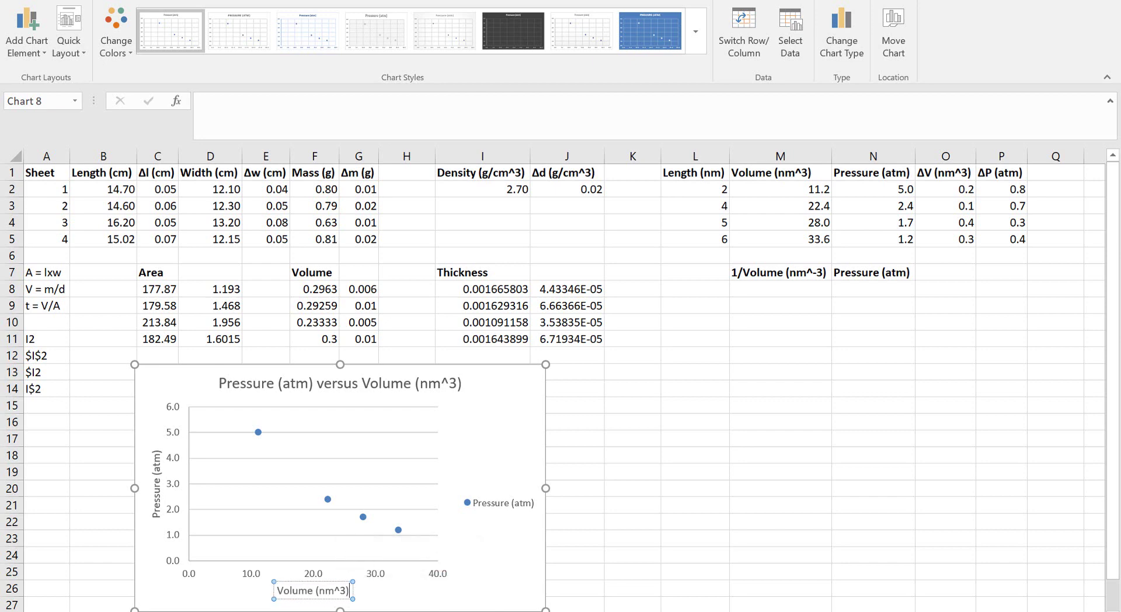
click(523, 552)
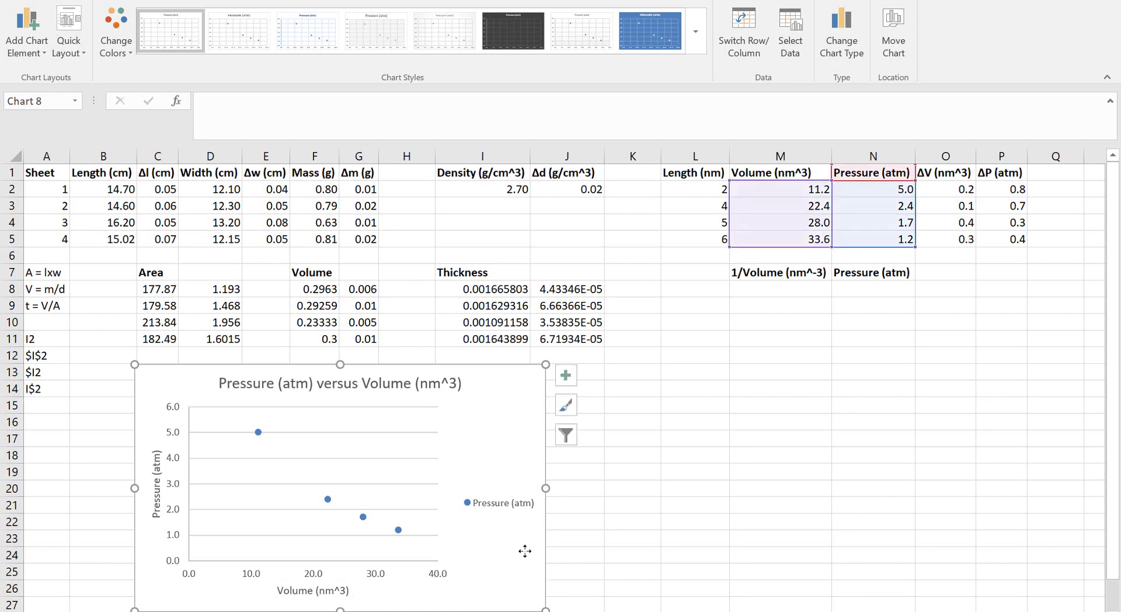
Step: Delete the chart legend and change the N3 pressure from 2.4 to 2.7
click(497, 501)
key(Delete)
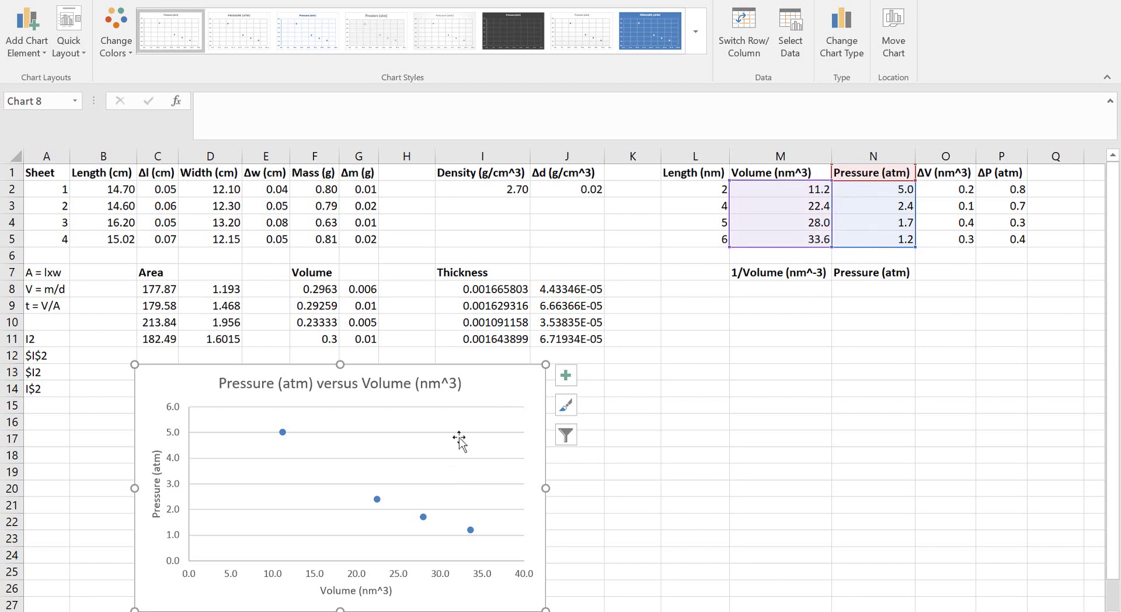
click(898, 211)
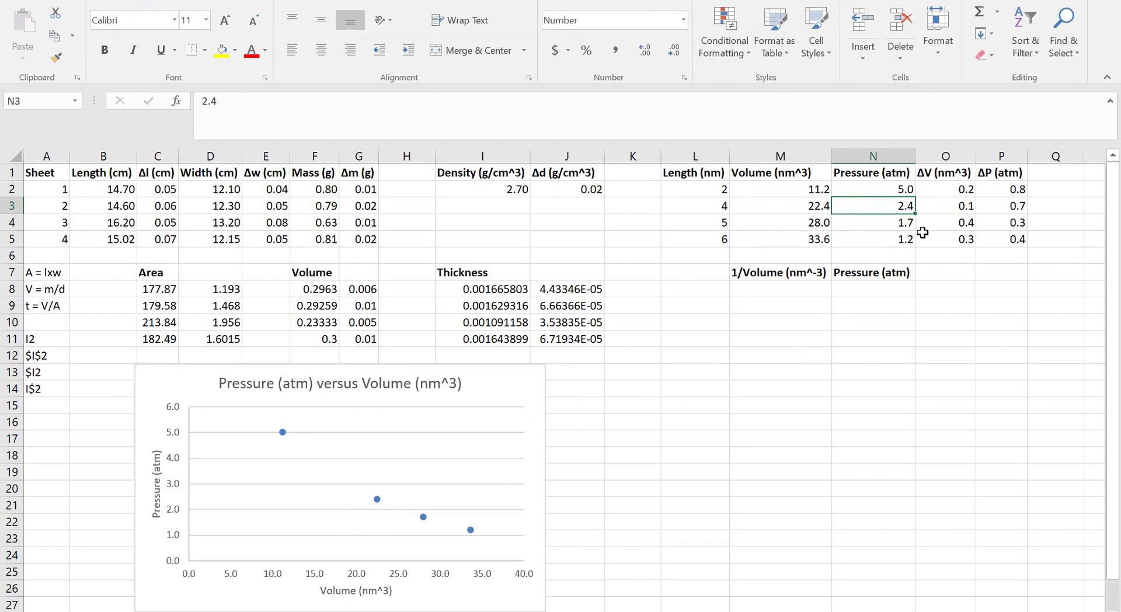
text(2.77)
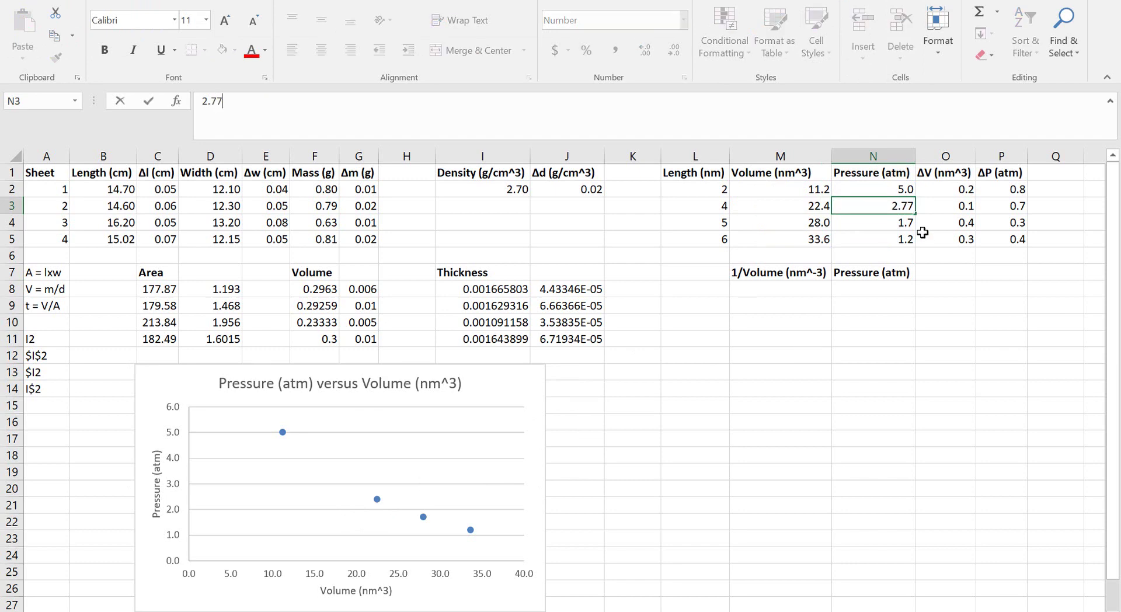
key(BackSpace)
key(Return)
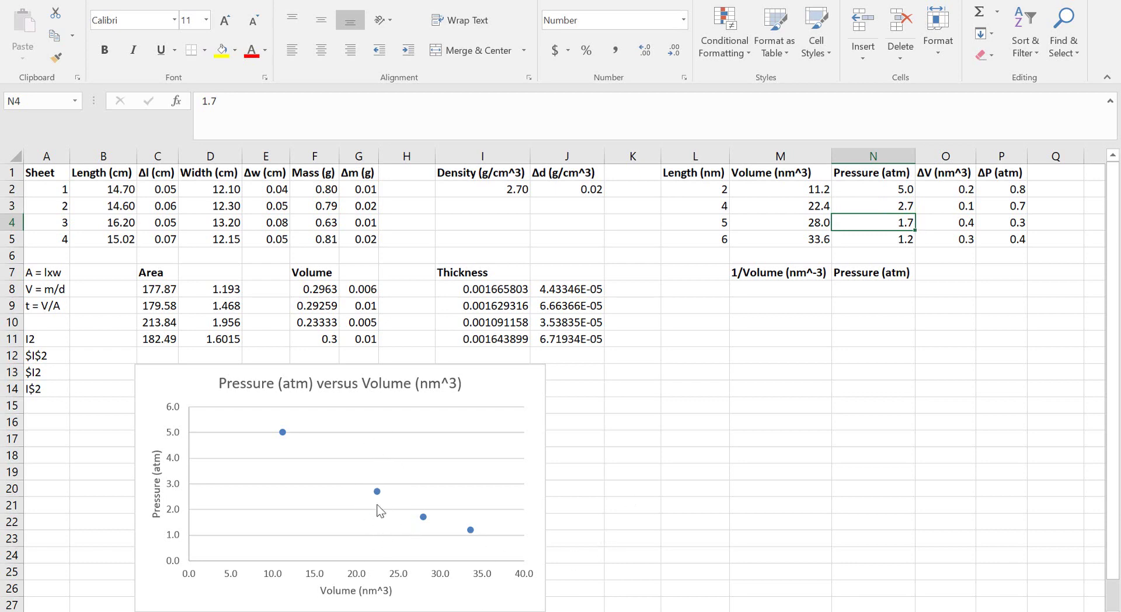
Step: Add a linear trendline to the Pressure series, displaying its equation and R² on the chart
click(282, 434)
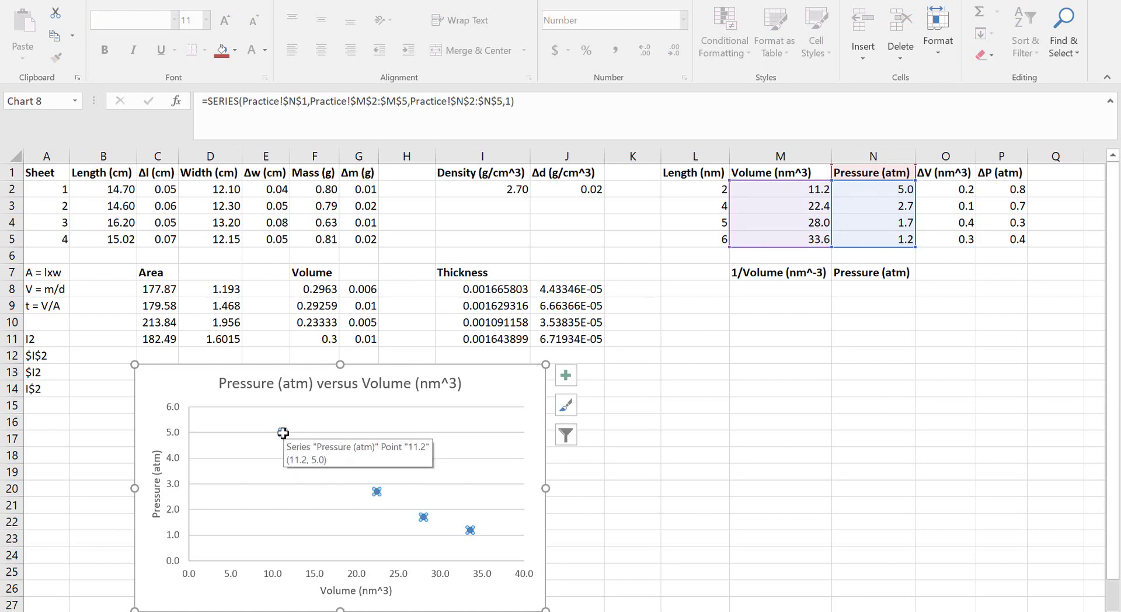
right_click(283, 434)
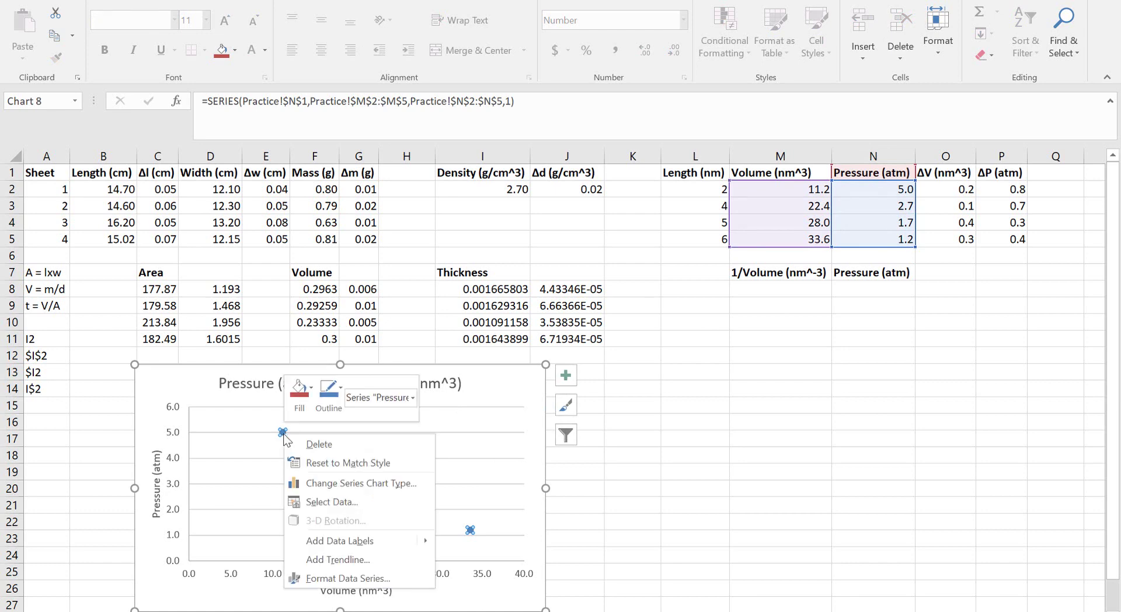
click(338, 559)
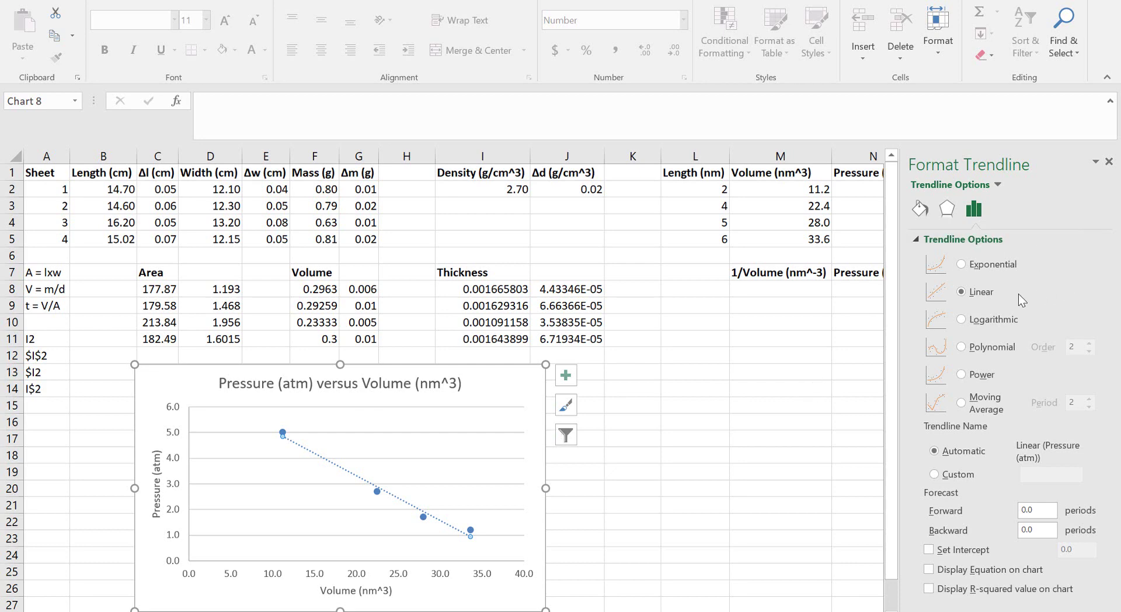
click(985, 266)
click(972, 319)
click(967, 346)
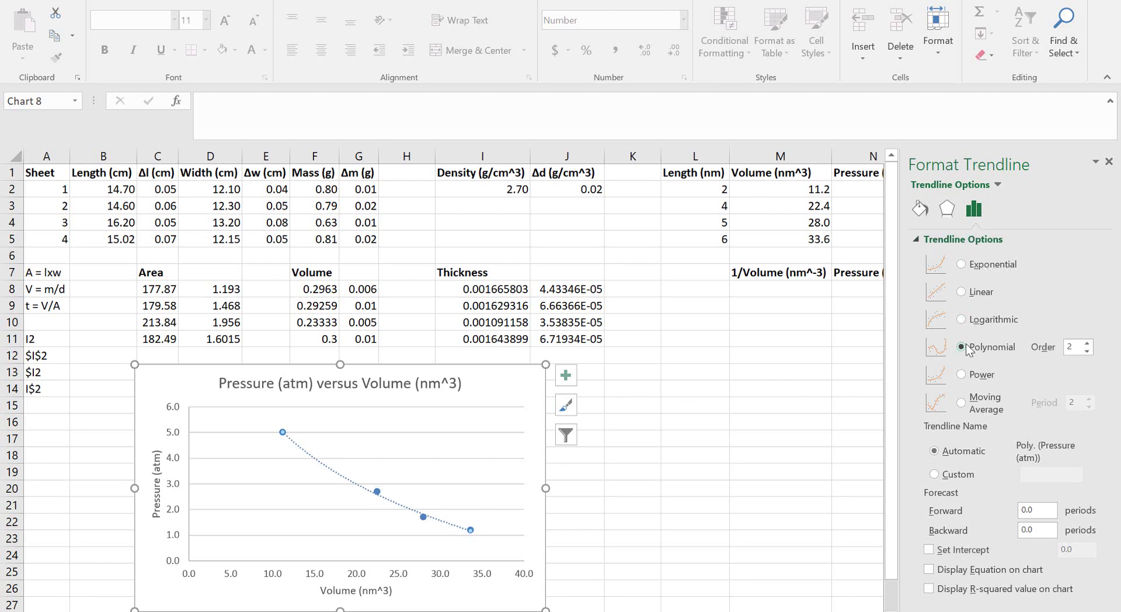
click(965, 380)
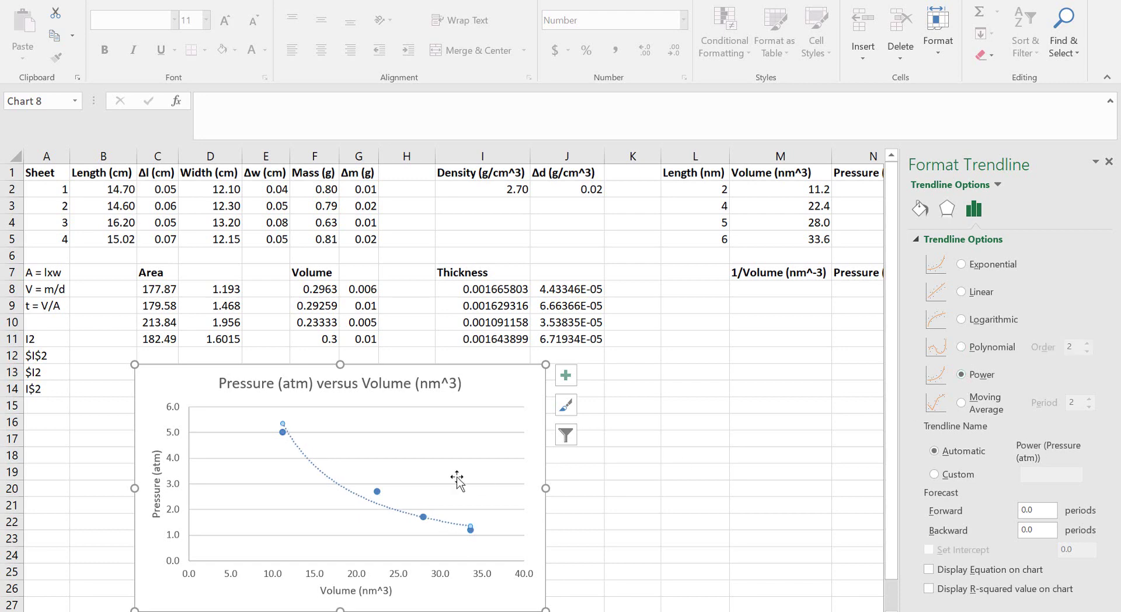
click(962, 293)
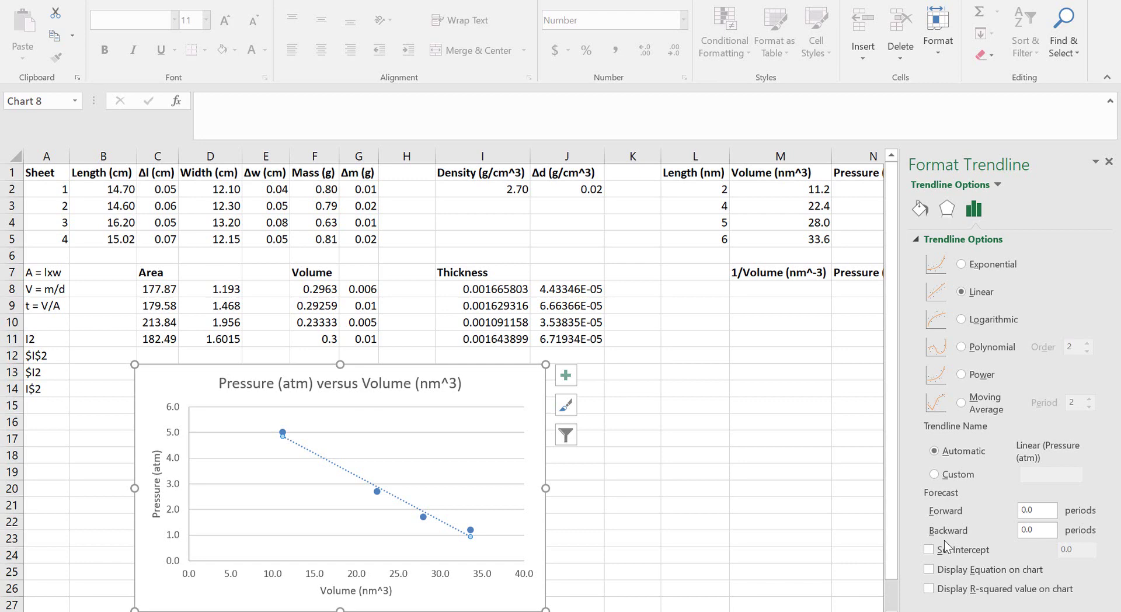
click(928, 569)
click(927, 589)
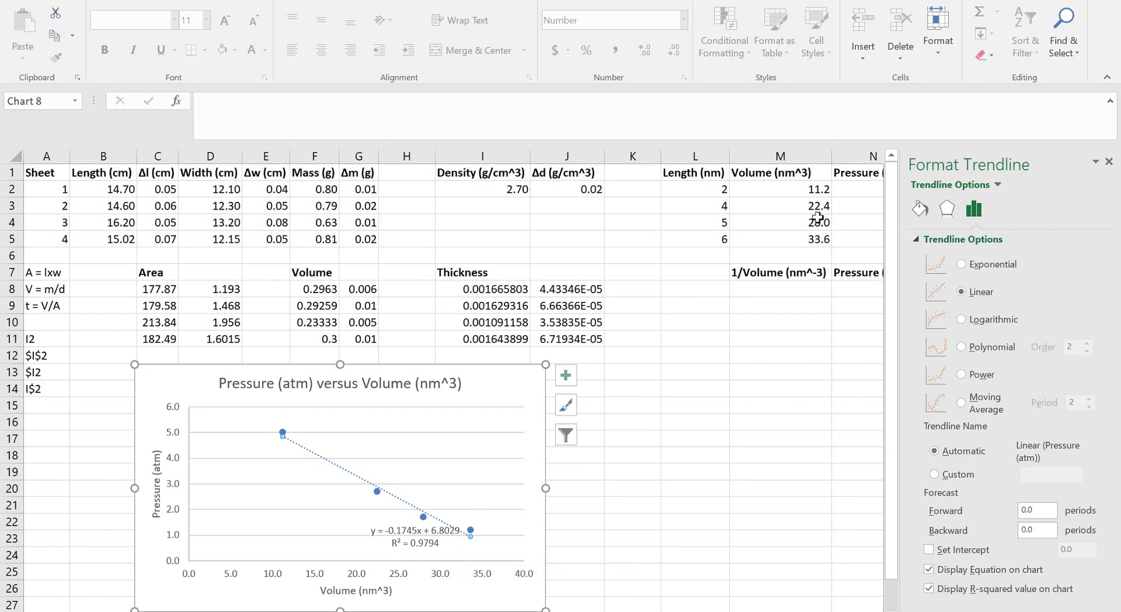
Step: Close the Format Trendline pane and select the Pressure versus Volume chart
click(1108, 161)
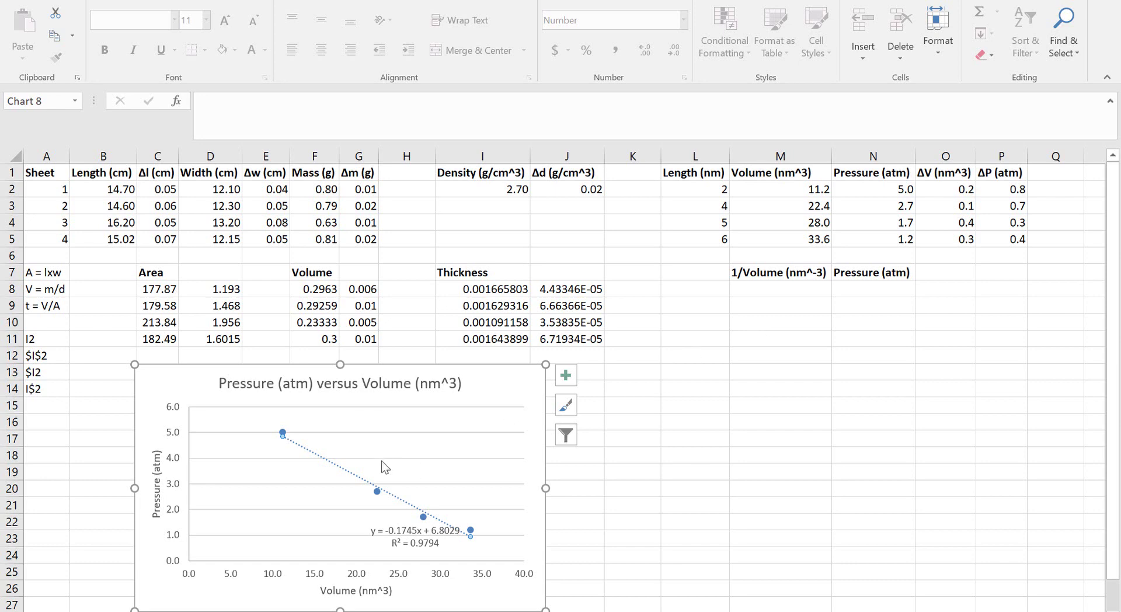
click(506, 384)
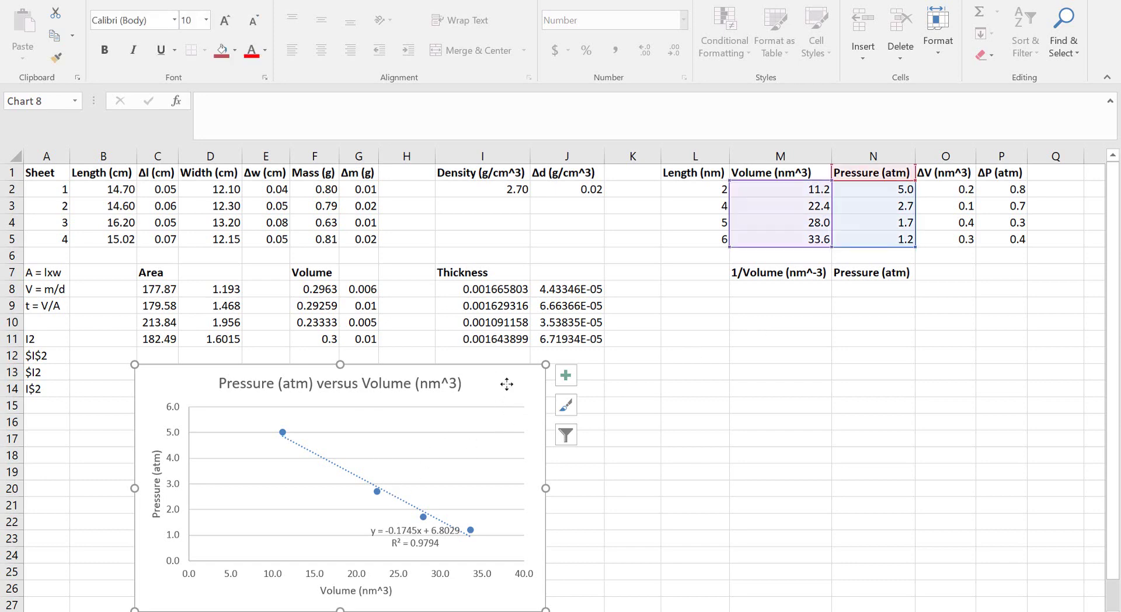
Step: Turn on Error Bars from the Chart Elements list and expand the error bar type choices
click(567, 377)
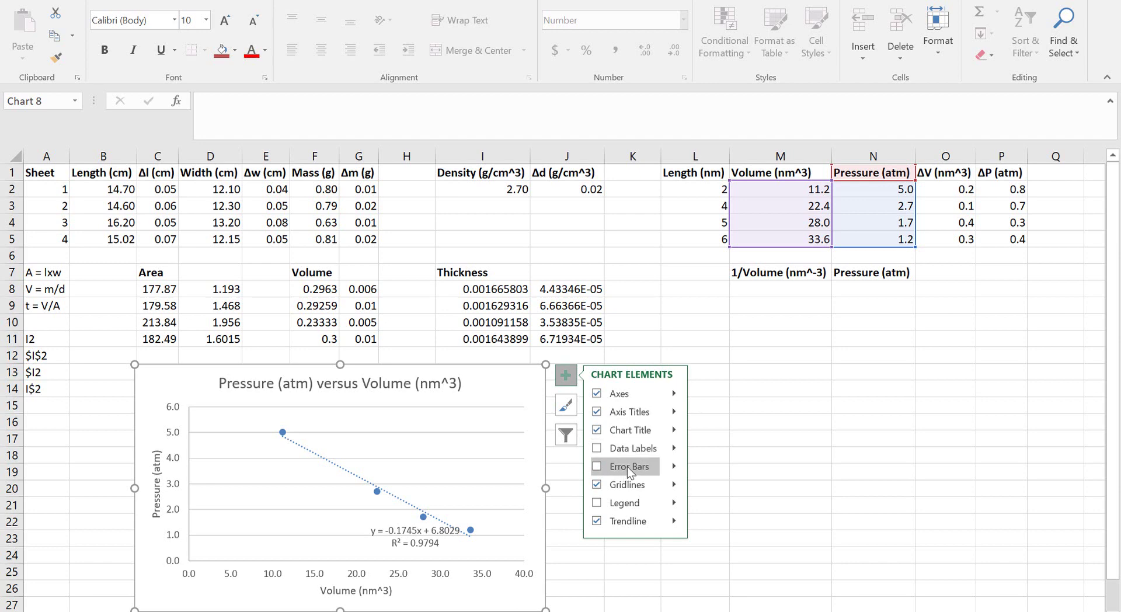
click(600, 466)
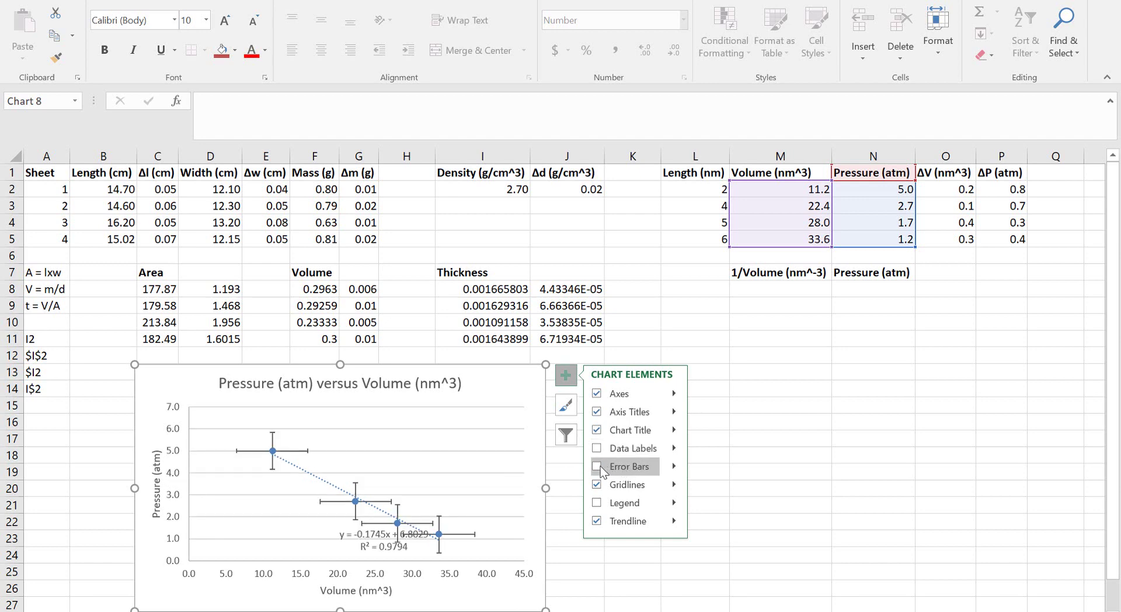
click(674, 466)
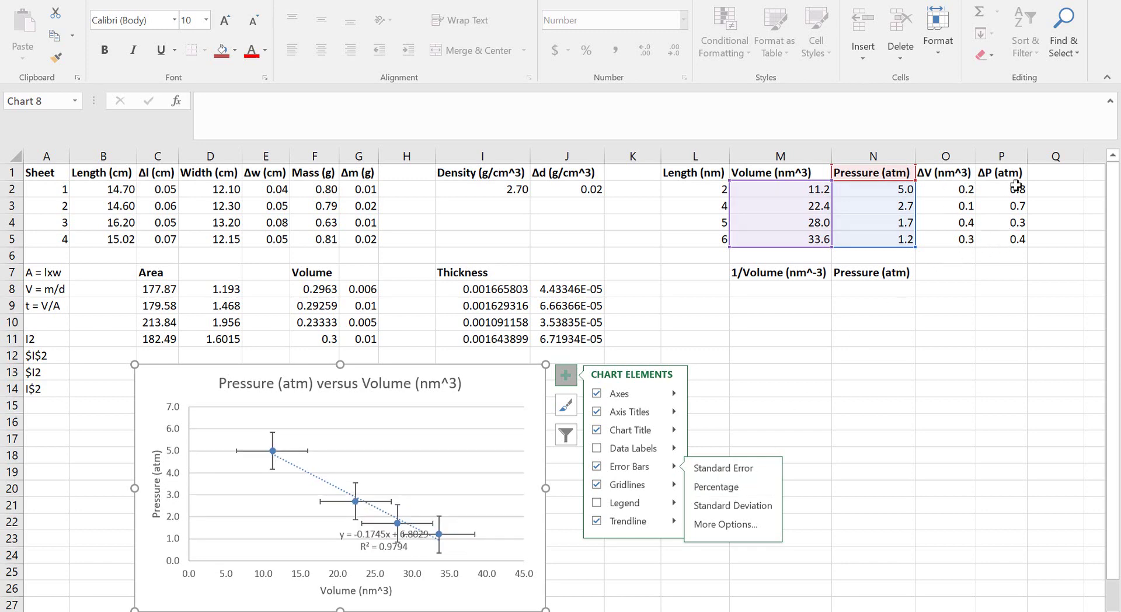
Step: Open More Error Bar Options and drag the chart under the columns I–N table
click(748, 531)
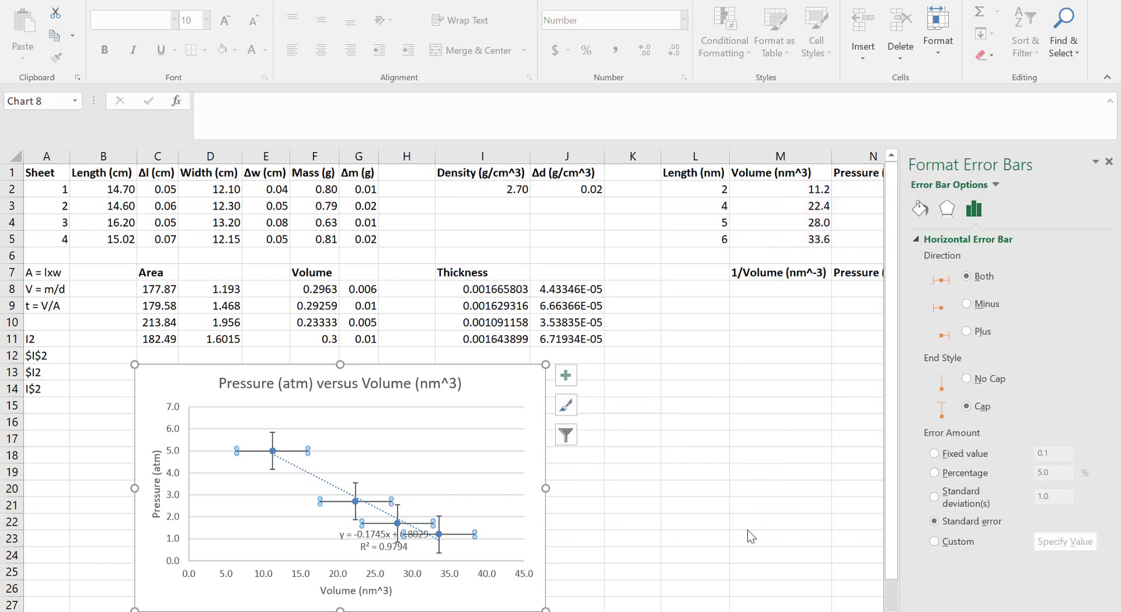
scroll(453, 380, right, 3)
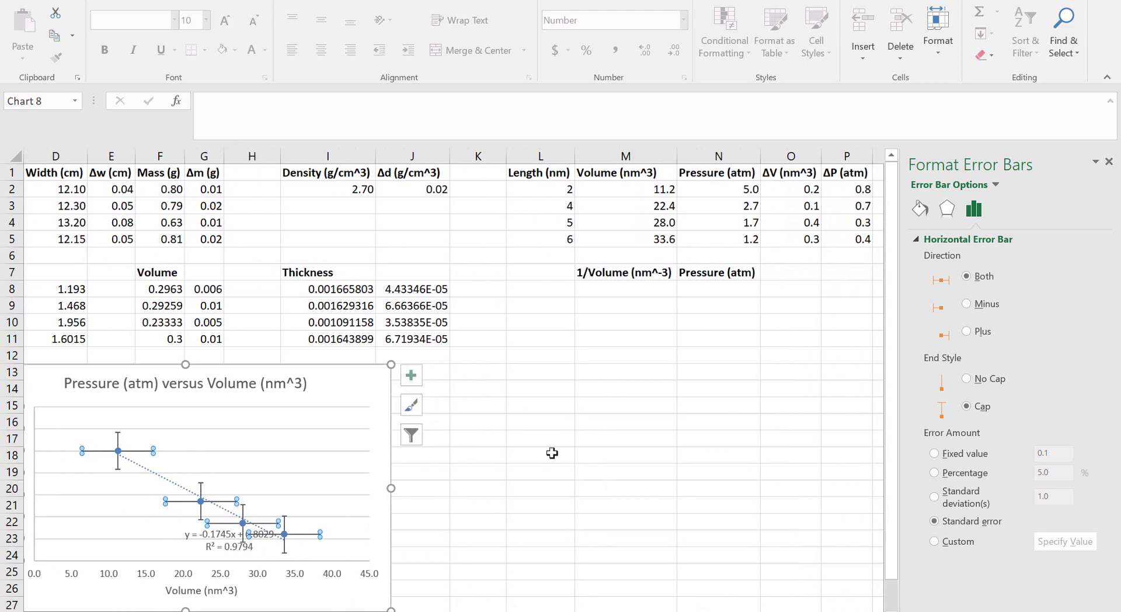
click(372, 429)
drag(377, 403, 601, 389)
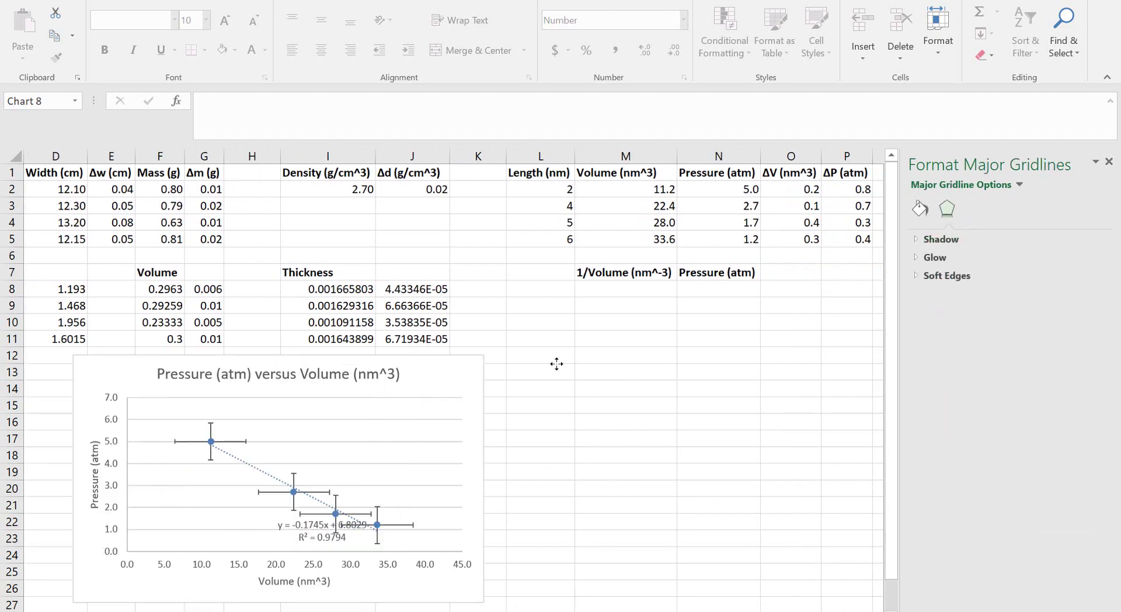
Step: Deselect the chart, then select its horizontal error bars for formatting
click(816, 482)
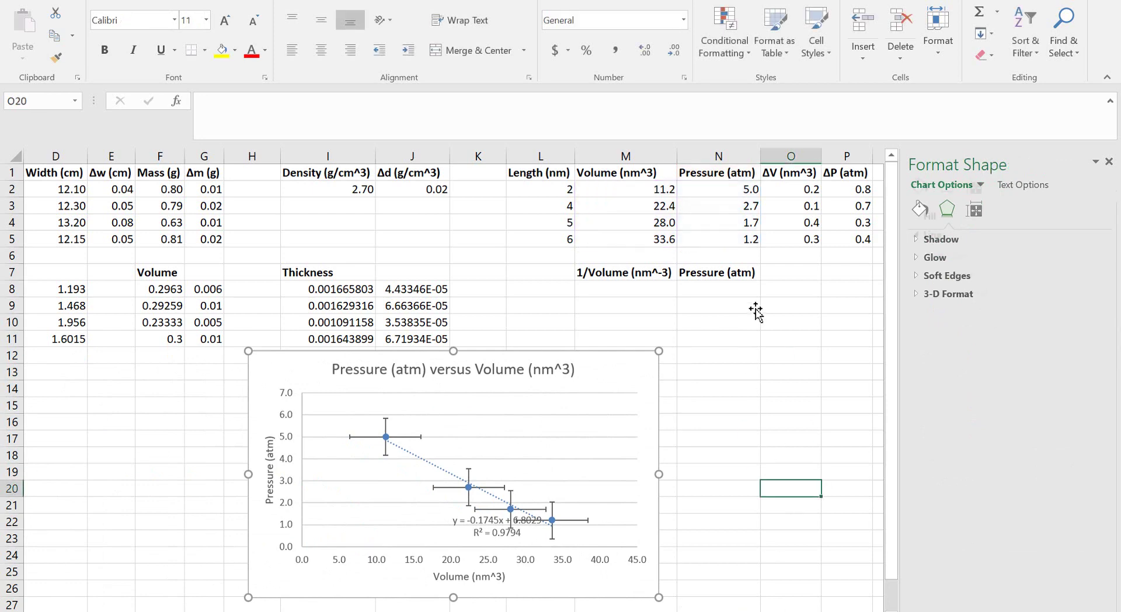
click(419, 438)
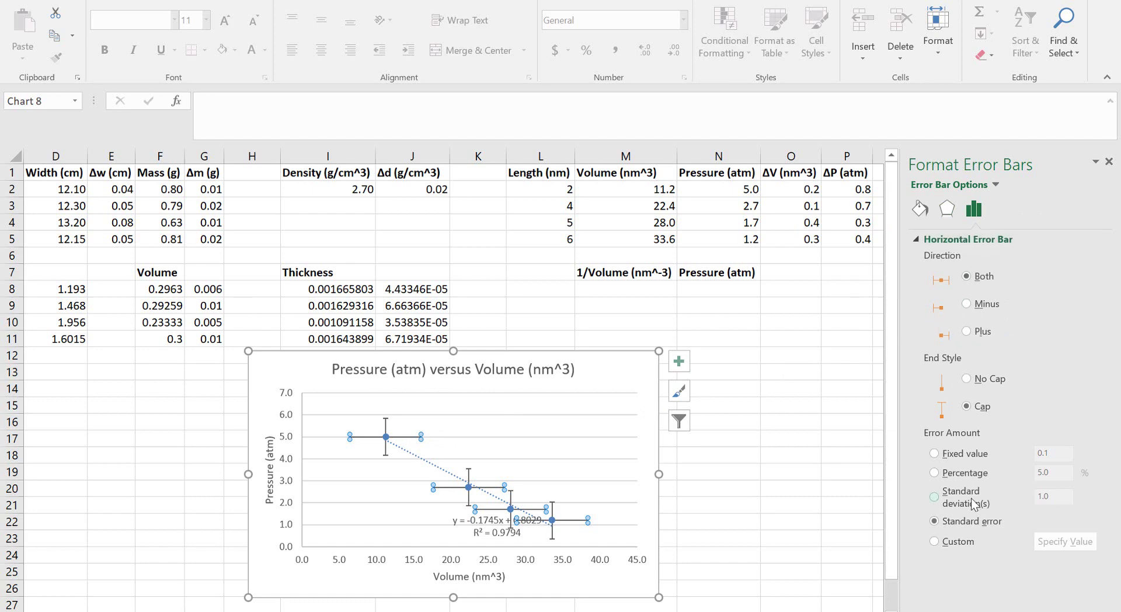
Step: Set the horizontal error bars to Custom, with positive and negative values from ΔV cells O2:O5
click(934, 542)
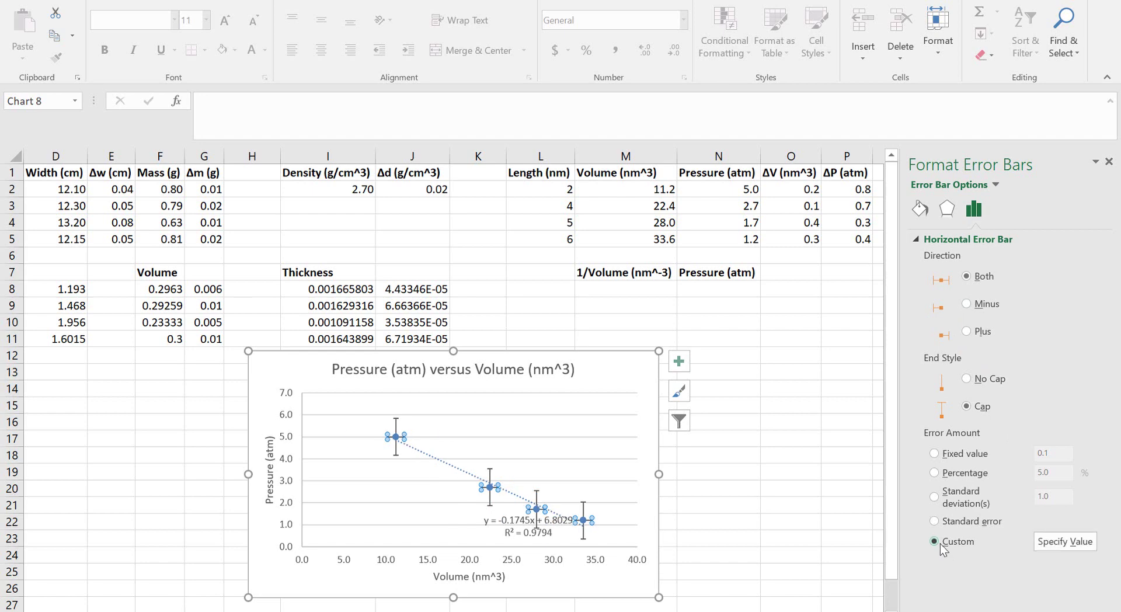
click(1057, 541)
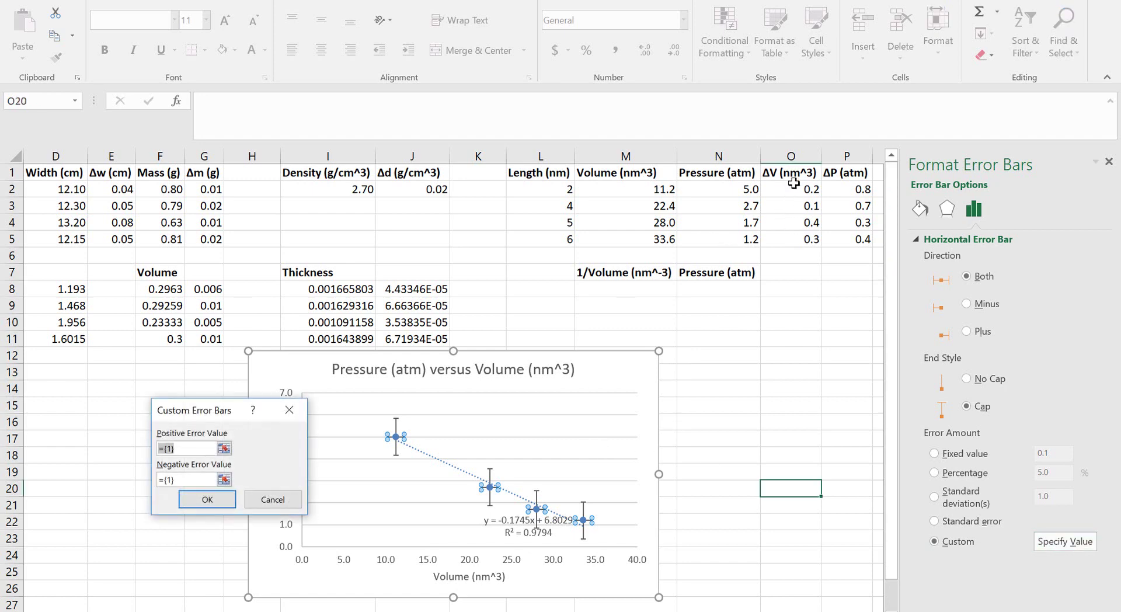
click(224, 449)
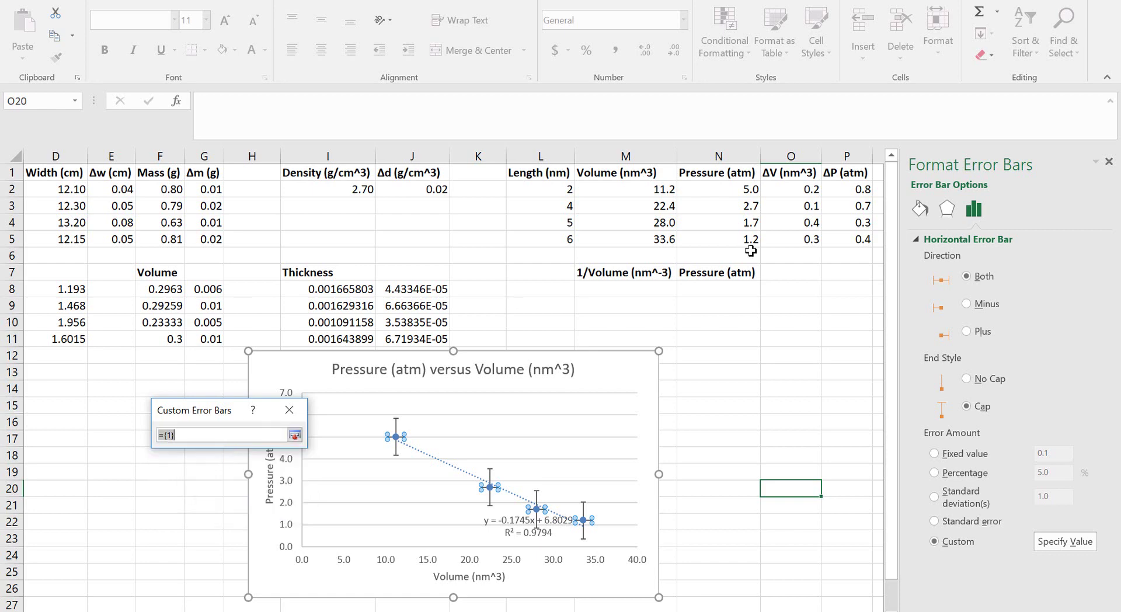
drag(801, 186, 795, 242)
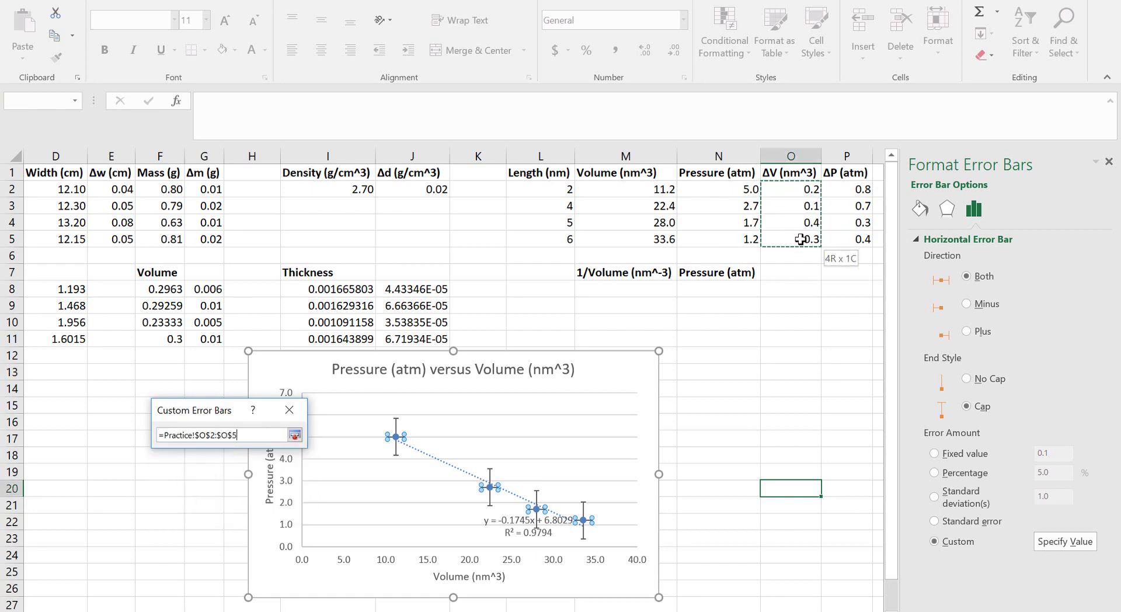
key(Return)
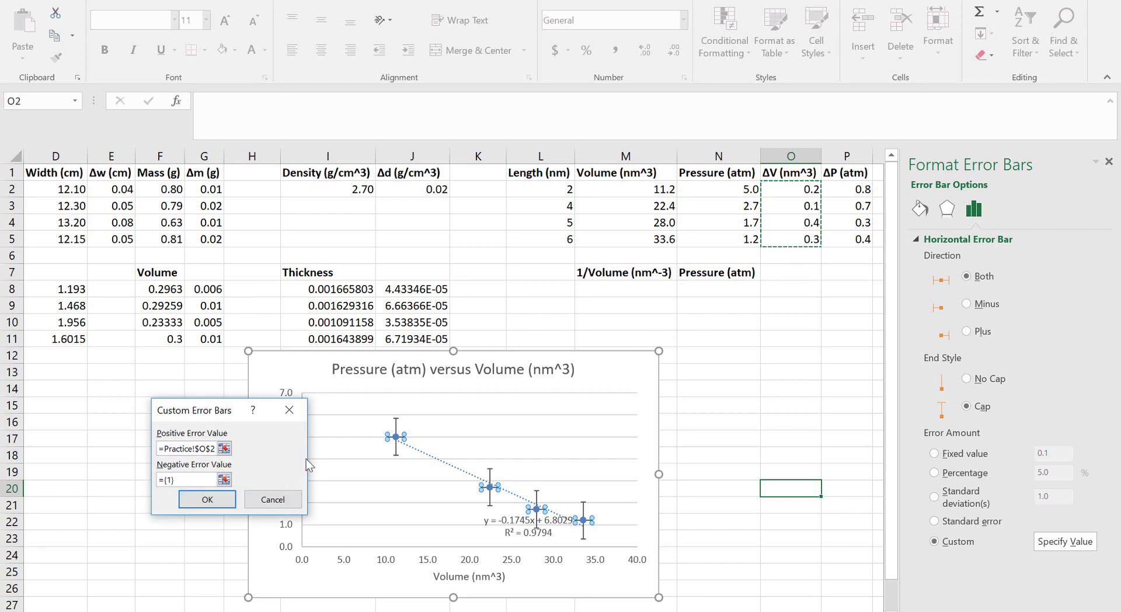
click(224, 479)
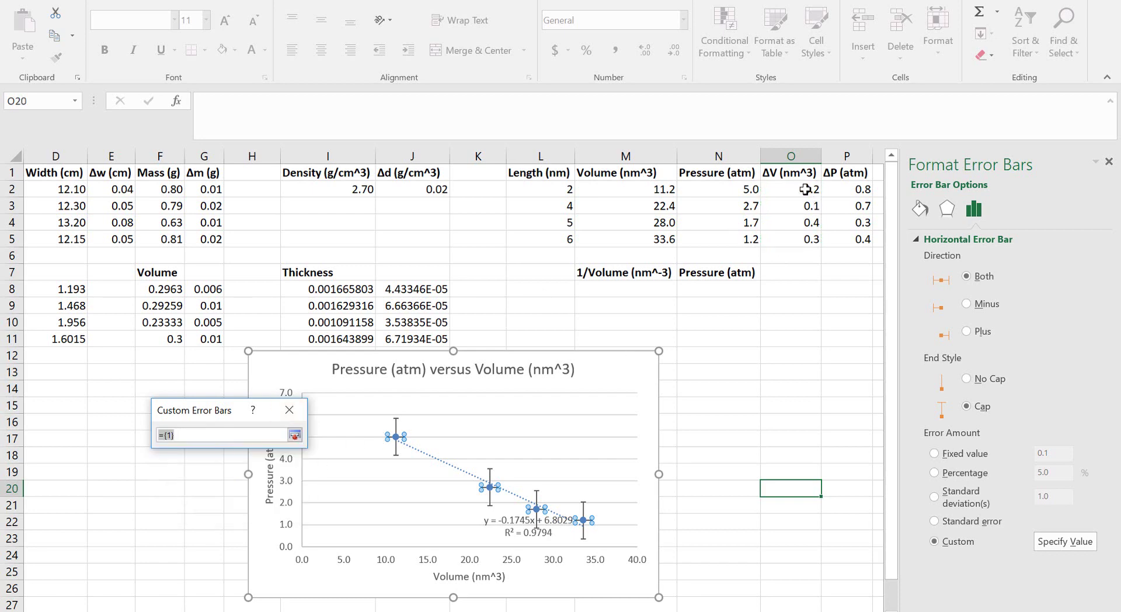
drag(809, 189, 801, 238)
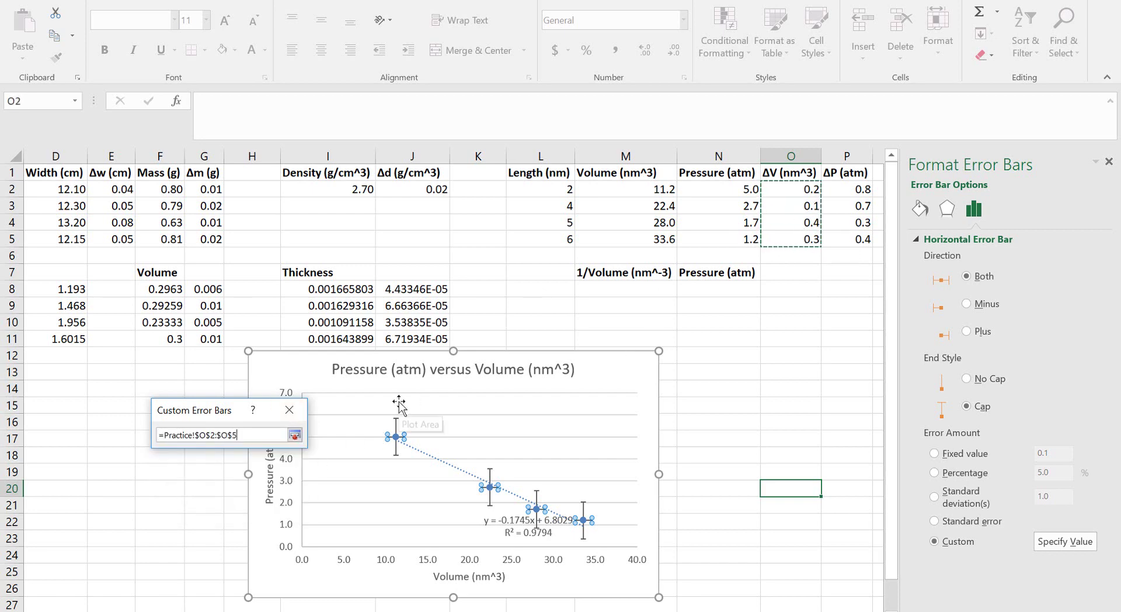
key(Return)
click(207, 499)
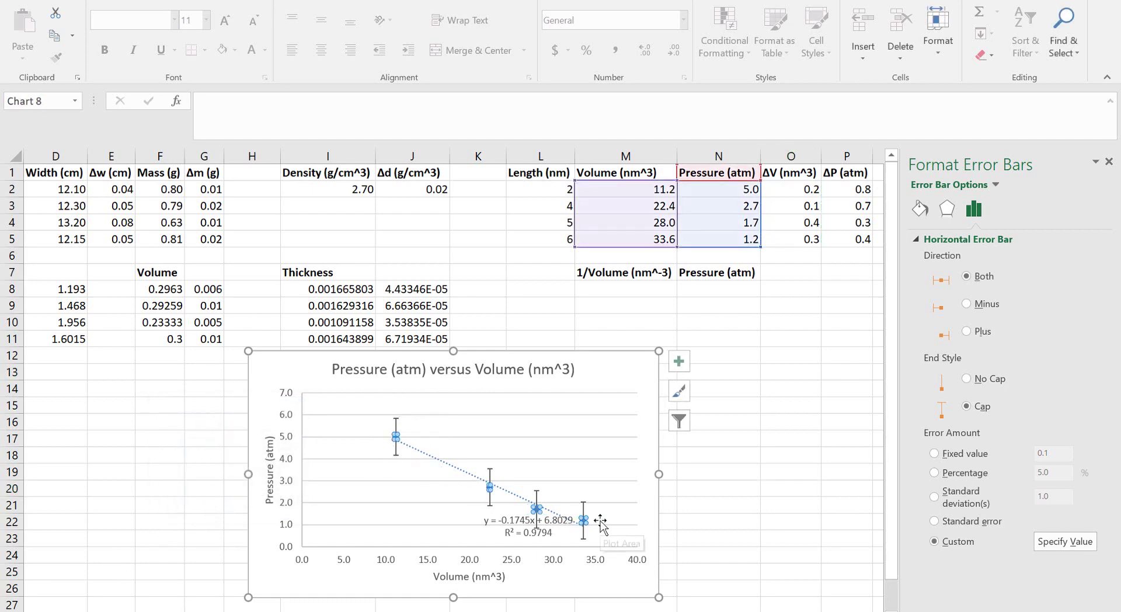
Step: Change the first ΔV value in O2 to 5
click(807, 191)
text(5)
key(Return)
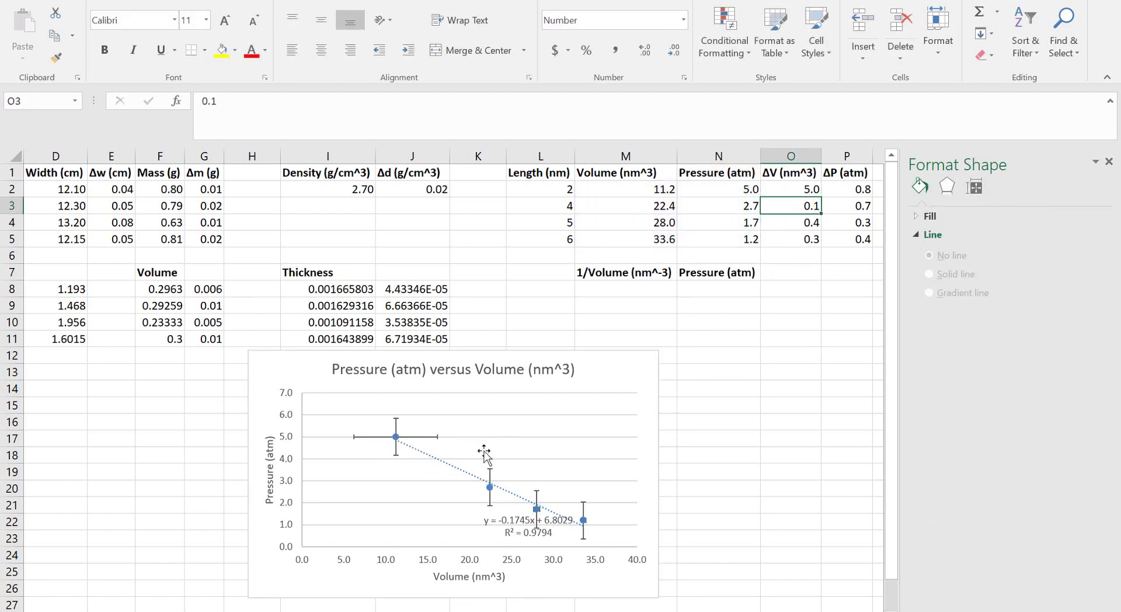
Step: Set the vertical error bars to Custom, with positive and negative values from ΔP cells P2:P5
click(395, 428)
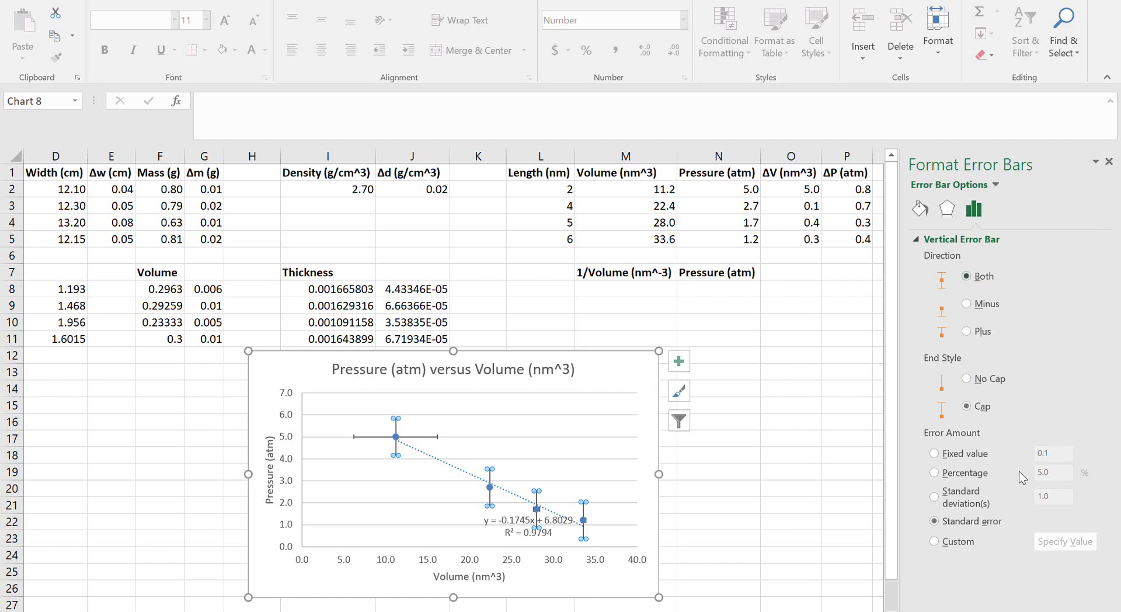
click(958, 543)
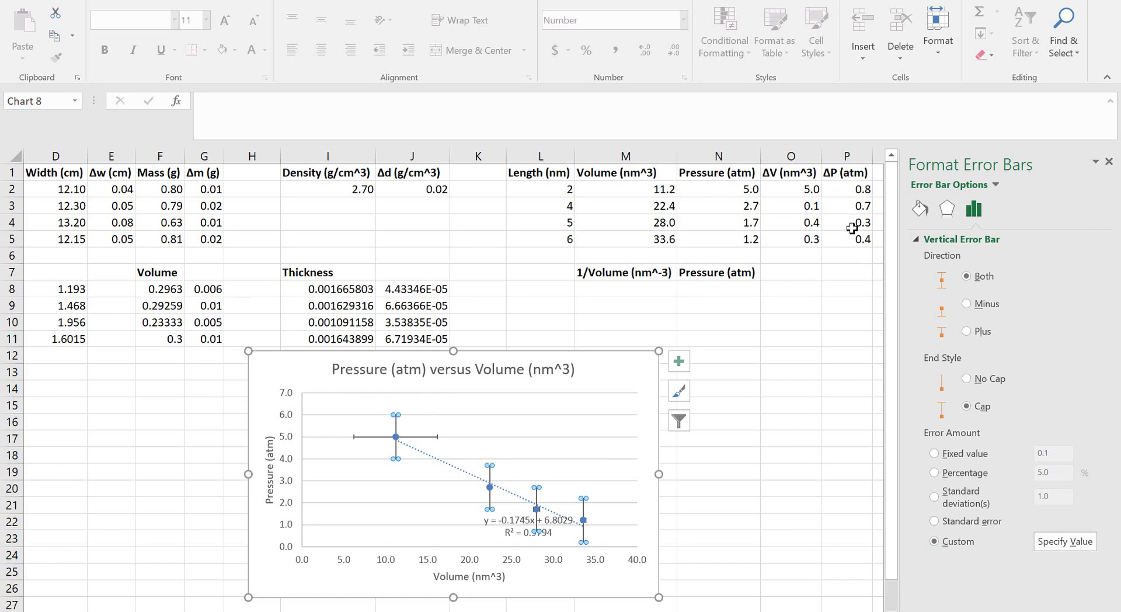
click(1060, 541)
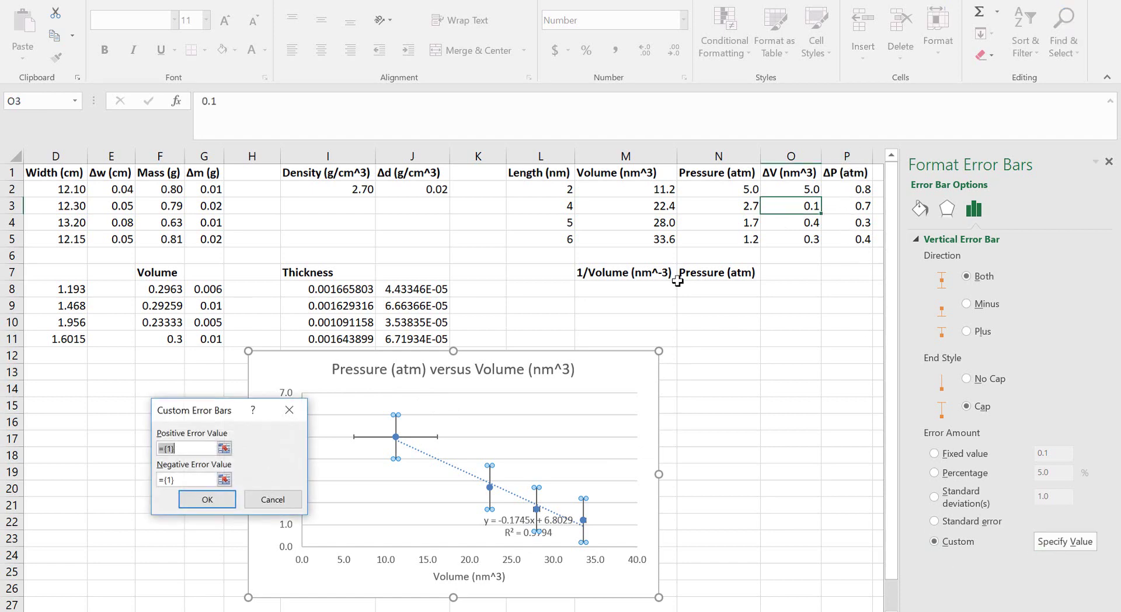
click(225, 448)
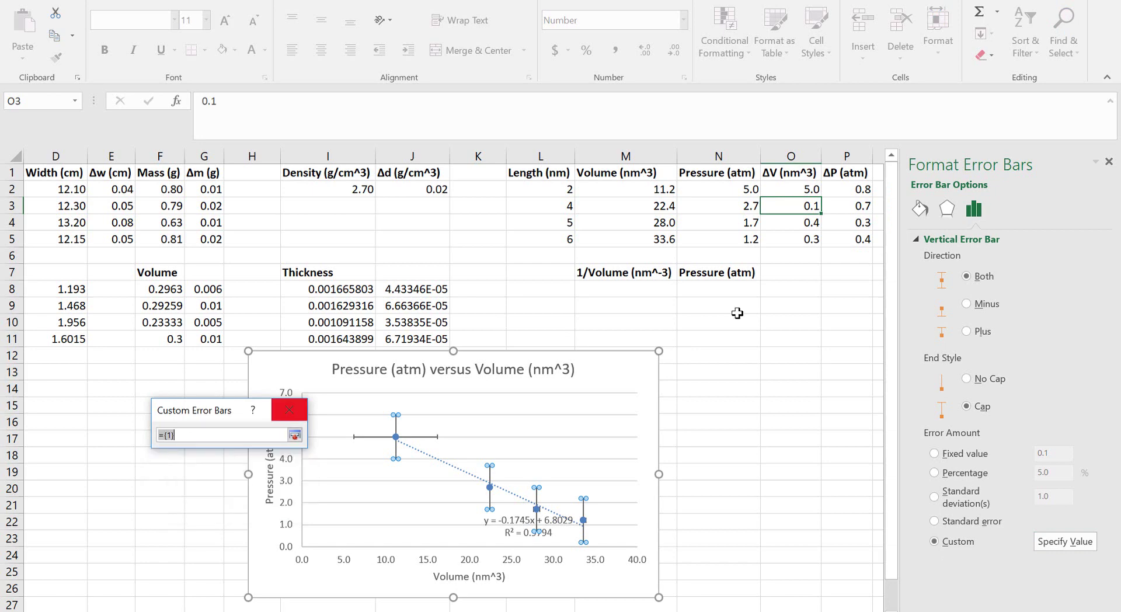
drag(853, 191, 855, 236)
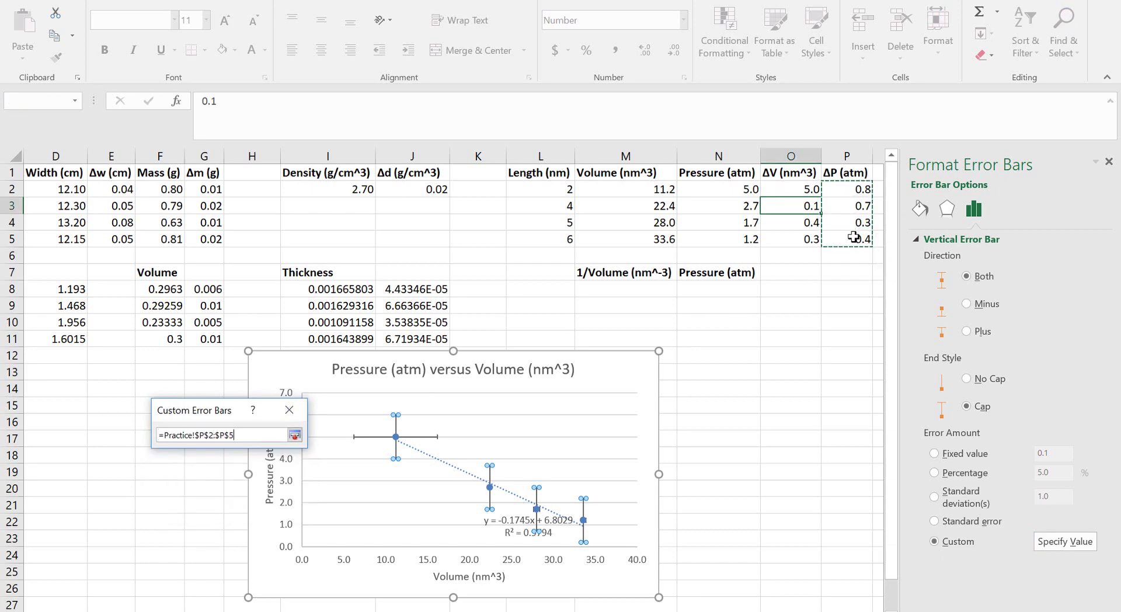
click(294, 435)
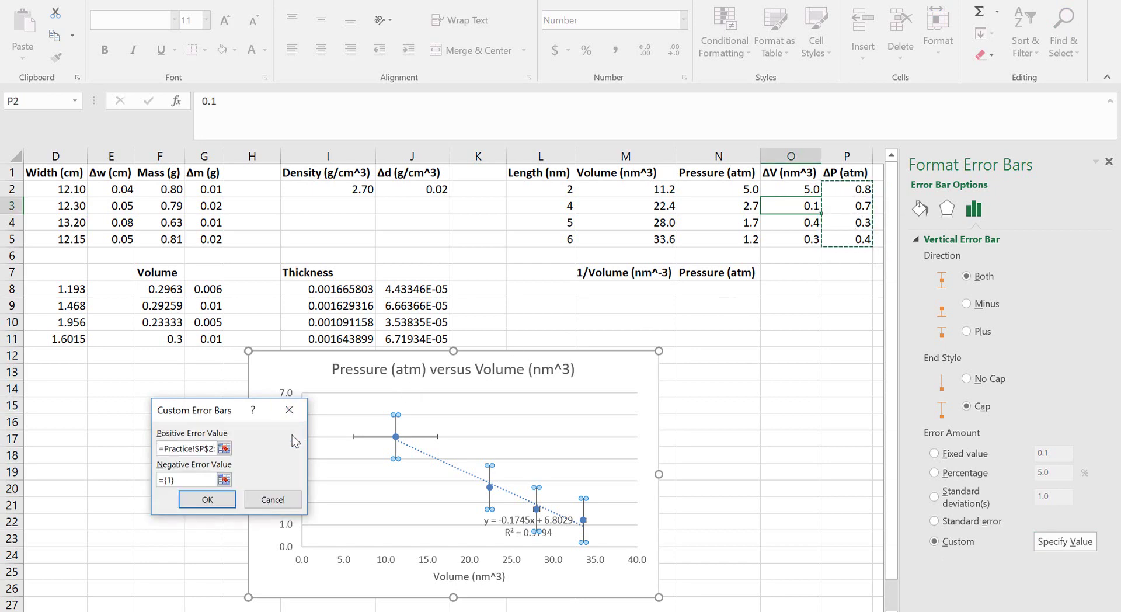
click(226, 480)
drag(846, 189, 855, 239)
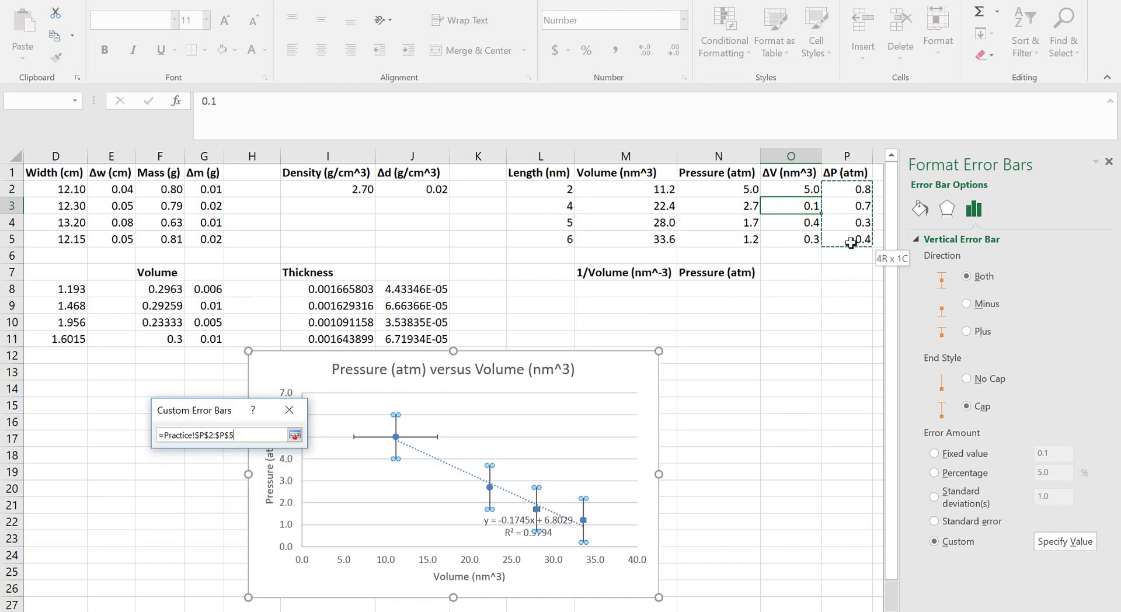
click(294, 435)
click(190, 500)
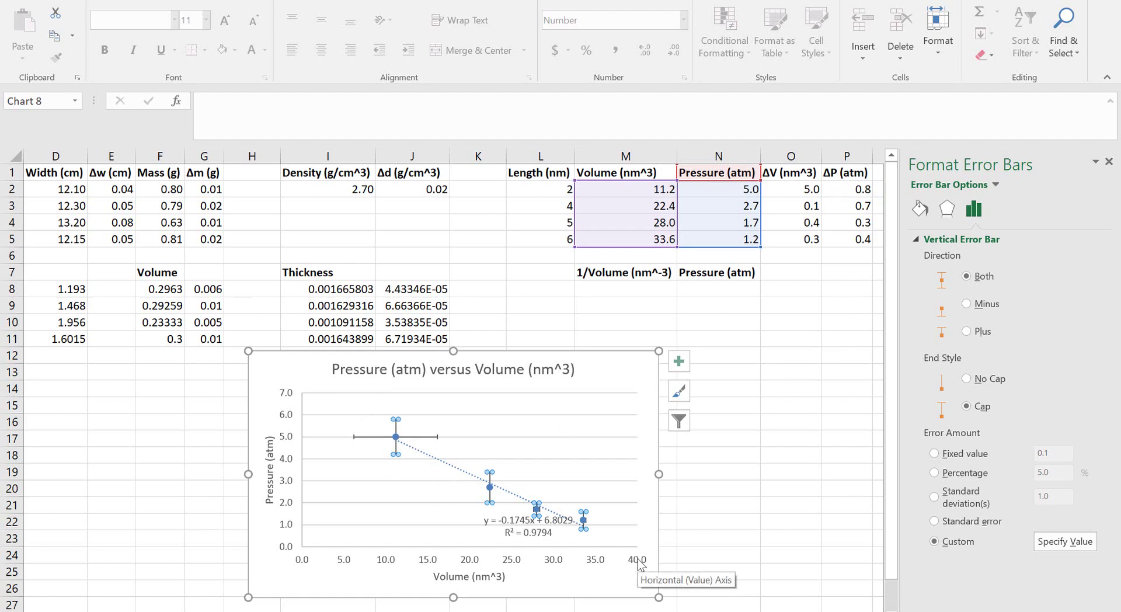
Step: Drag the chart left and down, beneath the width and mass data in columns D–G
drag(639, 361, 435, 368)
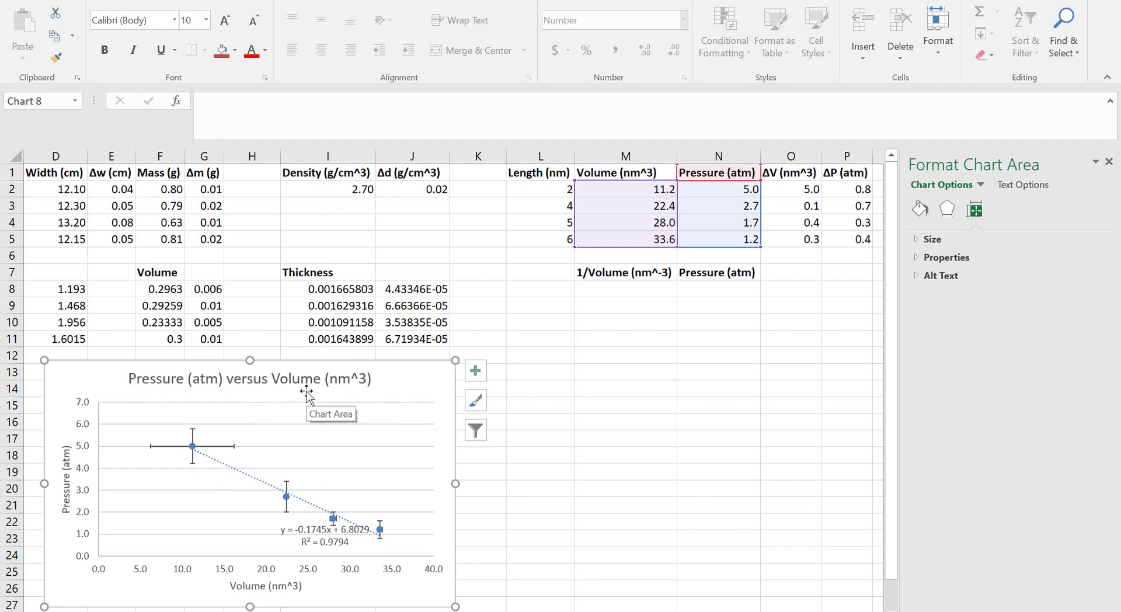
Step: Close the Format pane and enter =1/M2 in cell M8
click(614, 294)
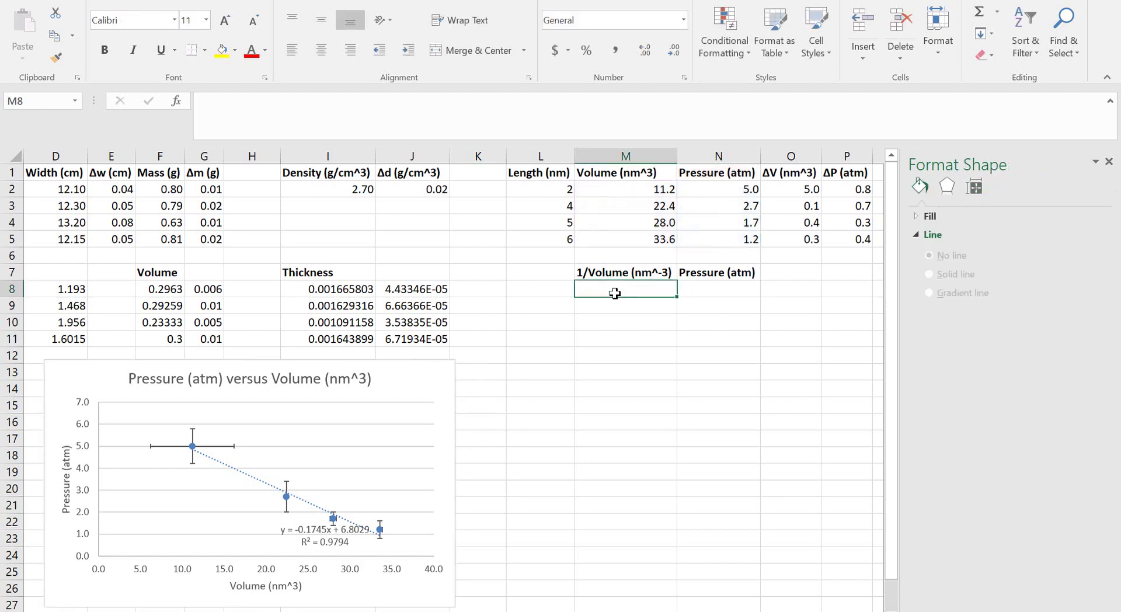
click(1108, 163)
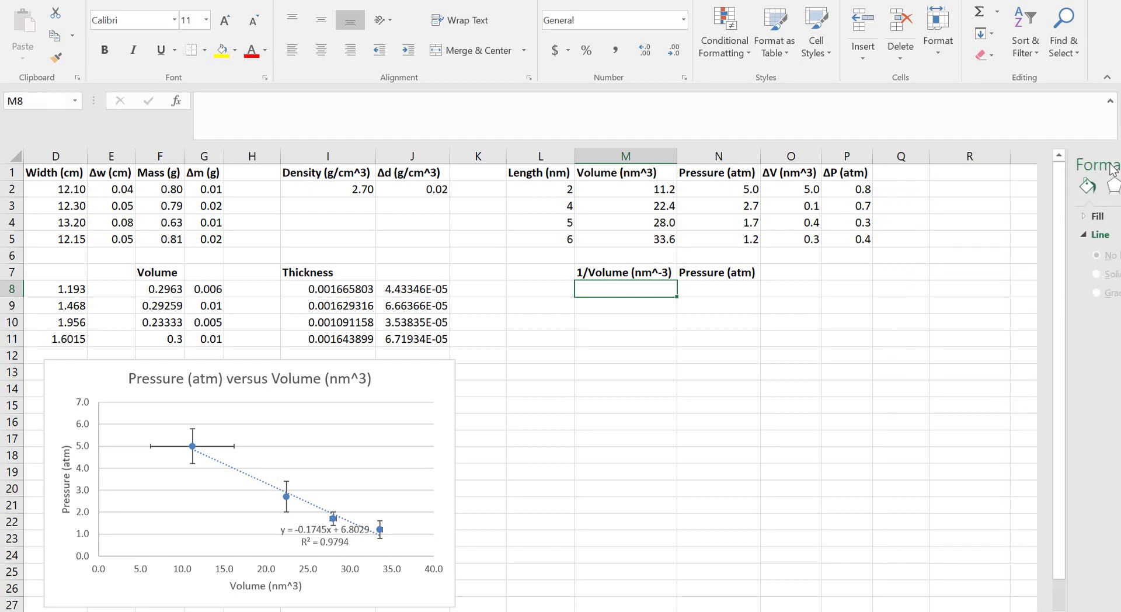
text(=)
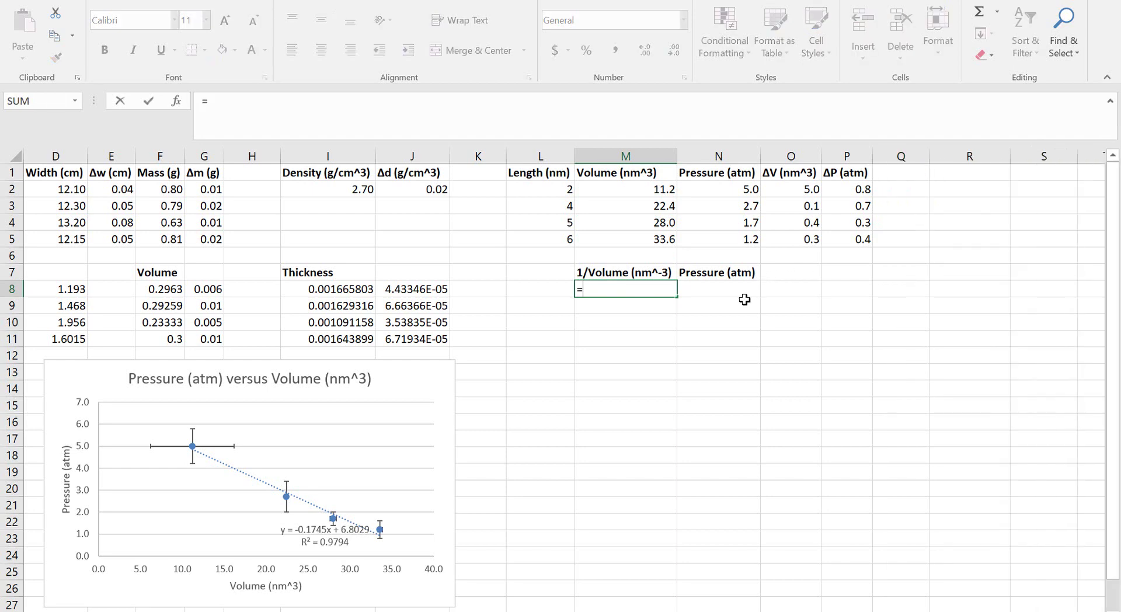
text(1/)
click(640, 188)
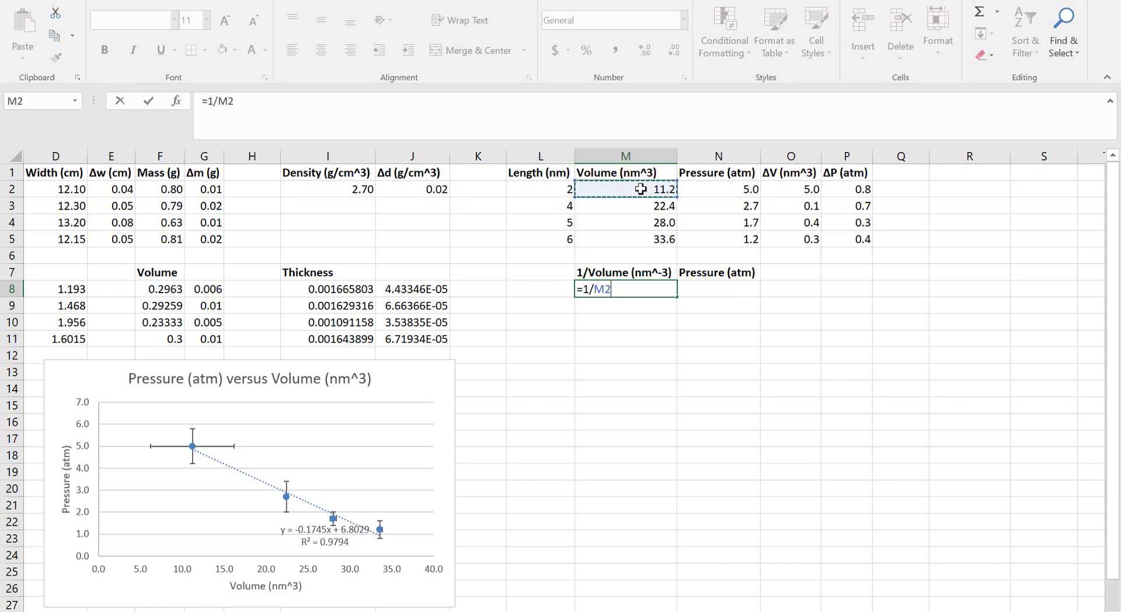
key(Return)
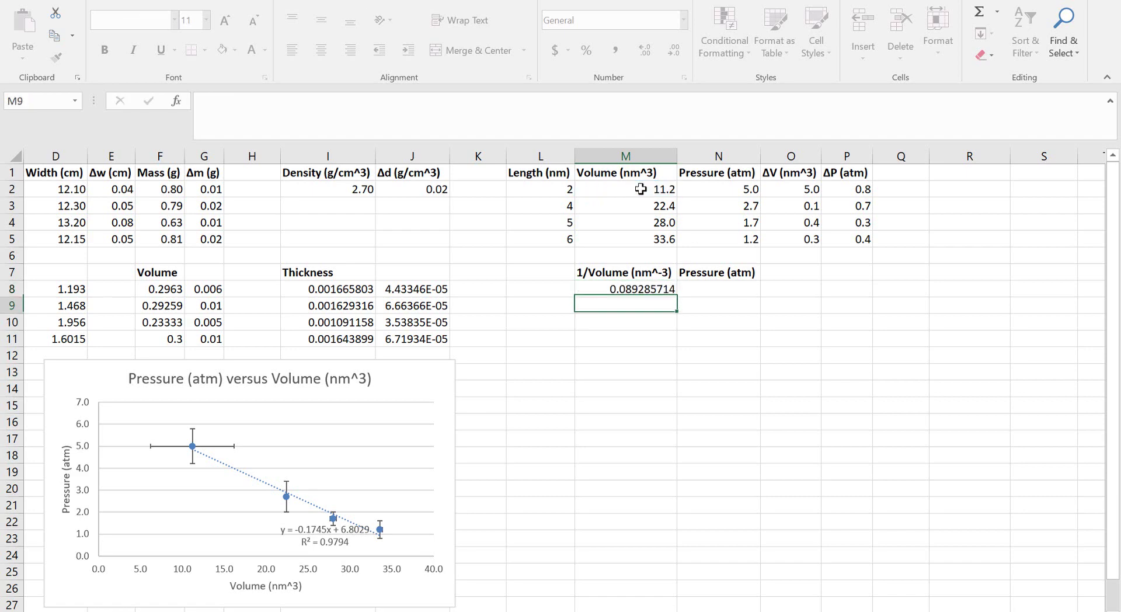
Step: Fill the reciprocal formula down to M11 and check the 1/Volume results
click(668, 289)
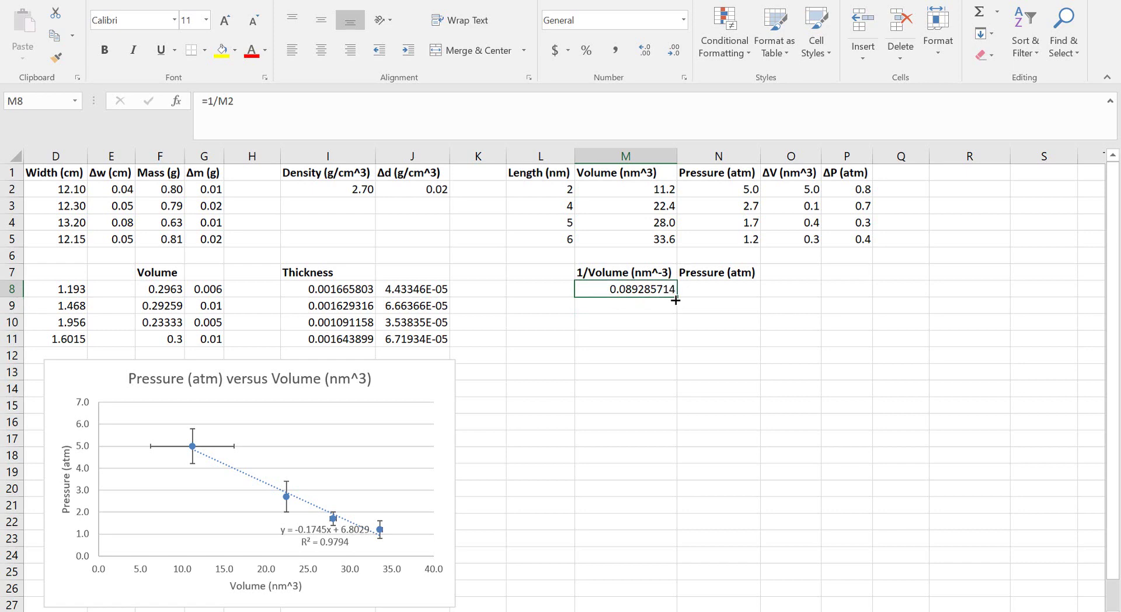
drag(676, 308, 675, 343)
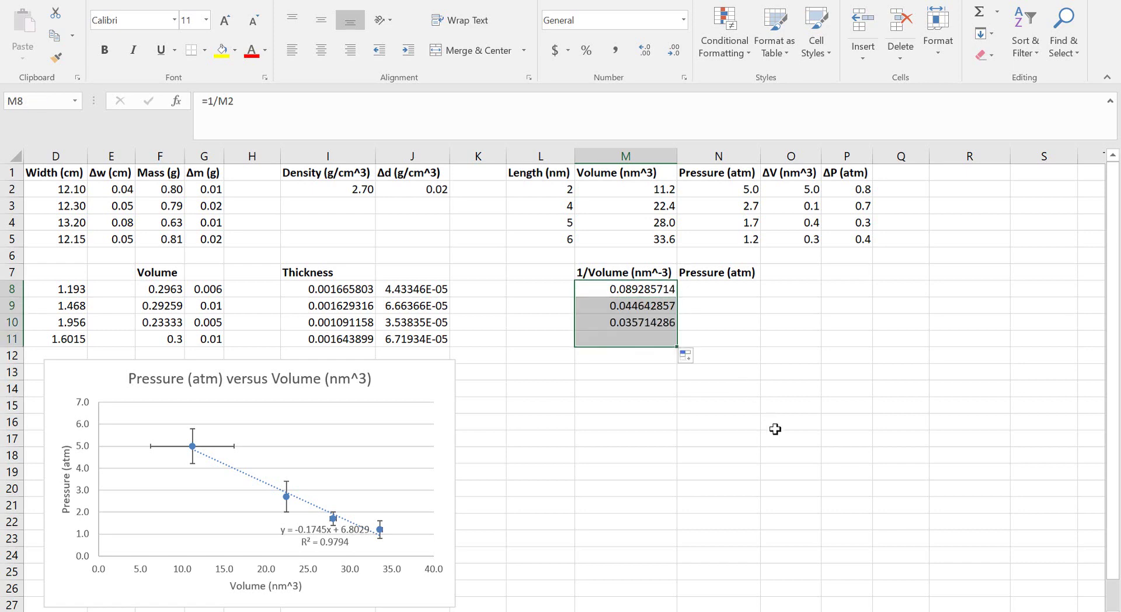
click(660, 308)
key(Down)
key(Down)
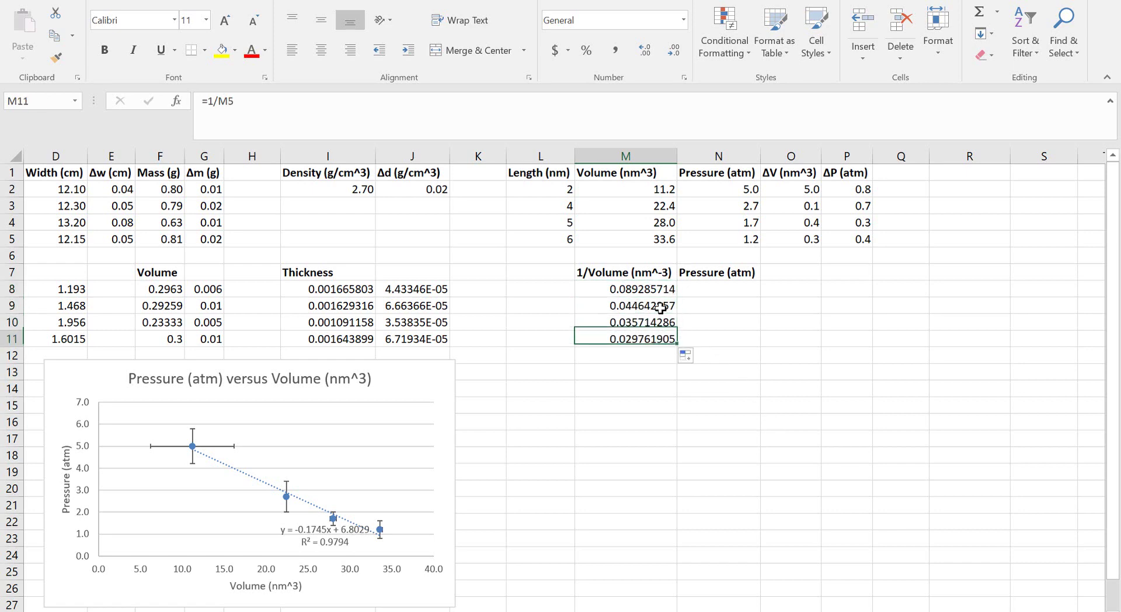
key(Up)
key(Up)
key(Up)
key(Down)
key(Down)
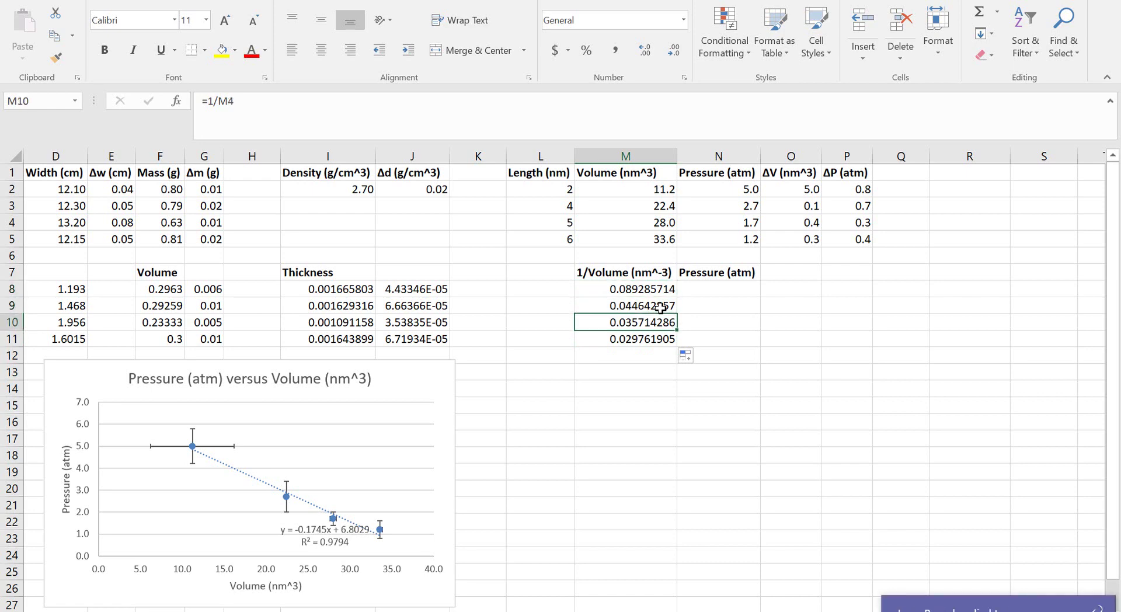
key(Up)
key(Up)
key(Up)
key(Down)
key(Right)
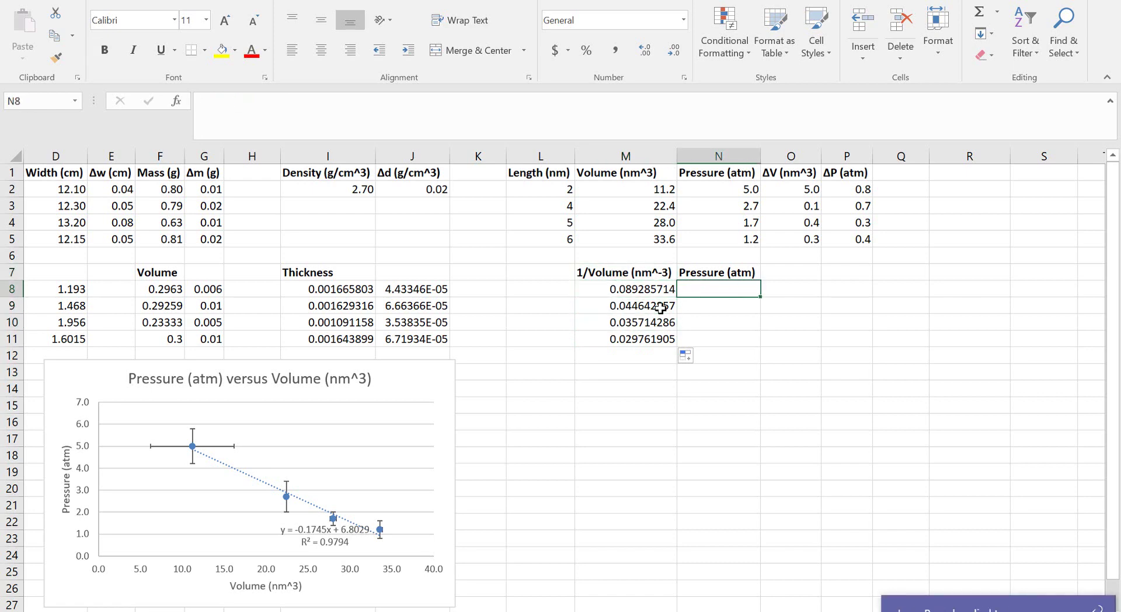
Step: Enter =N2 in N8, fill it down to N11, then select the M7:N11 table
text(=)
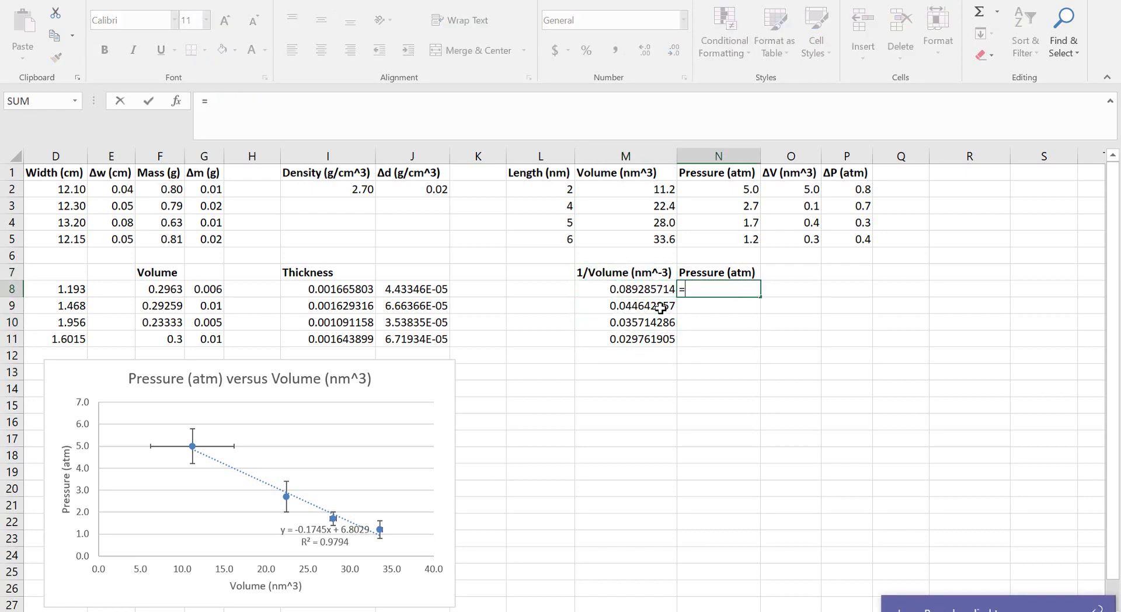
click(725, 188)
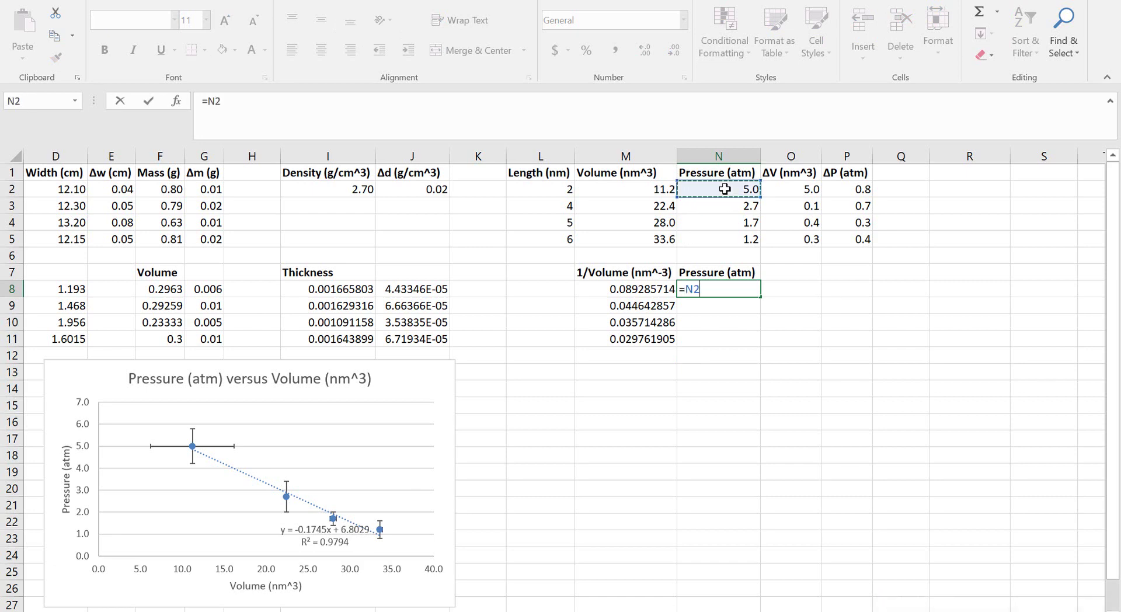
key(Return)
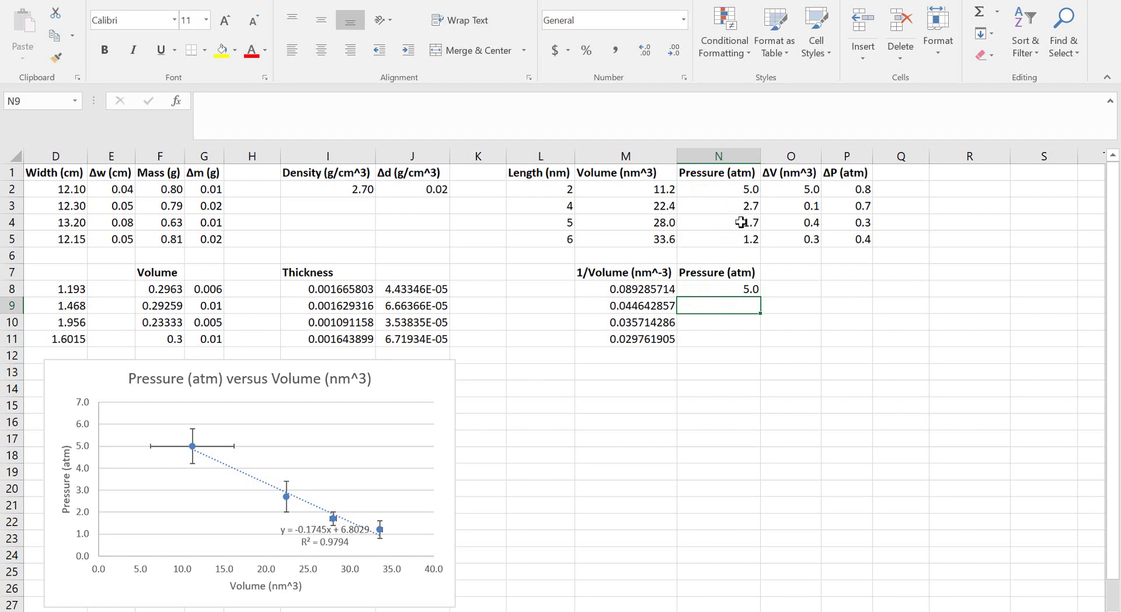
click(743, 287)
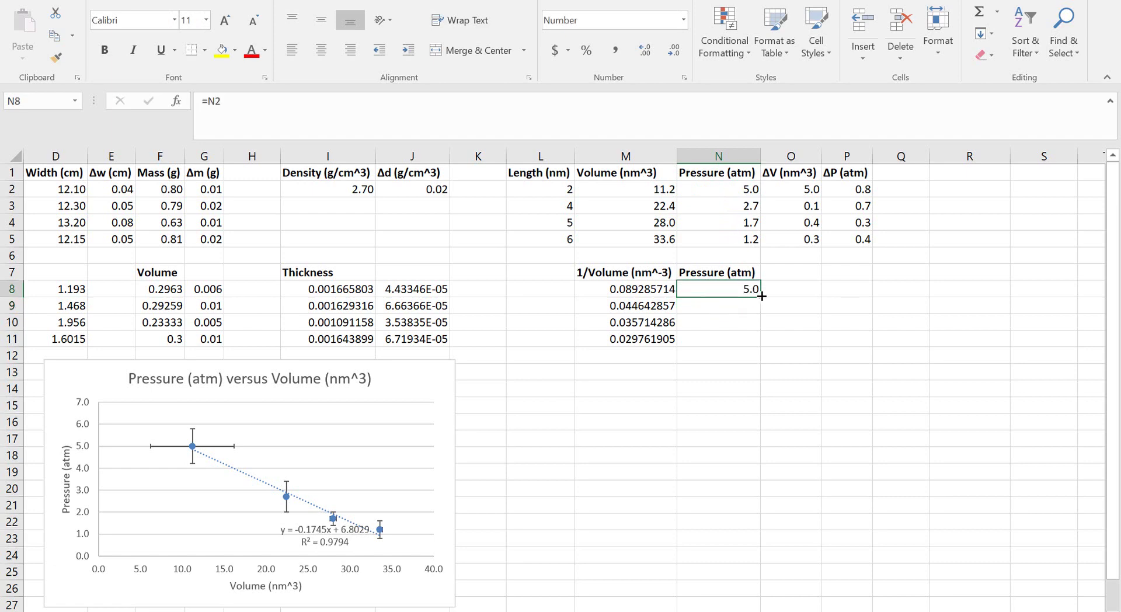
drag(761, 296, 761, 342)
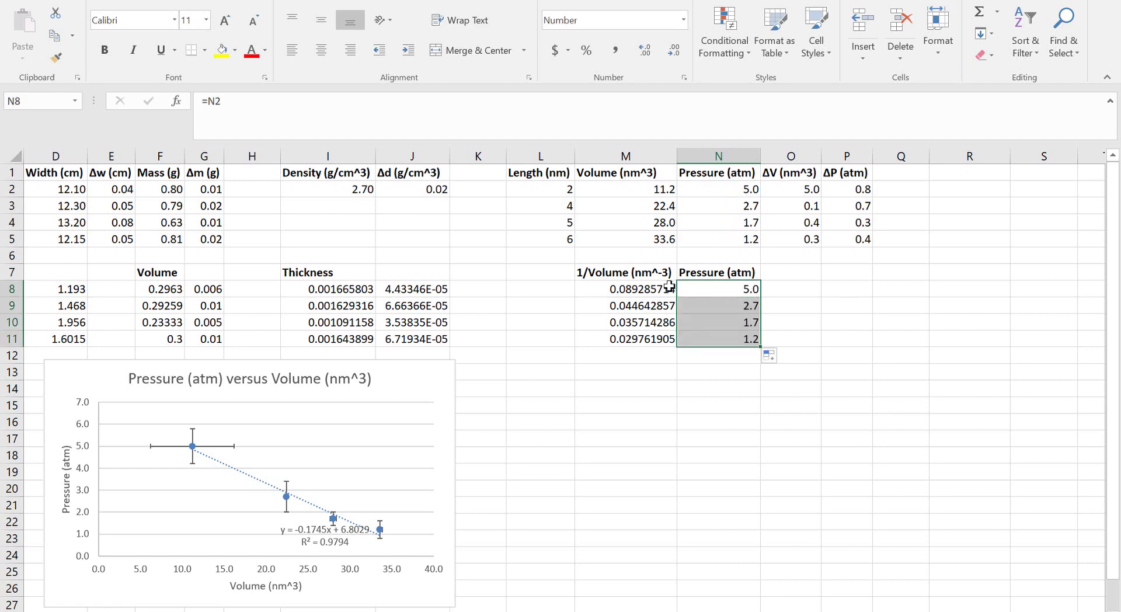
drag(643, 272, 727, 339)
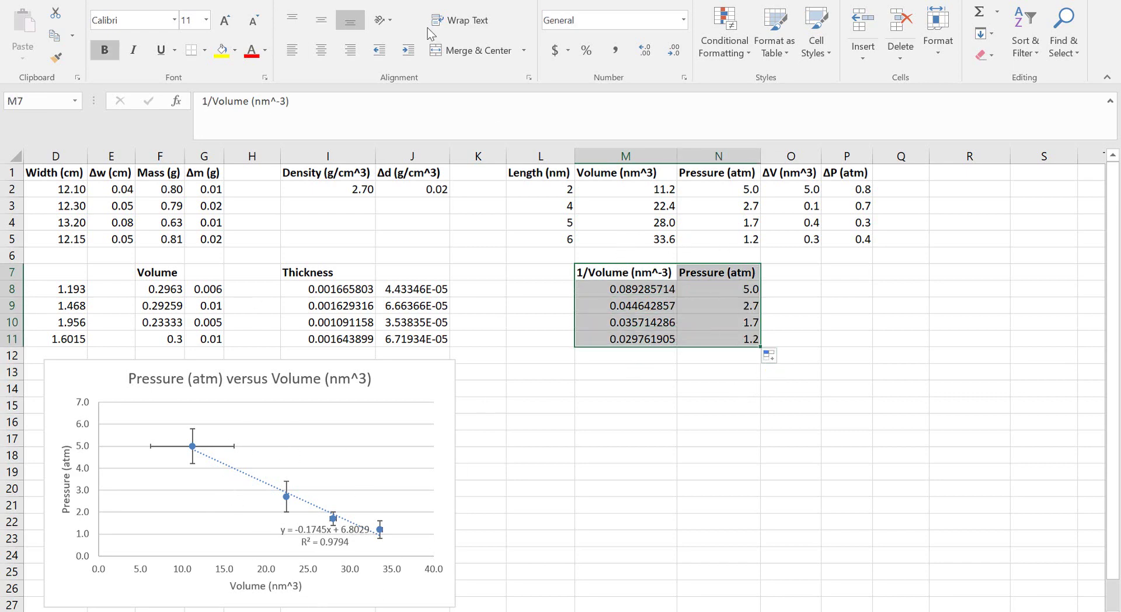
Step: Insert a scatter chart of the selection beside the first chart and apply Quick Layout 1
click(130, 1)
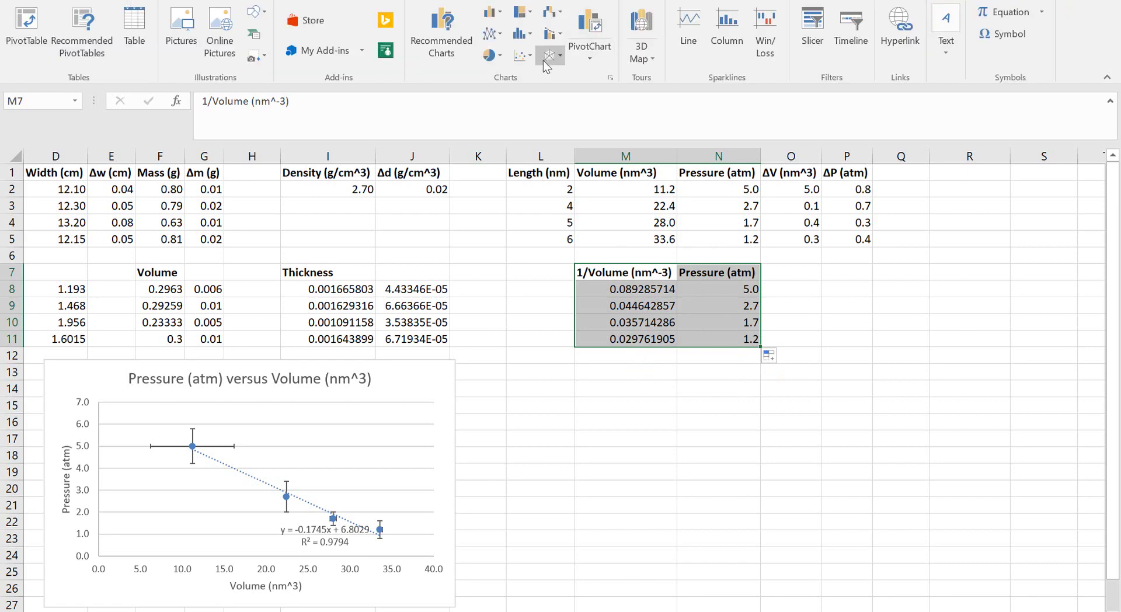
click(521, 56)
click(527, 106)
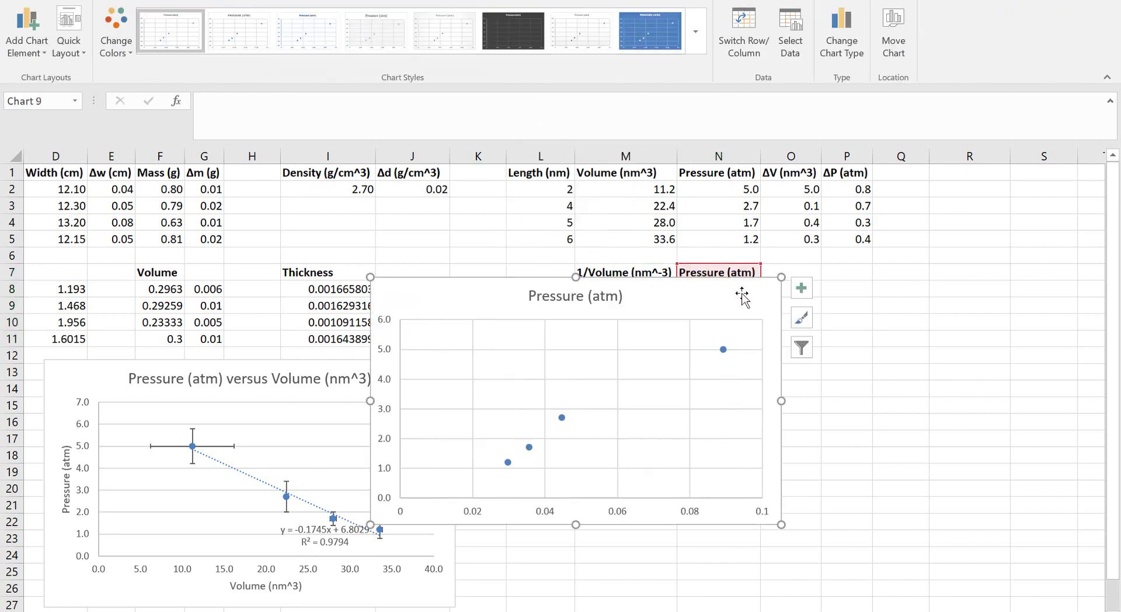
drag(748, 298, 853, 382)
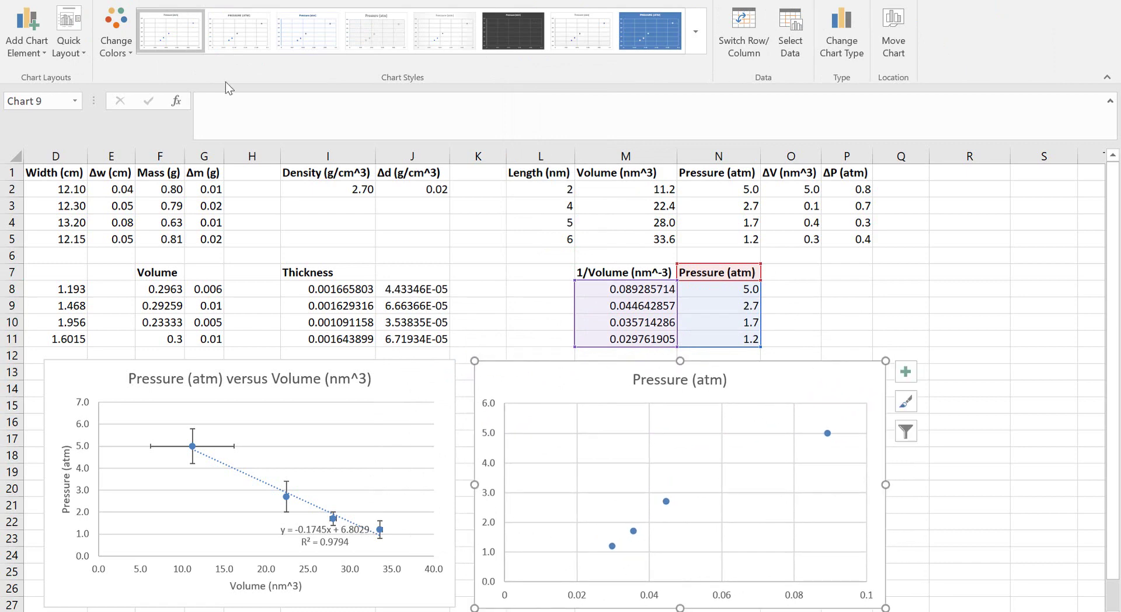
click(66, 50)
click(72, 92)
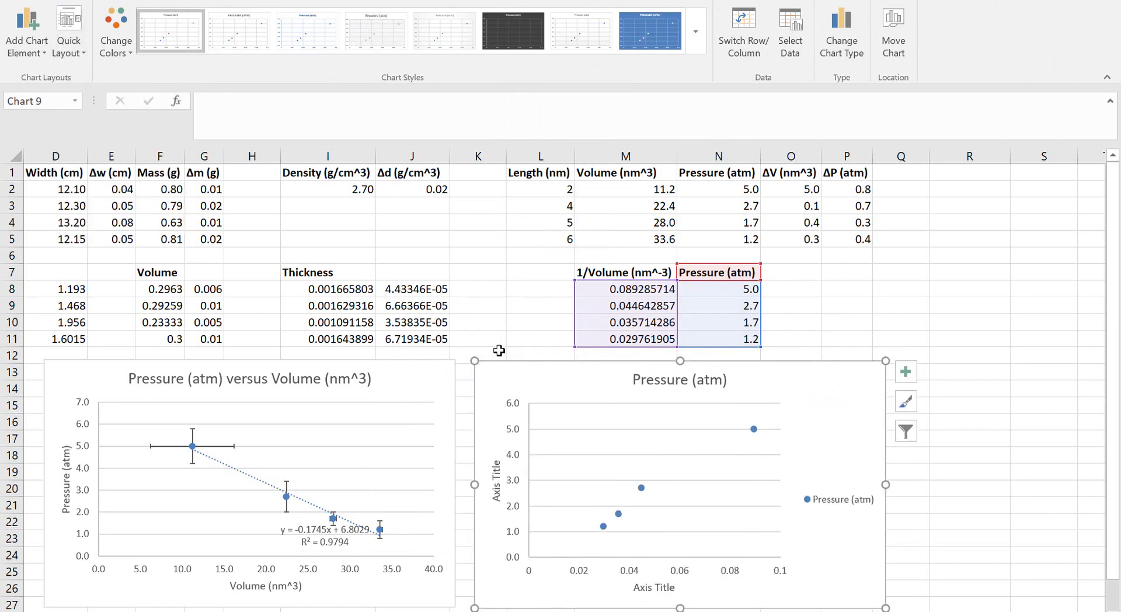